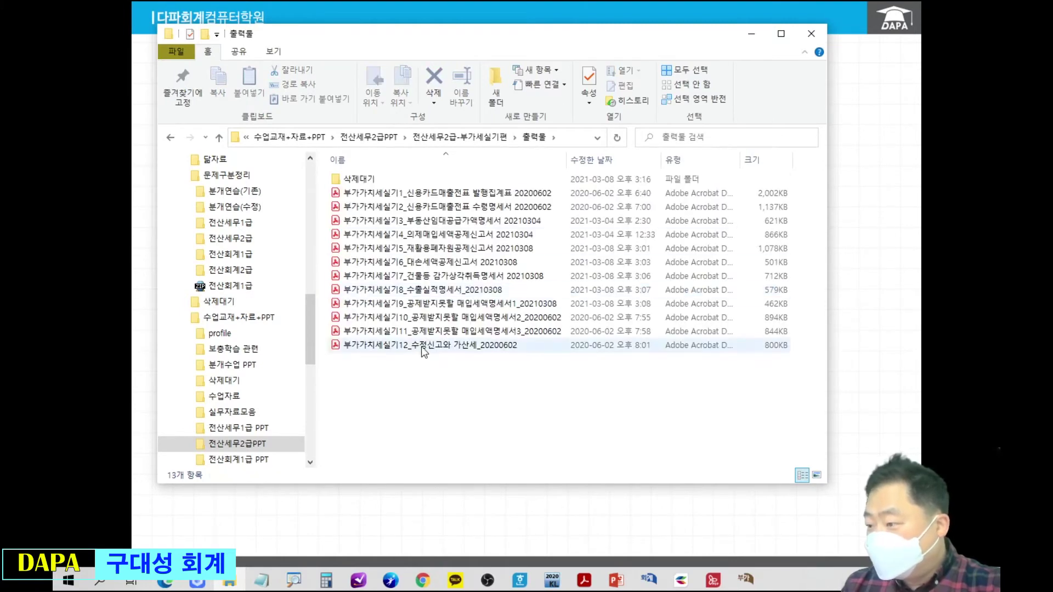
Frame the PDF 부가가치세실기12_수정신고와 가산세_20200602 in red with an arrow pointing to it, and return to the slide show
left_click_drag(317, 332, 520, 362)
left_click_drag(525, 421, 483, 360)
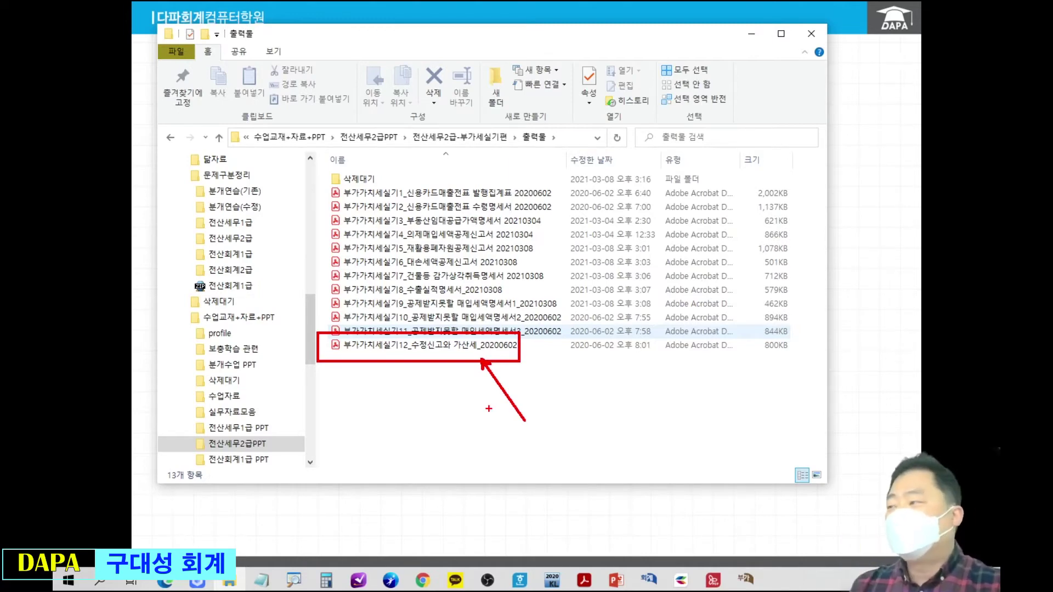
key("Escape")
left_click(902, 243)
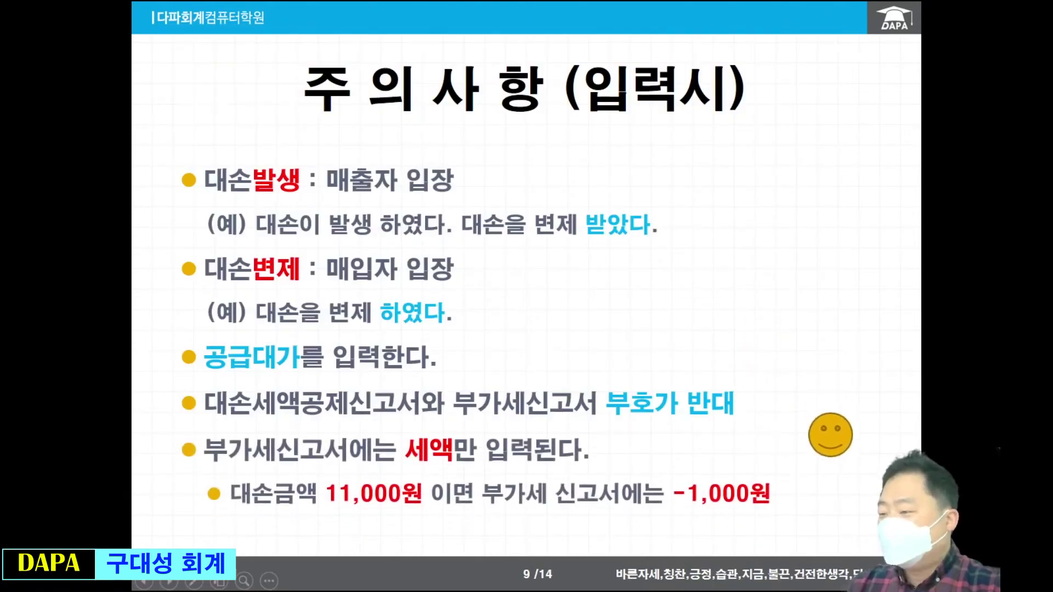
Circle 세액 and -1,000원, box 11,000원 with an arrow up to 공급대가, and erase the ink from the slide
mouse_move(395, 415)
left_mouse_down()
mouse_move(458, 420)
mouse_move(465, 476)
left_mouse_up()
left_click_drag(318, 461, 406, 524)
mouse_move(334, 484)
left_mouse_down()
mouse_move(269, 382)
mouse_move(290, 377)
left_mouse_up()
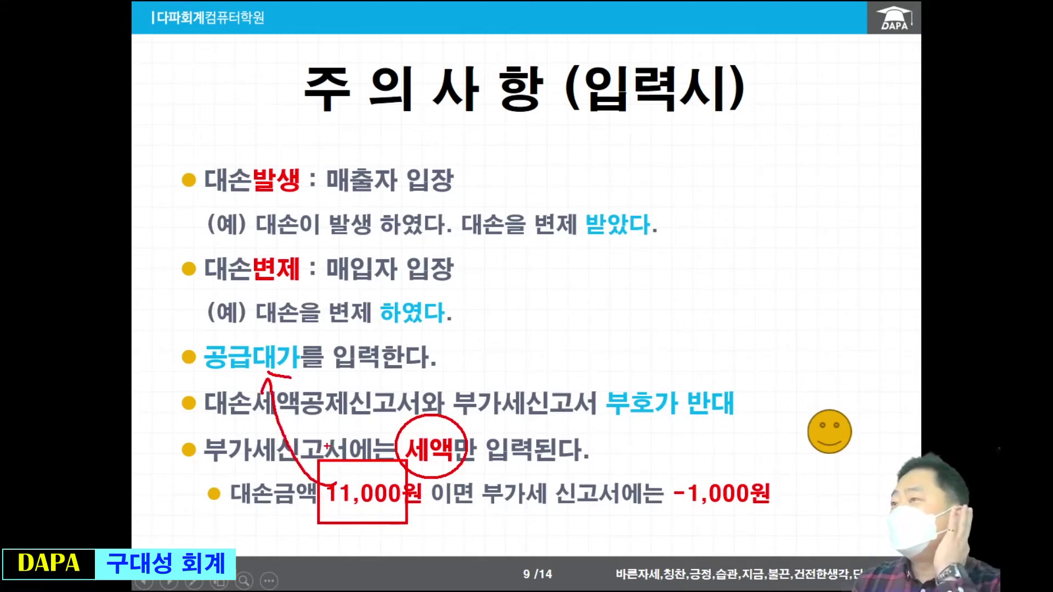
mouse_move(702, 513)
left_mouse_down()
mouse_move(674, 472)
mouse_move(776, 486)
mouse_move(712, 513)
mouse_move(774, 483)
mouse_move(682, 520)
mouse_move(755, 445)
mouse_move(744, 525)
left_mouse_up()
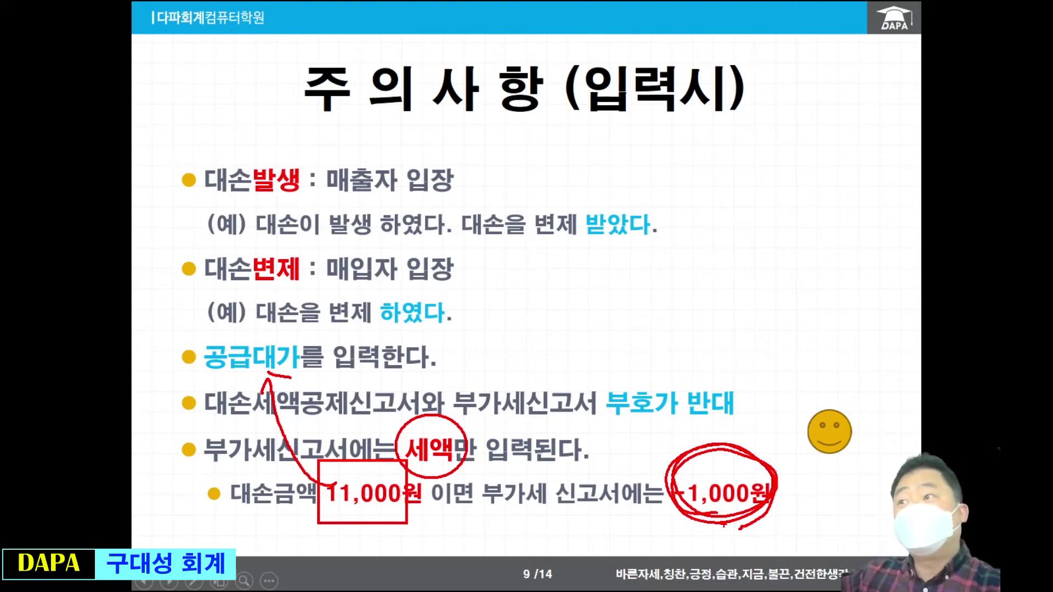
key("e")
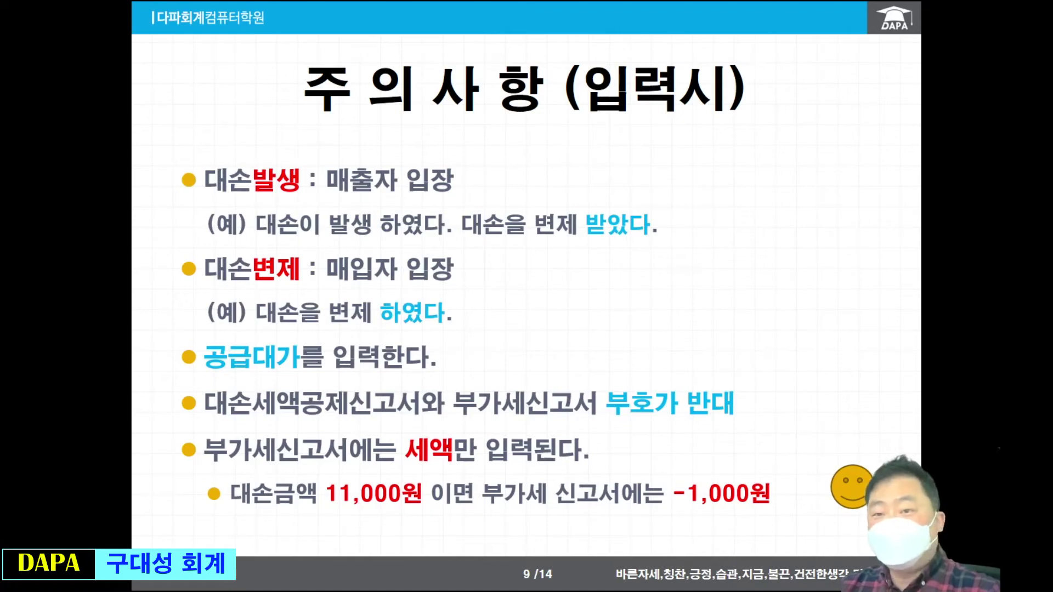
Switch to the PowerPoint editing window, open slide 13 and frame its first bullet
key("alt+Tab")
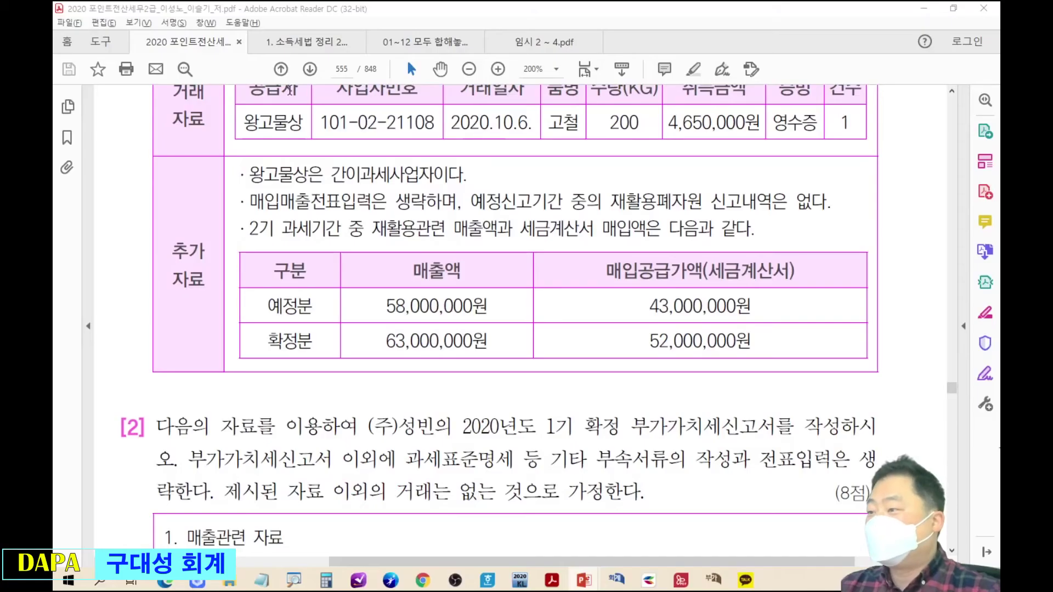
key("alt+Tab")
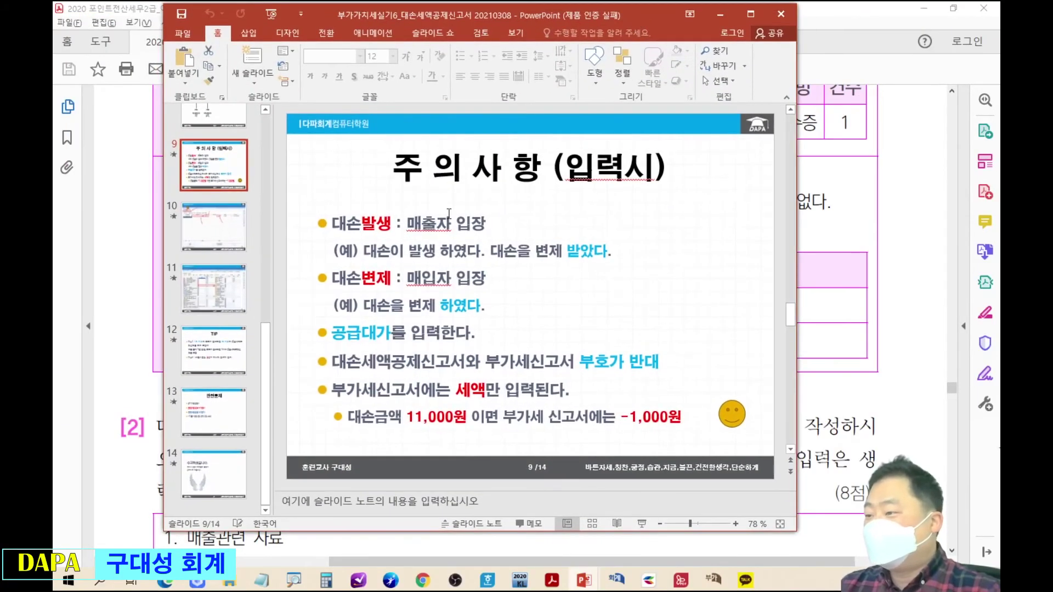
left_click(214, 413)
left_click_drag(297, 201, 431, 248)
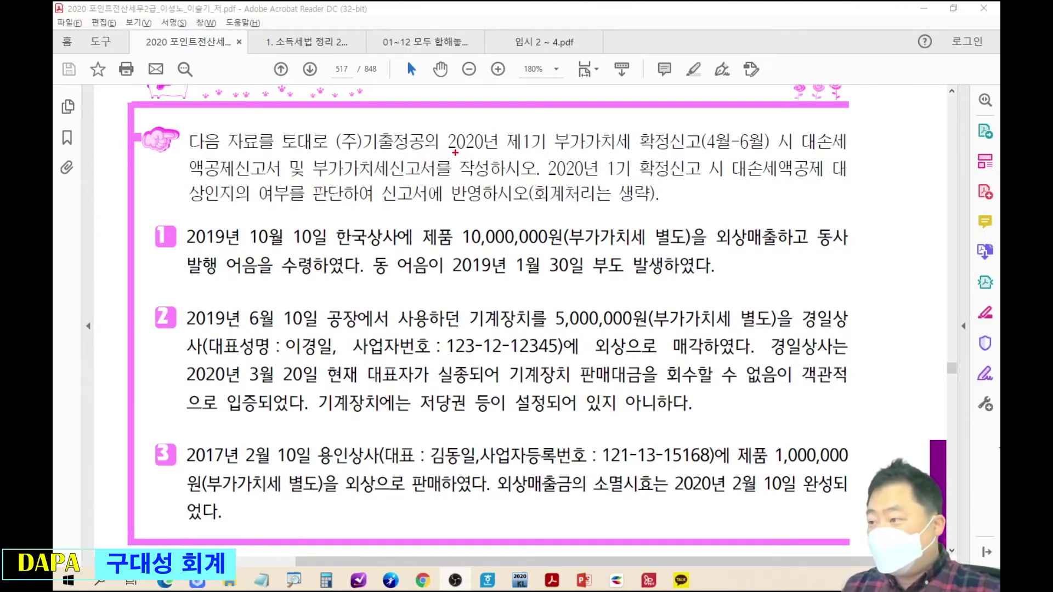
Underline the 2020년 제1기 확정신고(4월-6월) period with a check mark, and number the underlined 대손세액공제신고서 ① and 부가가치세신고서 ②
left_click_drag(444, 150, 792, 150)
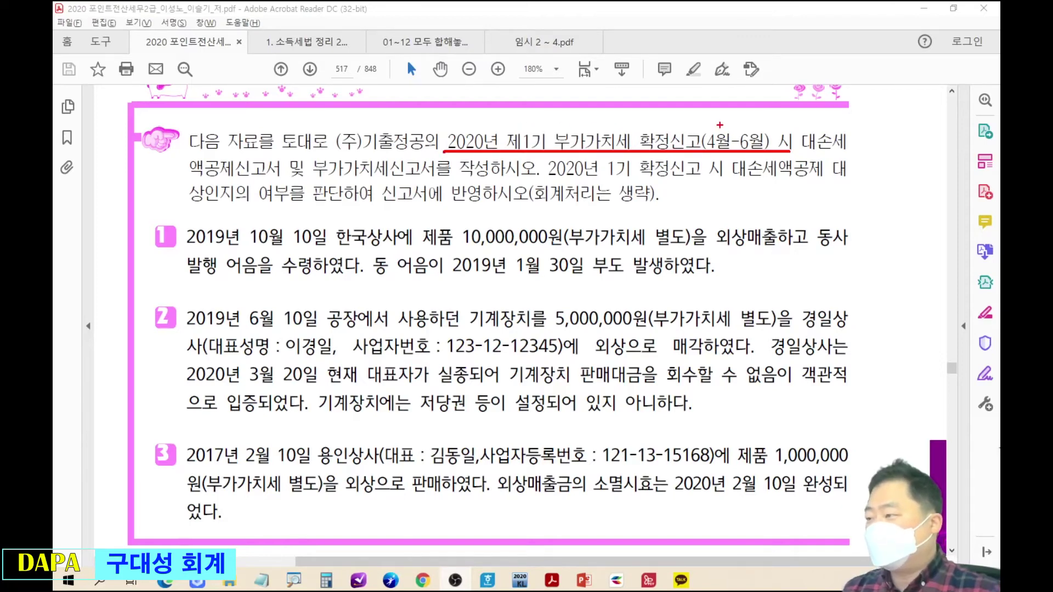
left_click_drag(716, 121, 732, 119)
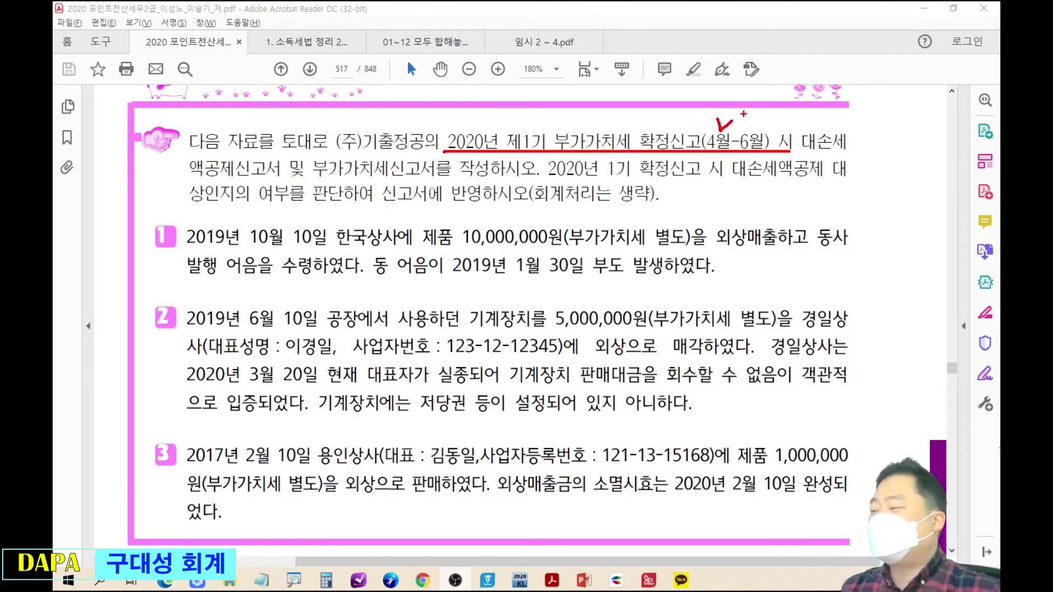
mouse_move(810, 120)
left_mouse_down()
mouse_move(803, 106)
mouse_move(821, 121)
mouse_move(810, 128)
mouse_move(826, 152)
mouse_move(851, 151)
left_mouse_up()
mouse_move(186, 177)
left_mouse_down()
mouse_move(281, 176)
mouse_move(308, 153)
mouse_move(301, 159)
mouse_move(294, 144)
mouse_move(313, 164)
mouse_move(492, 179)
left_mouse_up()
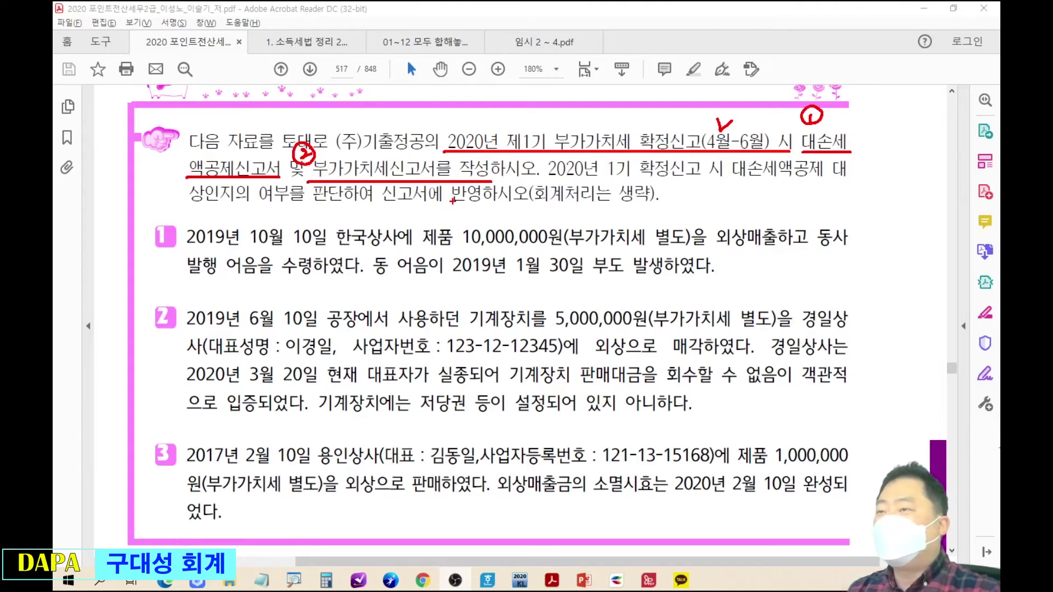
Draw an arrow from 부가가치세신고서 up to the handwritten note 불러오기 and add a star beside it
mouse_move(434, 163)
left_mouse_down()
mouse_move(457, 107)
mouse_move(507, 82)
mouse_move(512, 116)
mouse_move(537, 118)
mouse_move(555, 96)
left_mouse_up()
left_click_drag(552, 98, 557, 111)
left_click_drag(562, 88, 563, 117)
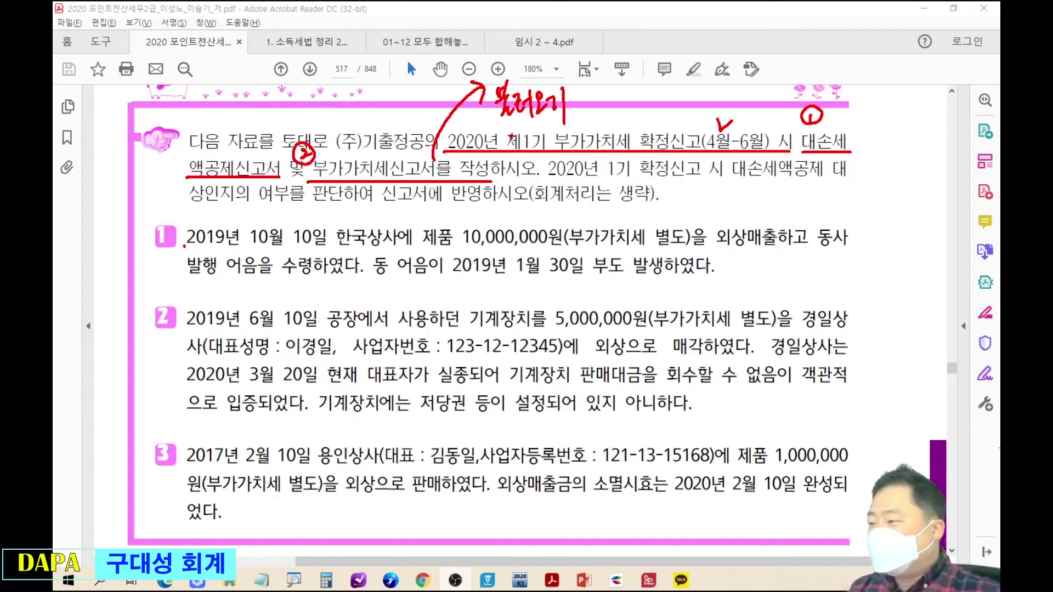
left_click_drag(463, 123, 471, 112)
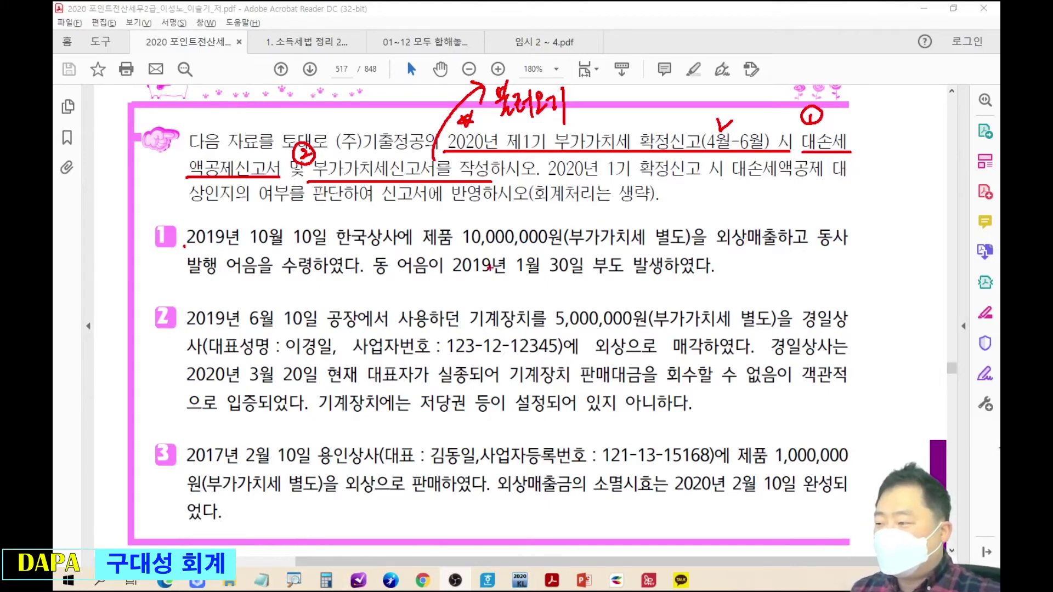
Underline the 부도 발생 date in item 1, strike out 2019 and write 2020년 beneath it
left_click_drag(446, 273, 658, 274)
left_click_drag(450, 262, 491, 265)
left_click_drag(456, 280, 516, 290)
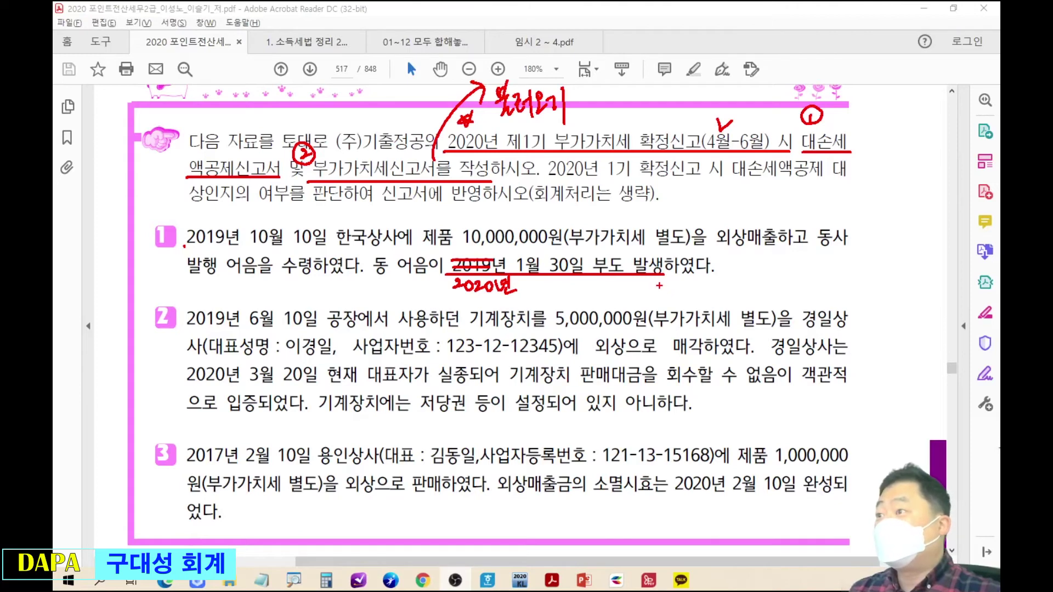
Handwrite an X and the note 부도 6개월 X. at the end of item 1
mouse_move(736, 250)
left_mouse_down()
mouse_move(724, 275)
mouse_move(762, 261)
mouse_move(763, 277)
mouse_move(771, 262)
mouse_move(786, 268)
left_mouse_up()
mouse_move(796, 249)
left_mouse_down()
mouse_move(793, 269)
mouse_move(813, 256)
mouse_move(841, 276)
left_mouse_up()
left_click_drag(842, 248, 846, 280)
mouse_move(857, 254)
left_mouse_down()
mouse_move(865, 261)
mouse_move(856, 271)
mouse_move(872, 269)
left_mouse_up()
left_click(878, 268)
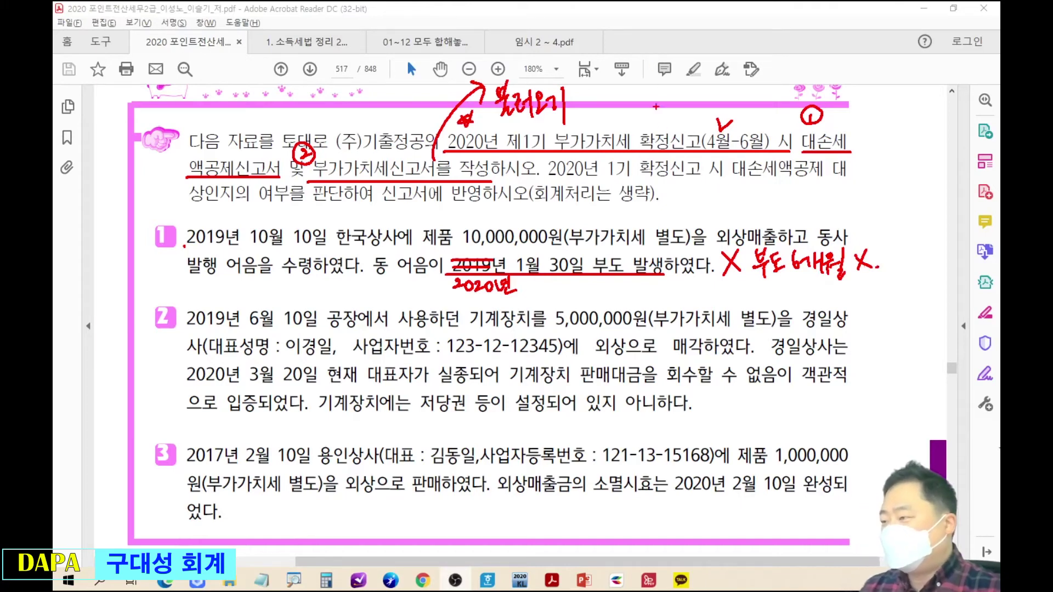
Sketch a timeline arrow from 1/30 to 7/30 above the page and circle 6월 in the filing period
mouse_move(621, 23)
left_mouse_down()
mouse_move(607, 53)
mouse_move(770, 32)
mouse_move(759, 53)
left_mouse_up()
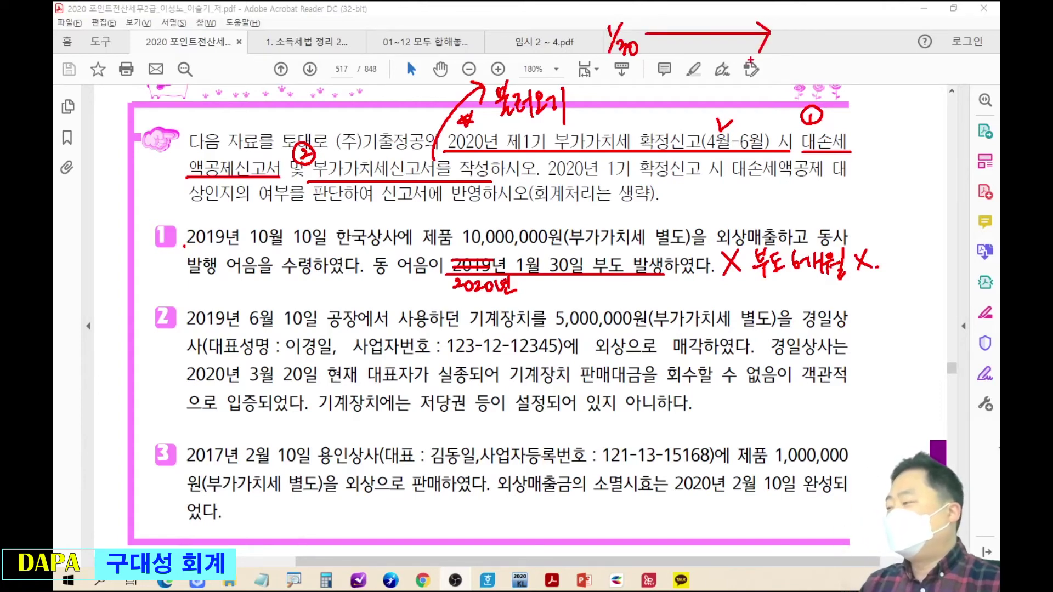
left_click_drag(777, 30, 781, 50)
mouse_move(799, 21)
left_mouse_down()
mouse_move(793, 54)
mouse_move(814, 46)
left_mouse_up()
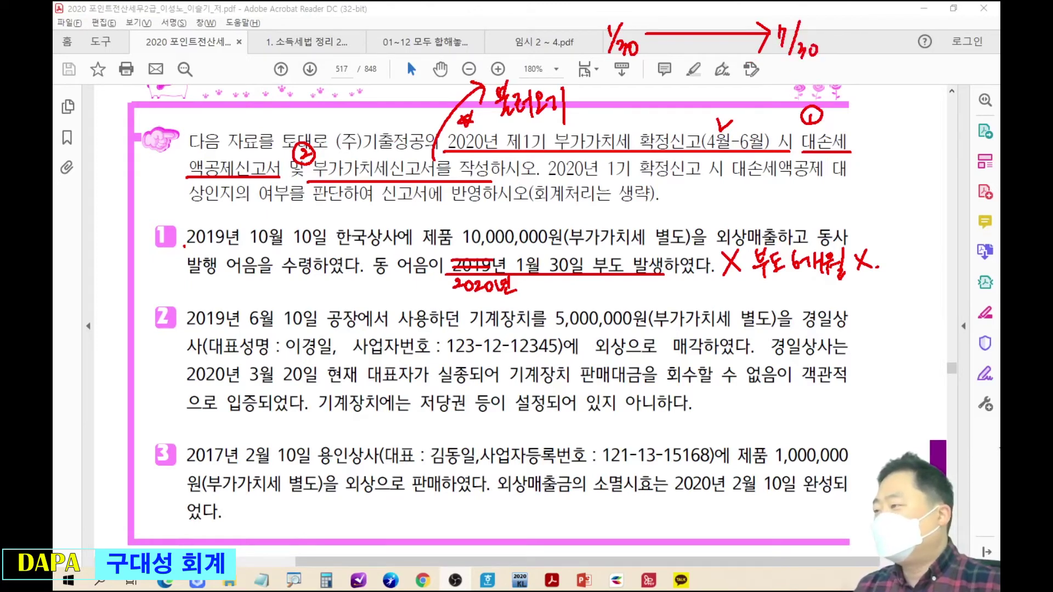
mouse_move(743, 155)
left_mouse_down()
mouse_move(747, 121)
mouse_move(765, 155)
mouse_move(740, 147)
left_mouse_up()
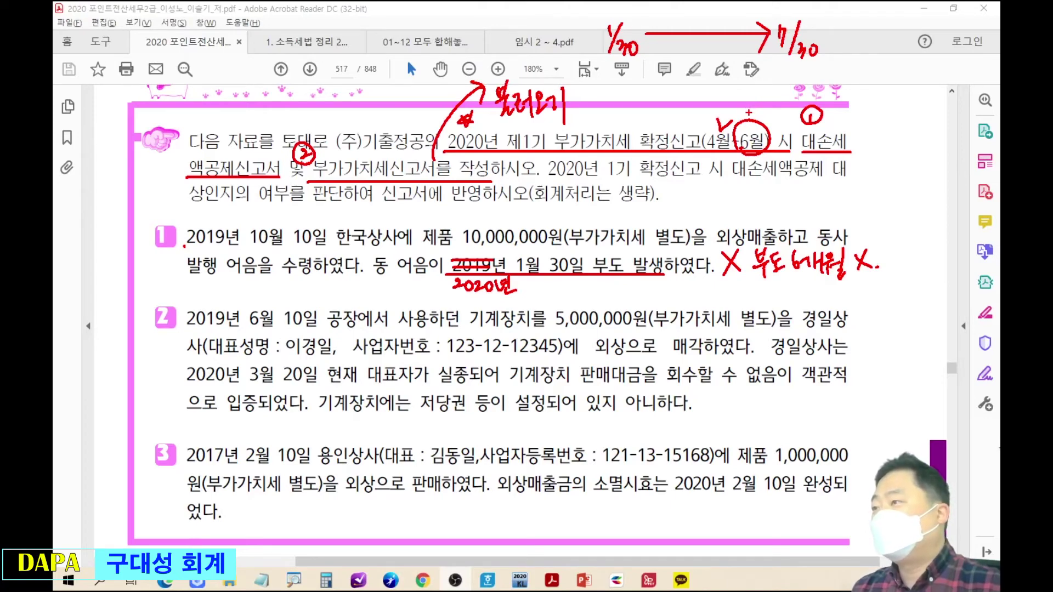
Circle 1/30 on the timeline and write circled 1/1 and 7/1 with an X between them
mouse_move(608, 22)
left_mouse_down()
mouse_move(643, 23)
mouse_move(646, 60)
left_mouse_up()
mouse_move(303, 23)
left_mouse_down()
mouse_move(325, 23)
mouse_move(332, 72)
left_mouse_up()
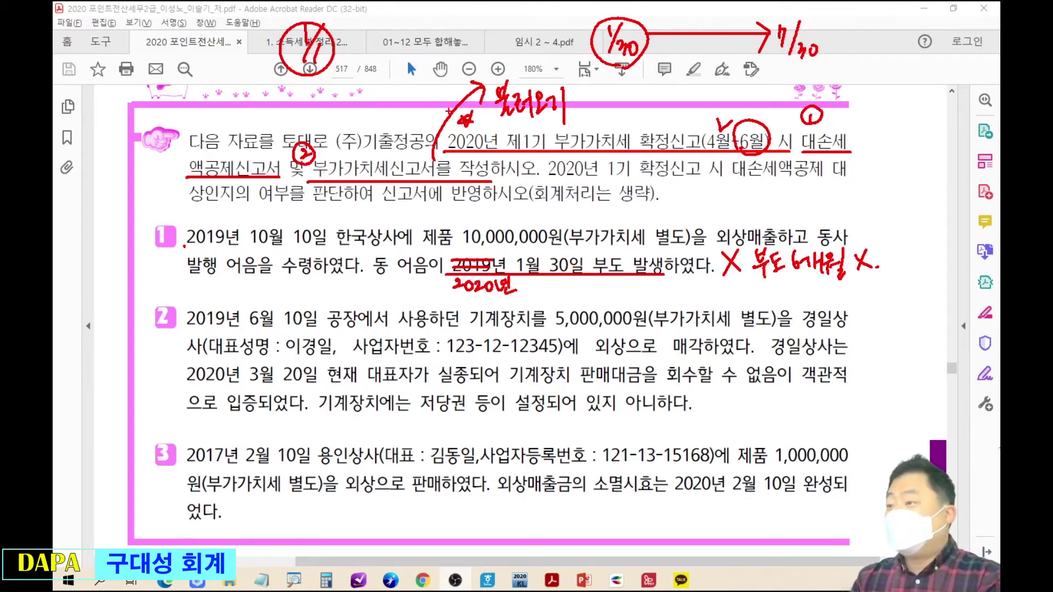
mouse_move(375, 26)
left_mouse_down()
mouse_move(355, 60)
mouse_move(405, 44)
mouse_move(426, 62)
left_mouse_up()
left_click_drag(420, 9, 434, 66)
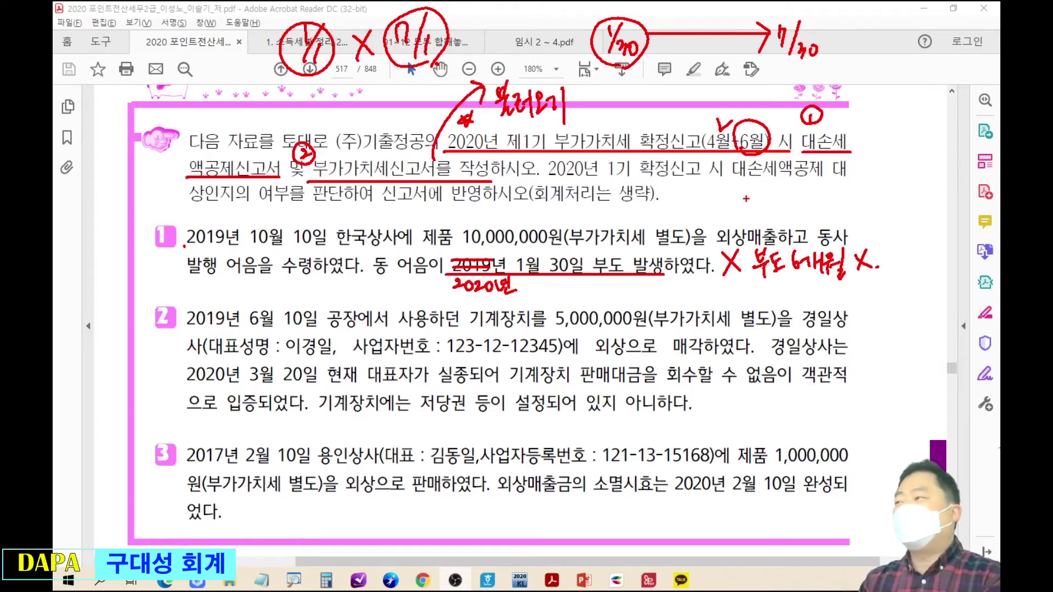
Circle 제1기 in the question and write a circled 1기 with a check below item 1's dishonour date
left_click_drag(528, 162, 505, 140)
left_click_drag(549, 281, 576, 299)
left_click_drag(585, 289, 602, 306)
mouse_move(565, 302)
left_mouse_down()
mouse_move(590, 314)
mouse_move(582, 268)
left_mouse_up()
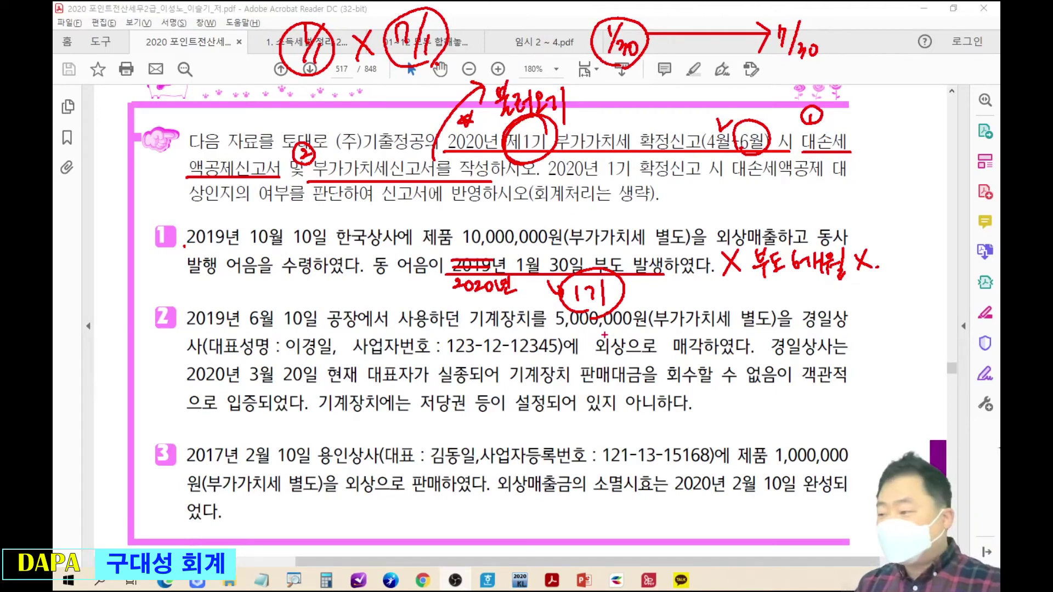
Erase all the ink and mark the end of item 1 with a red X
key("e")
left_click_drag(727, 261, 717, 283)
left_click_drag(715, 261, 726, 286)
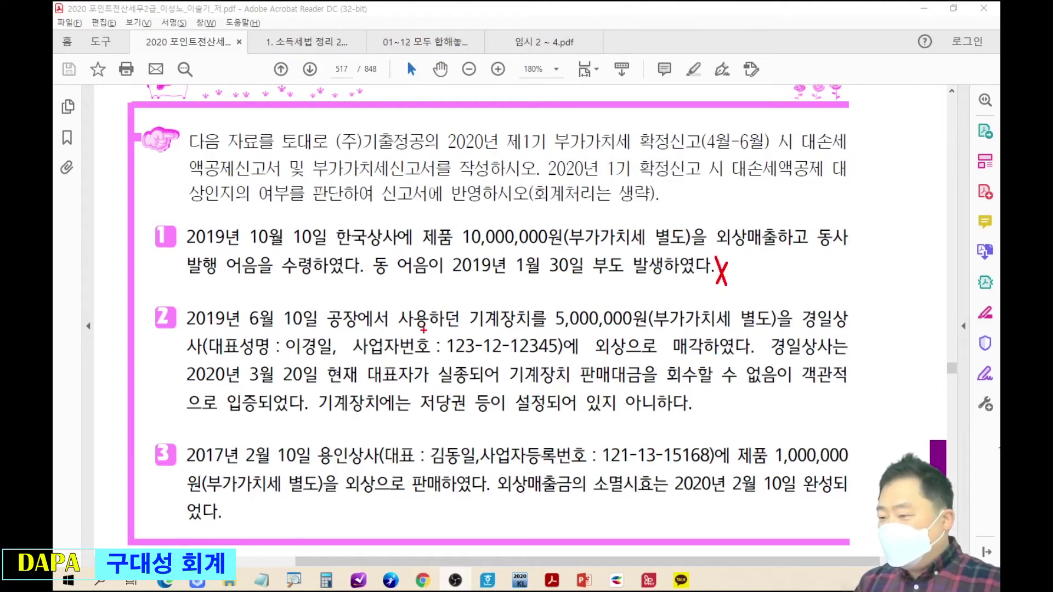
Divide item 2 into phrases with red slashes, doubling them after 매각하였다 and 입증되었다, and circle 실종
left_click_drag(338, 300, 314, 334)
left_click_drag(559, 299, 533, 336)
left_click_drag(809, 300, 785, 331)
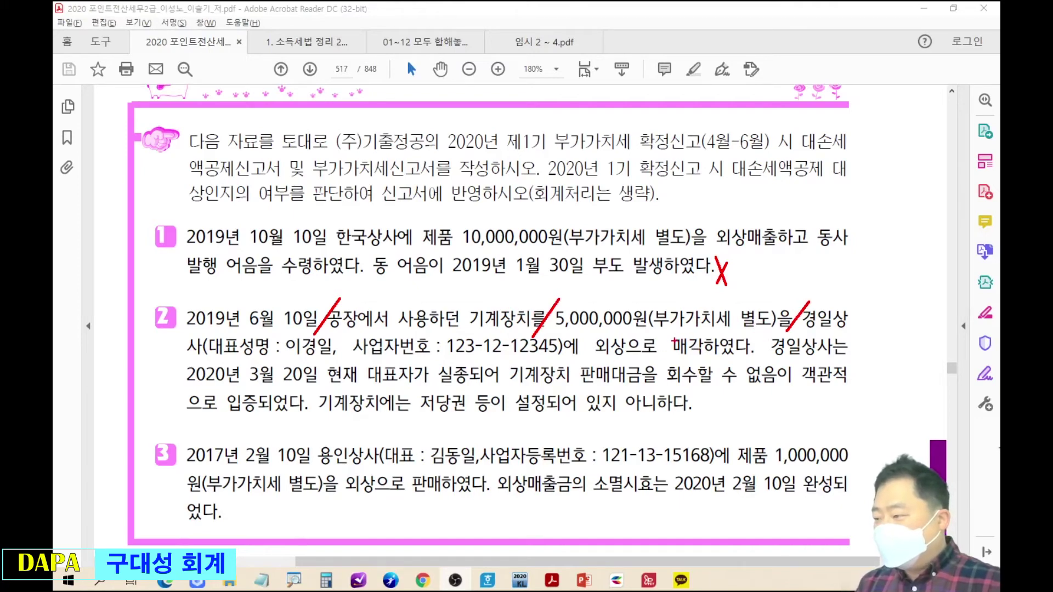
left_click_drag(600, 331, 580, 355)
left_click_drag(763, 334, 753, 356)
left_click_drag(333, 359, 308, 393)
mouse_move(439, 351)
left_mouse_down()
mouse_move(430, 365)
mouse_move(473, 359)
mouse_move(446, 349)
left_mouse_up()
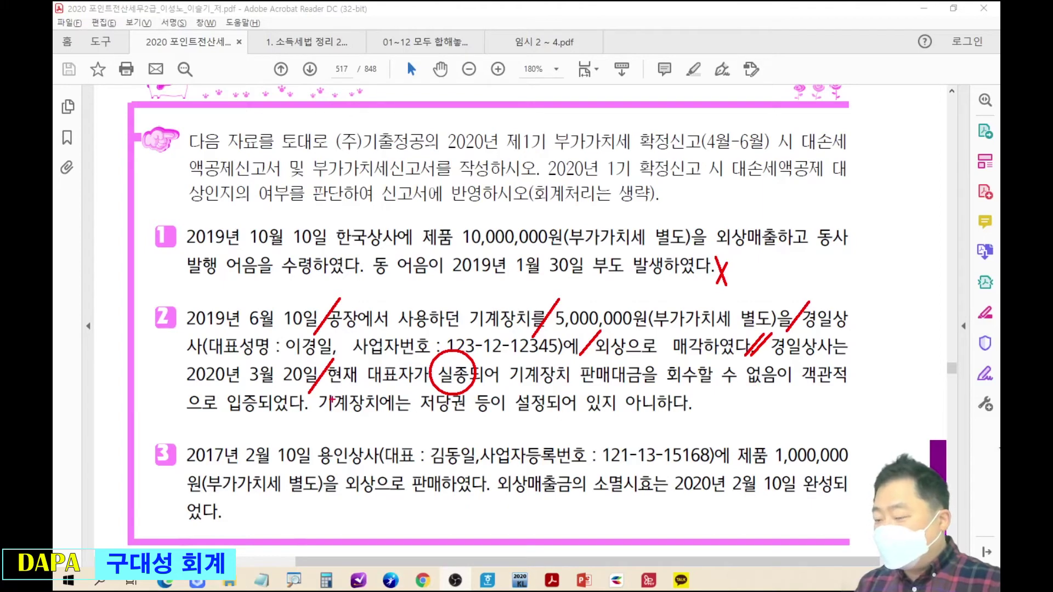
left_click_drag(320, 389, 290, 425)
left_click_drag(324, 390, 294, 428)
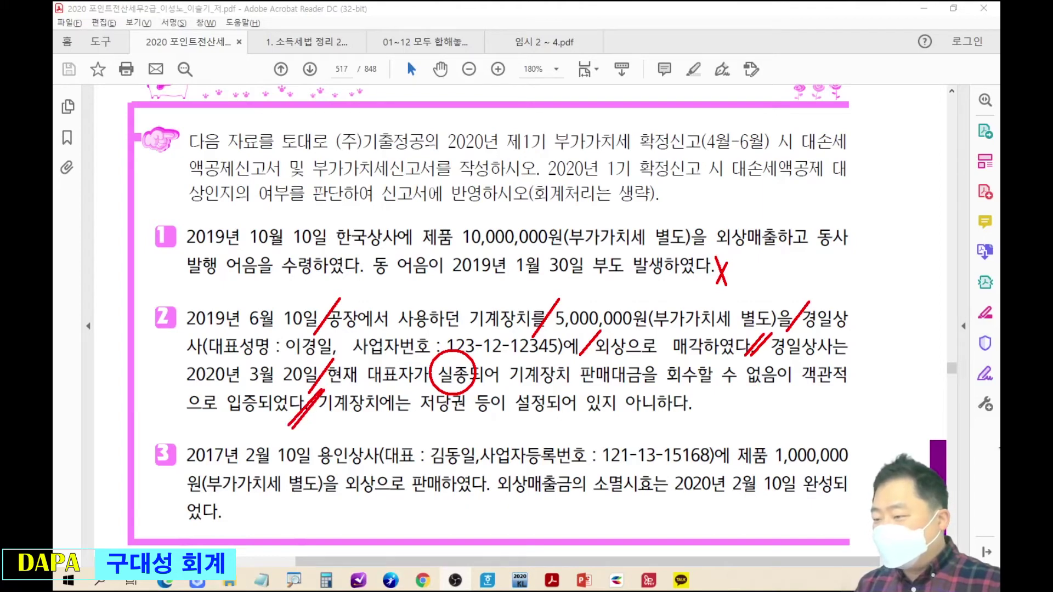
Link a circled 미수금 note above item 2 to the underlined 대손세액공제 대, and write 부가세예수금 돌려주세요. beneath it
mouse_move(528, 299)
left_mouse_down()
mouse_move(543, 287)
mouse_move(571, 290)
mouse_move(575, 276)
mouse_move(589, 295)
mouse_move(602, 280)
mouse_move(611, 302)
mouse_move(625, 296)
mouse_move(595, 272)
mouse_move(670, 287)
mouse_move(743, 192)
left_mouse_up()
left_click_drag(726, 180, 858, 179)
left_click_drag(774, 185, 790, 204)
mouse_move(783, 207)
left_mouse_down()
mouse_move(784, 219)
mouse_move(834, 211)
mouse_move(867, 192)
mouse_move(876, 198)
mouse_move(865, 222)
mouse_move(885, 201)
mouse_move(887, 217)
left_mouse_up()
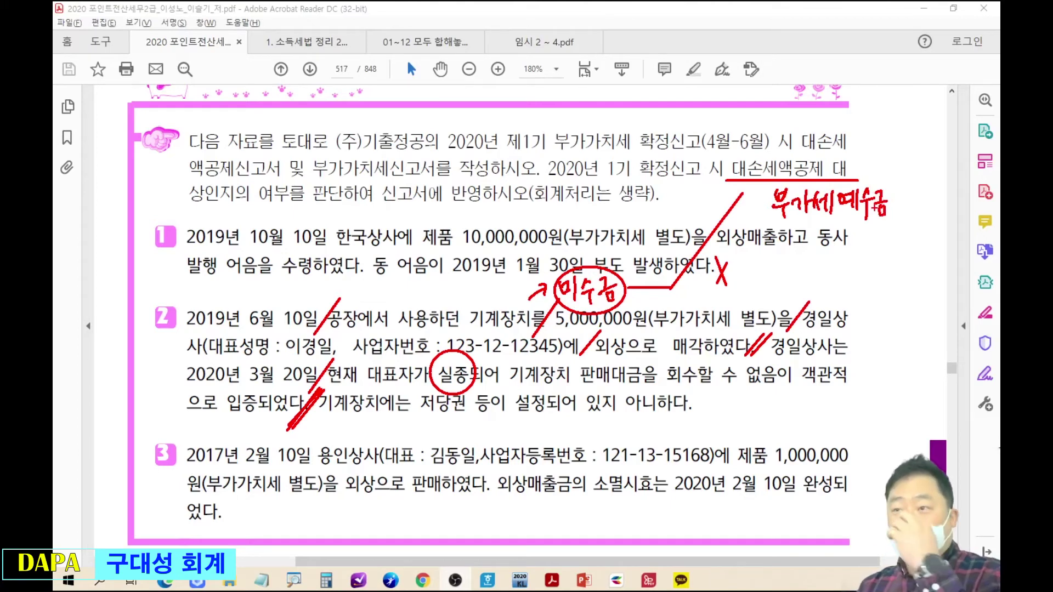
mouse_move(893, 187)
left_mouse_down()
mouse_move(907, 188)
mouse_move(911, 220)
mouse_move(923, 196)
mouse_move(931, 212)
mouse_move(945, 200)
mouse_move(941, 217)
mouse_move(971, 192)
mouse_move(967, 210)
left_mouse_up()
left_click_drag(968, 203, 983, 208)
left_click(987, 209)
mouse_move(597, 306)
left_mouse_down()
mouse_move(595, 259)
mouse_move(554, 277)
mouse_move(630, 314)
left_mouse_up()
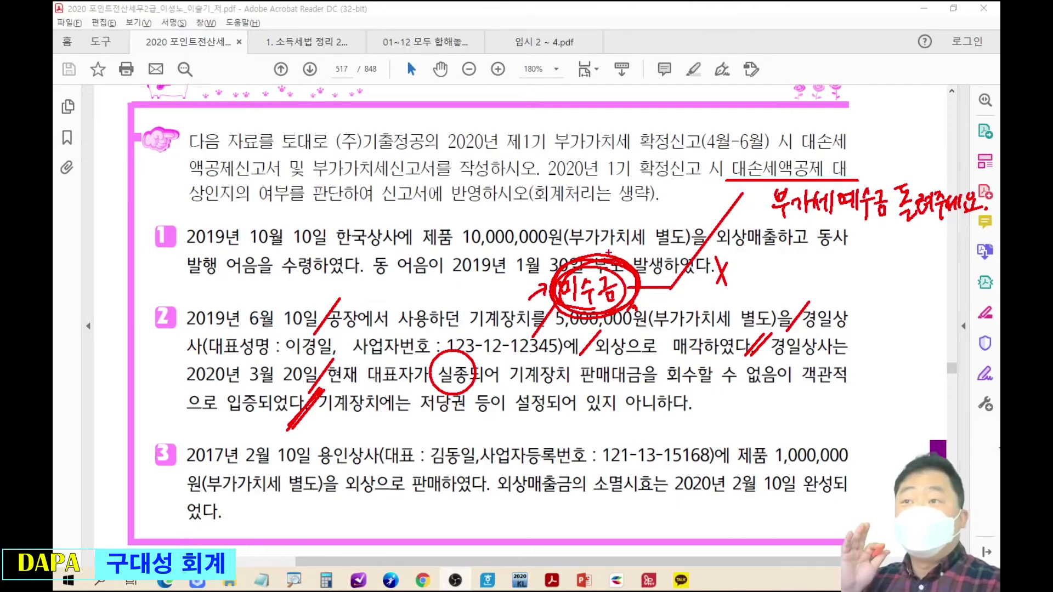
Erase the ink, slash item 2 after 입증되었다, underline 저당권 등이 설정되어 있지 아니하다 and draw an O beside it
key("e")
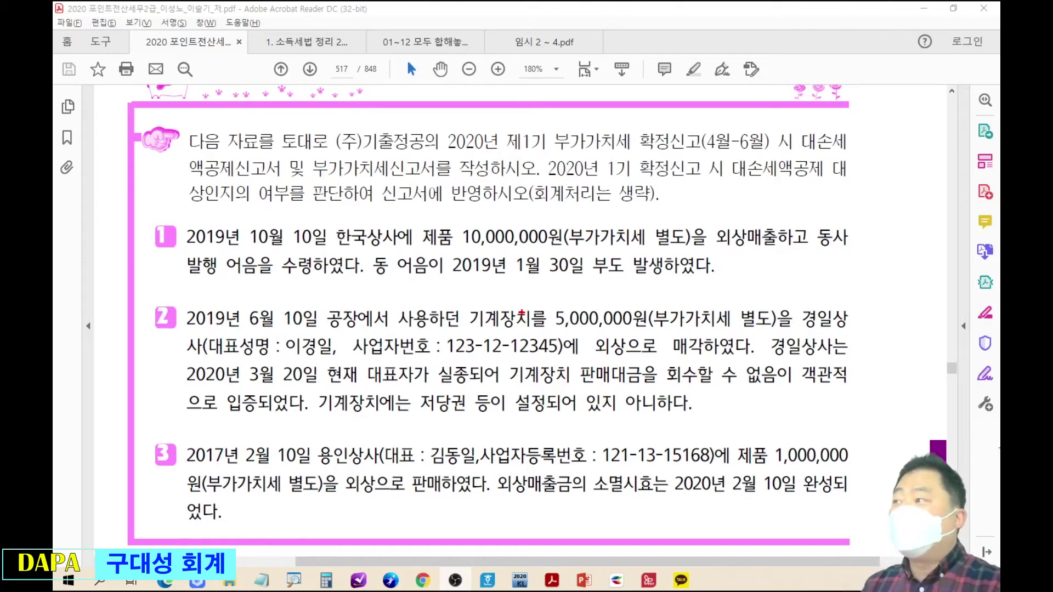
left_click_drag(329, 382, 285, 427)
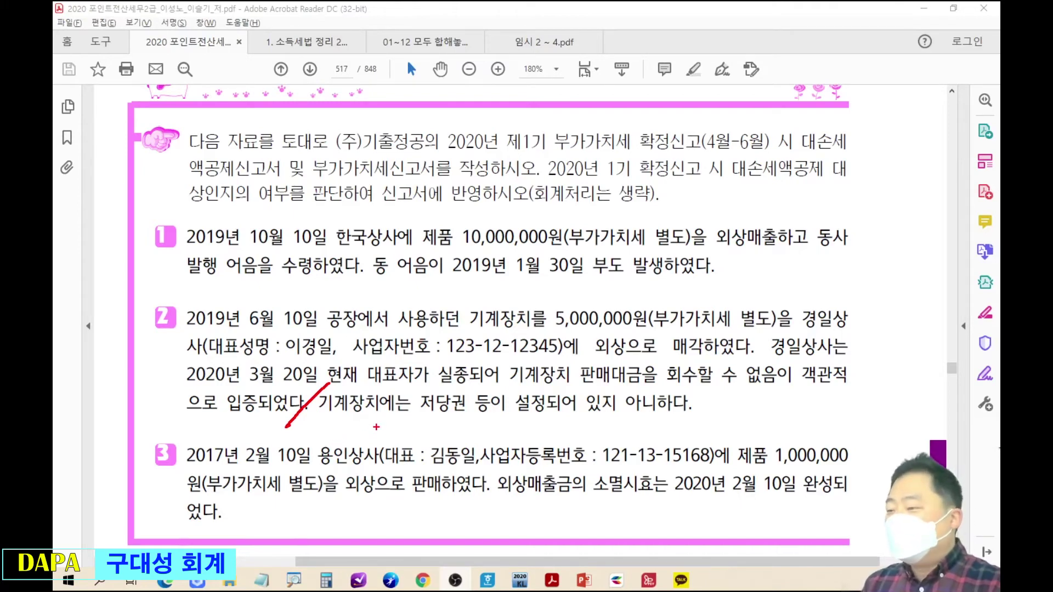
mouse_move(416, 416)
left_mouse_down()
mouse_move(695, 423)
mouse_move(701, 411)
left_mouse_up()
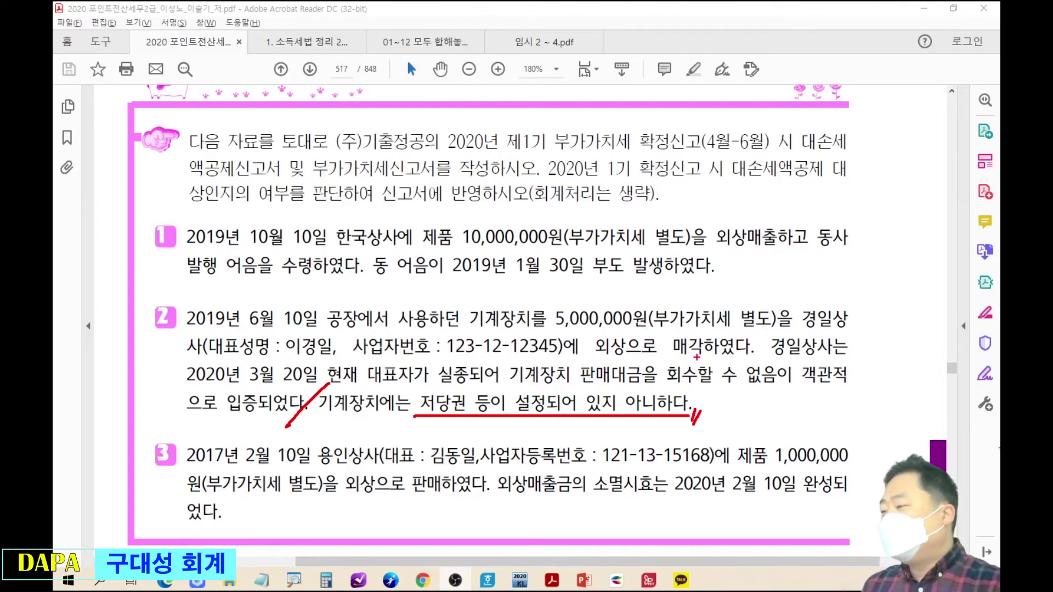
mouse_move(715, 394)
left_mouse_down()
mouse_move(738, 422)
mouse_move(720, 395)
left_mouse_up()
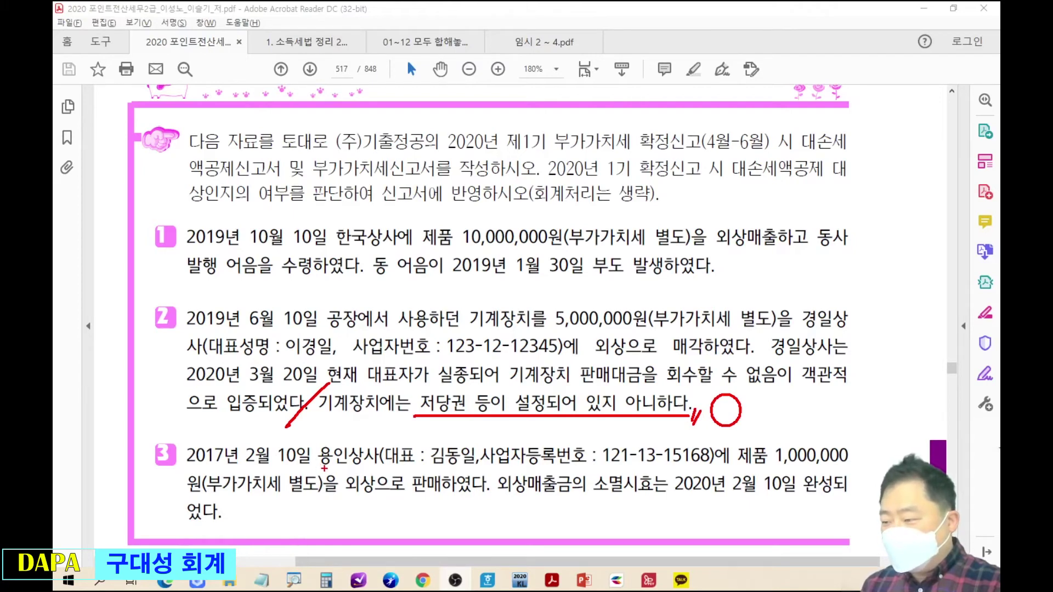
Slash item 3 after 판매하였다, underline 2020년 2월 10일, and draw an arrow to it from a circled 2017
left_click_drag(507, 462, 466, 511)
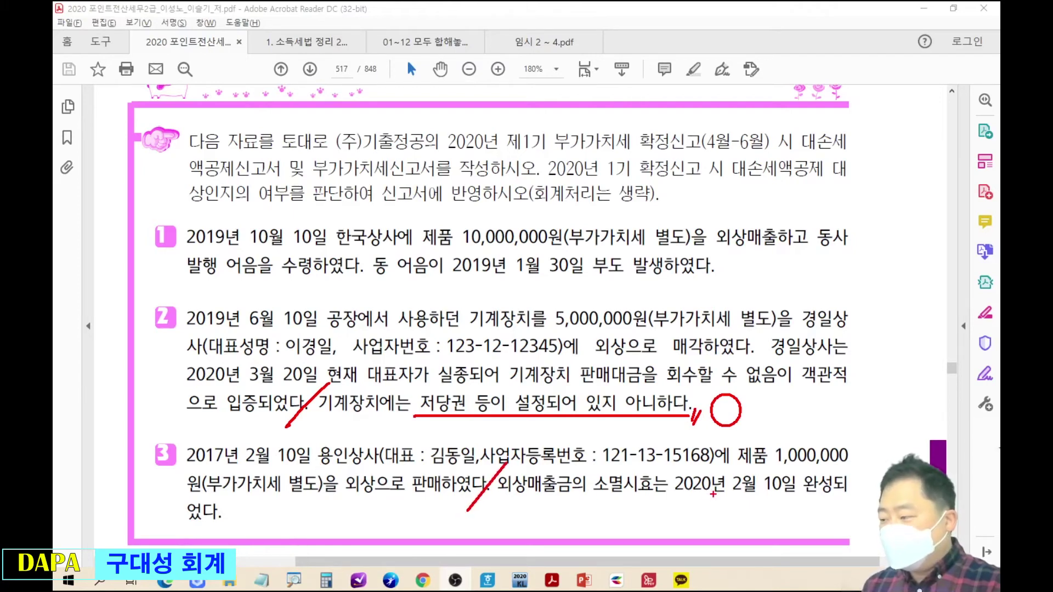
left_click_drag(676, 491, 795, 495)
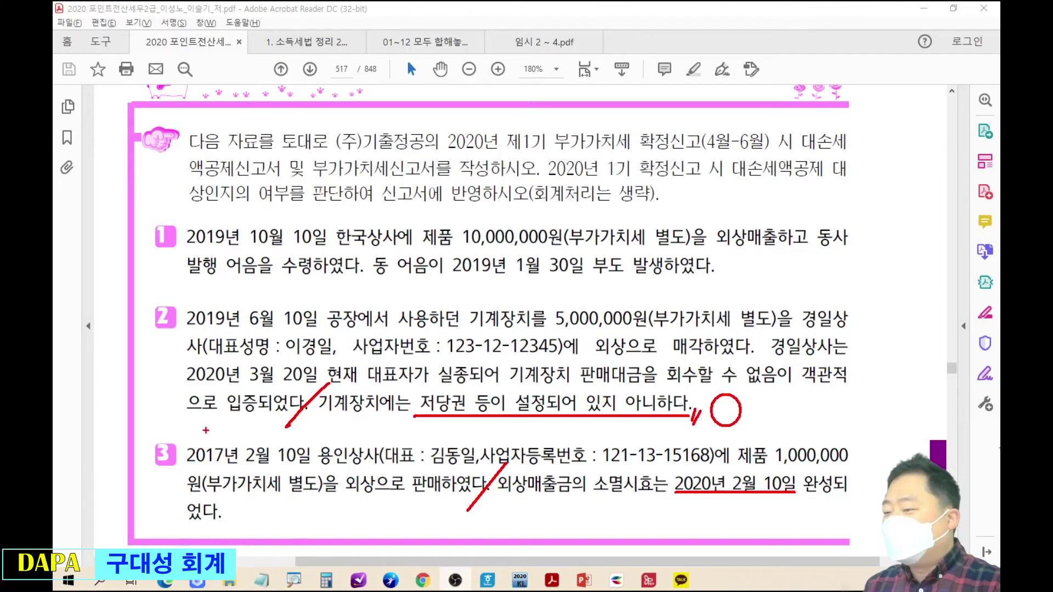
mouse_move(183, 436)
left_mouse_down()
mouse_move(219, 468)
mouse_move(189, 444)
mouse_move(303, 510)
mouse_move(593, 521)
mouse_move(661, 494)
mouse_move(662, 528)
left_mouse_up()
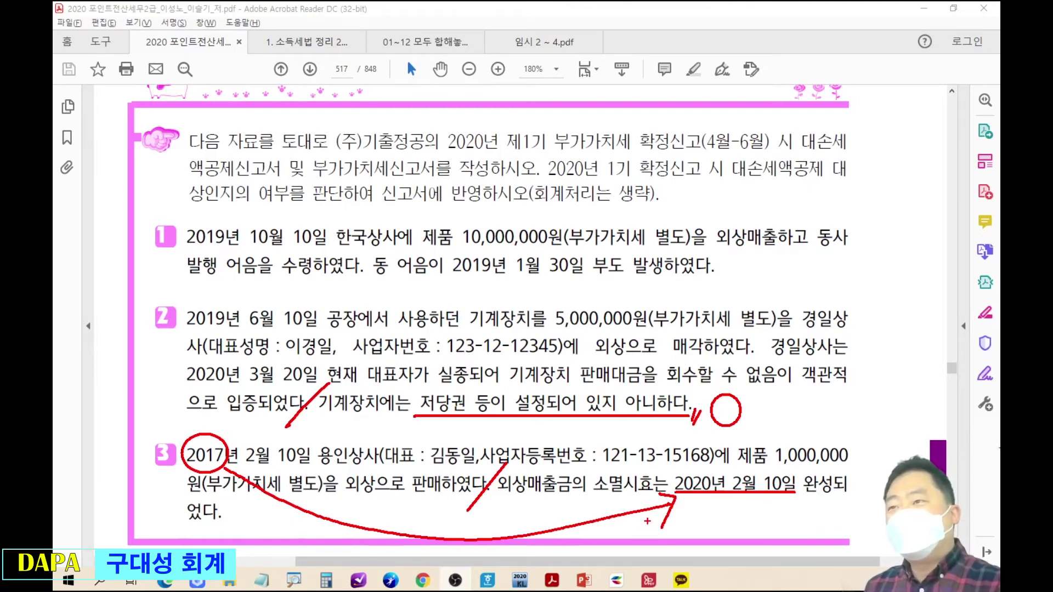
Handwrite the note 3년 따지라고 below the underlined date in item 3
left_click_drag(683, 502, 682, 530)
mouse_move(696, 507)
left_mouse_down()
mouse_move(704, 524)
mouse_move(743, 510)
left_mouse_up()
mouse_move(752, 500)
left_mouse_down()
mouse_move(753, 536)
mouse_move(762, 519)
mouse_move(774, 533)
mouse_move(795, 510)
left_mouse_up()
left_click_drag(788, 519, 812, 518)
left_click(827, 524)
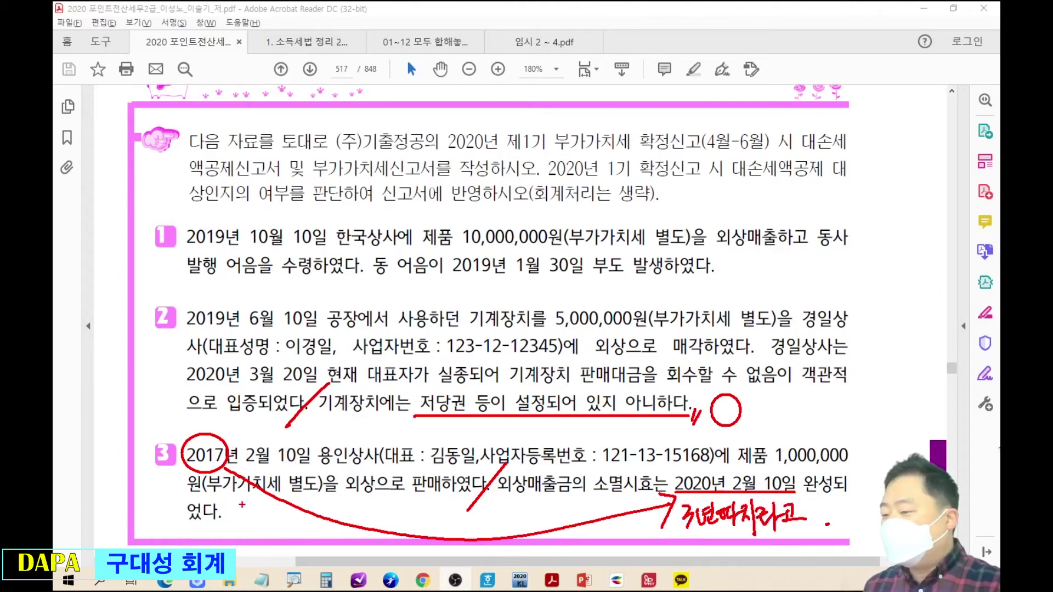
Erase the ink on the textbook page, switch to KcLep and open the 대손세액공제신고서
key("Escape")
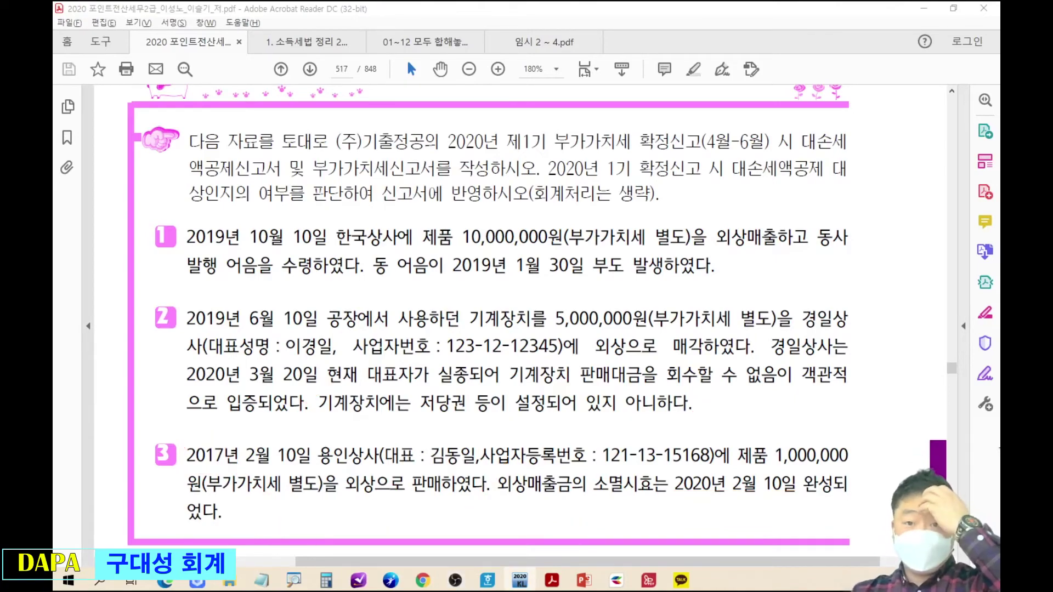
key("alt+Tab")
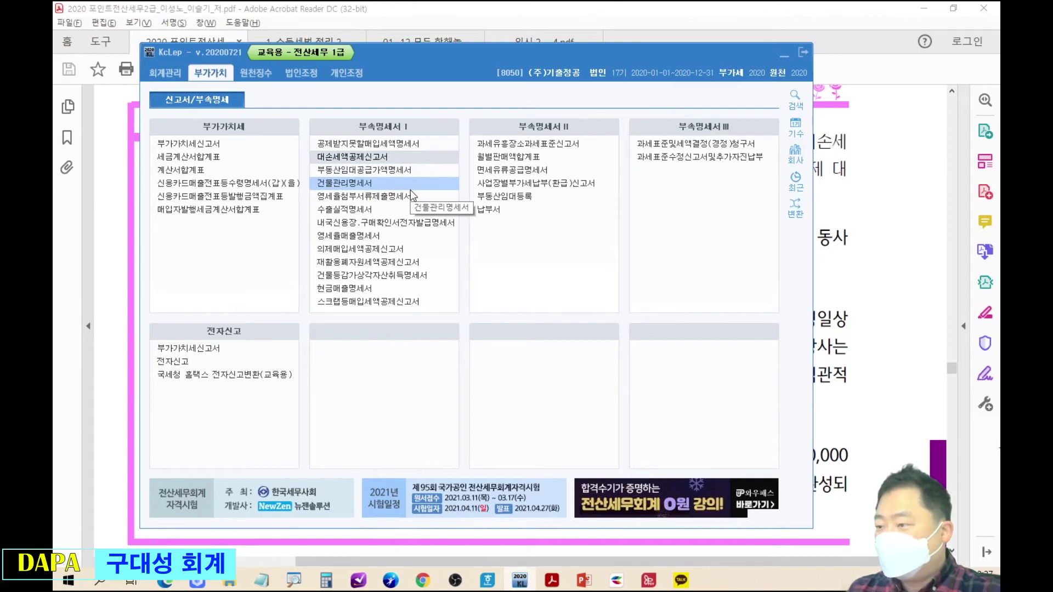
left_click(412, 162)
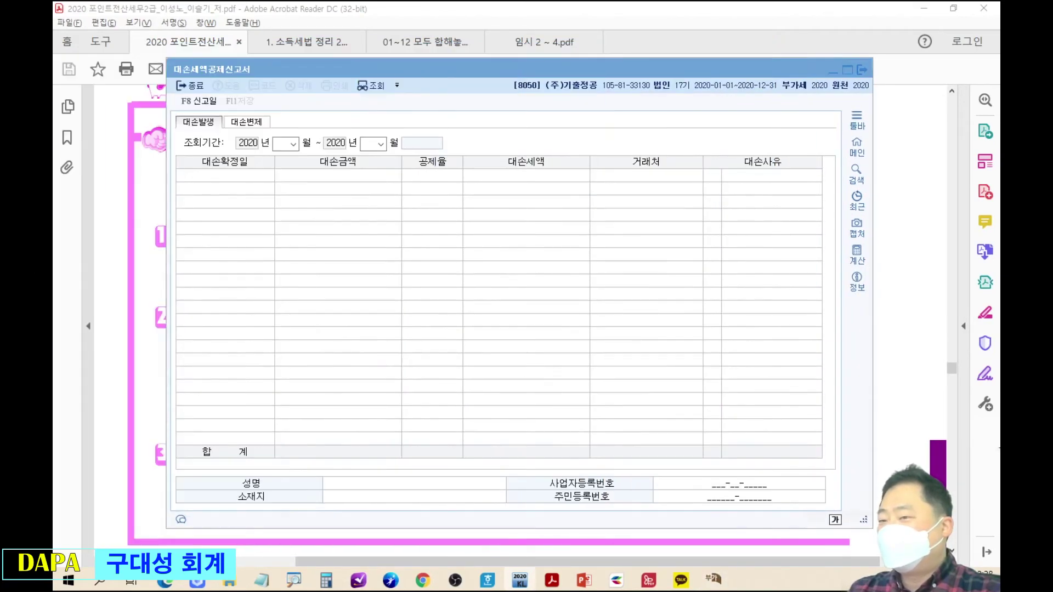
key("alt+Tab")
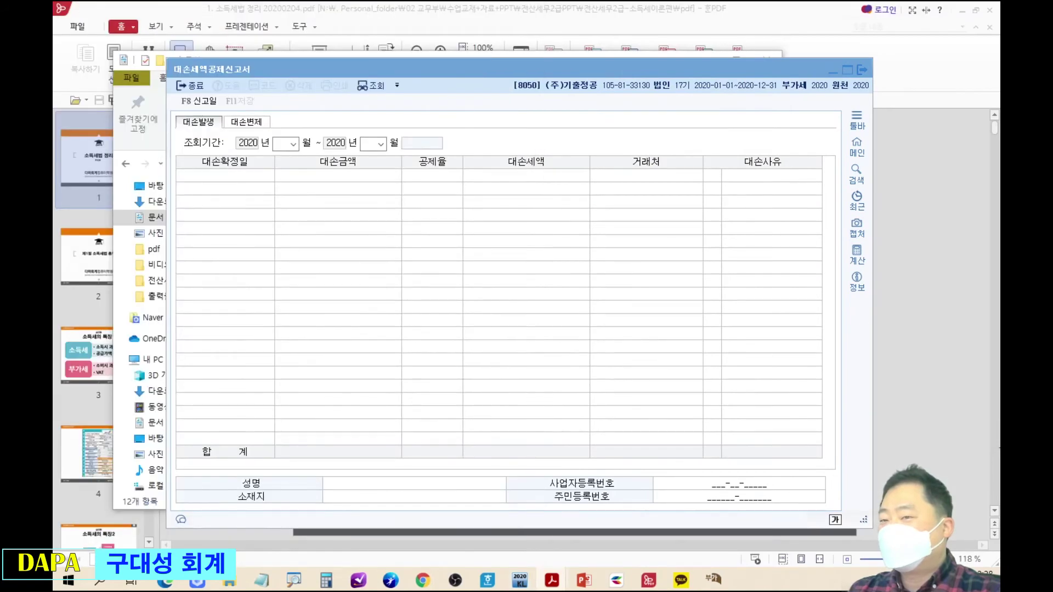
Set the 조회기간 of the 대손세액공제신고서 to 2020년 04월 ~ 2020년 06월
left_click(347, 113)
type("04")
key("Return")
type("06")
key("Return")
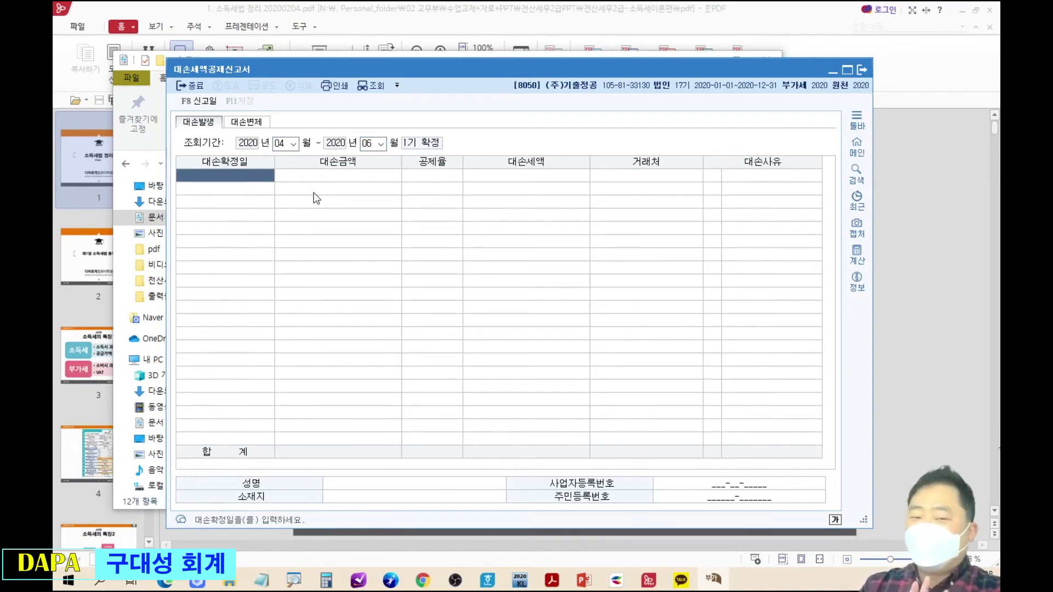
Enter the first bad-debt row with 대손확정일 2020-03-20 and 대손금액 5,500,000
type("20200320")
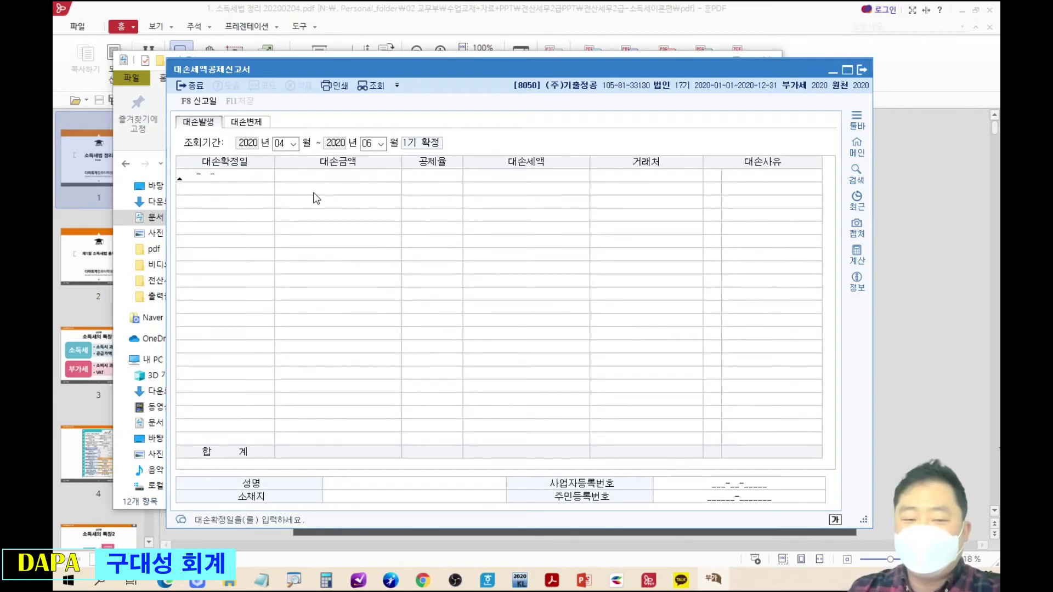
key("Return")
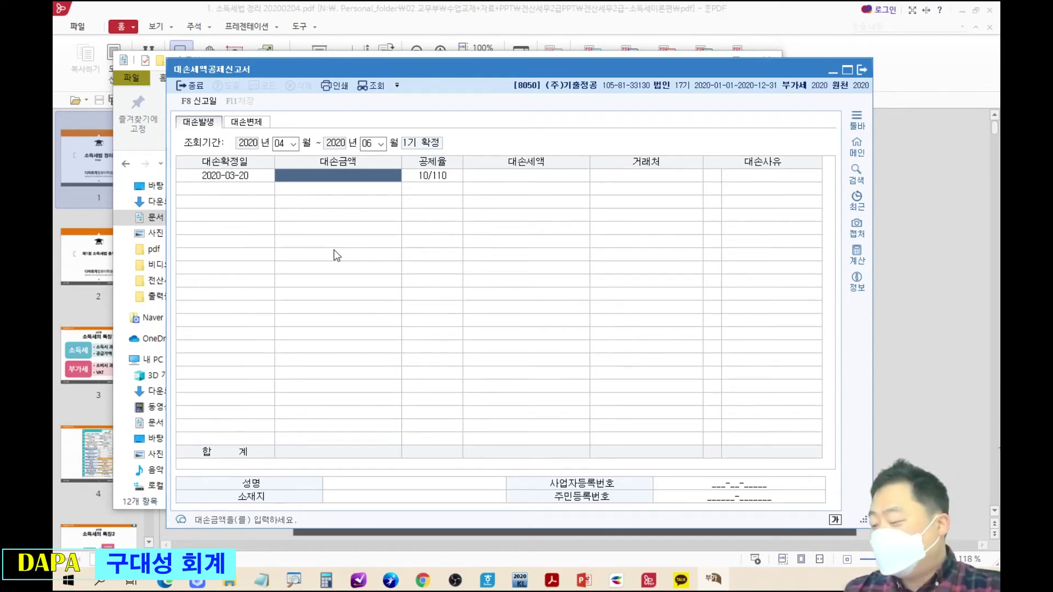
type("5500000")
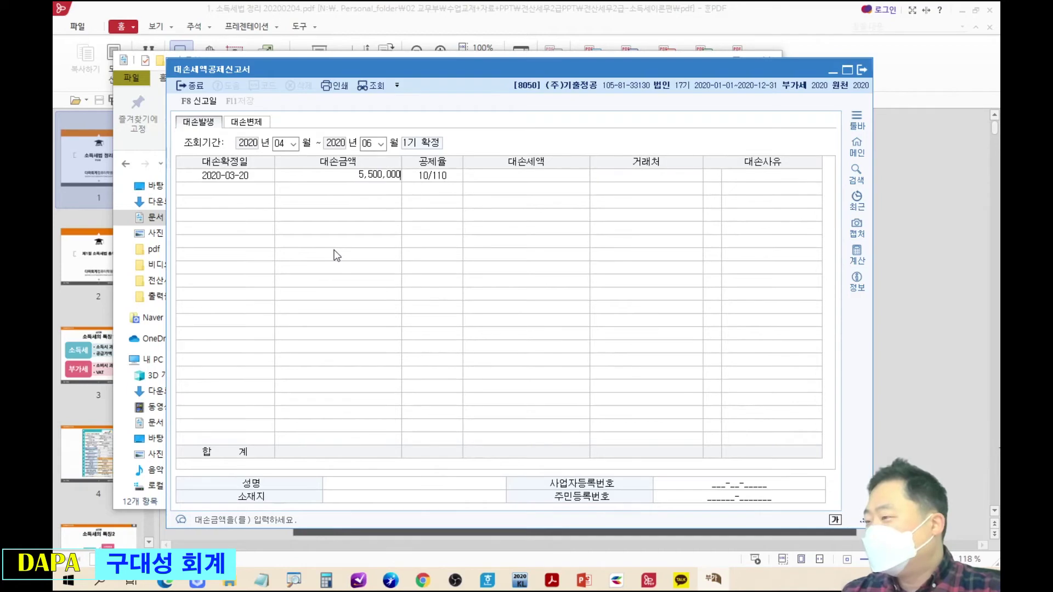
key("Return")
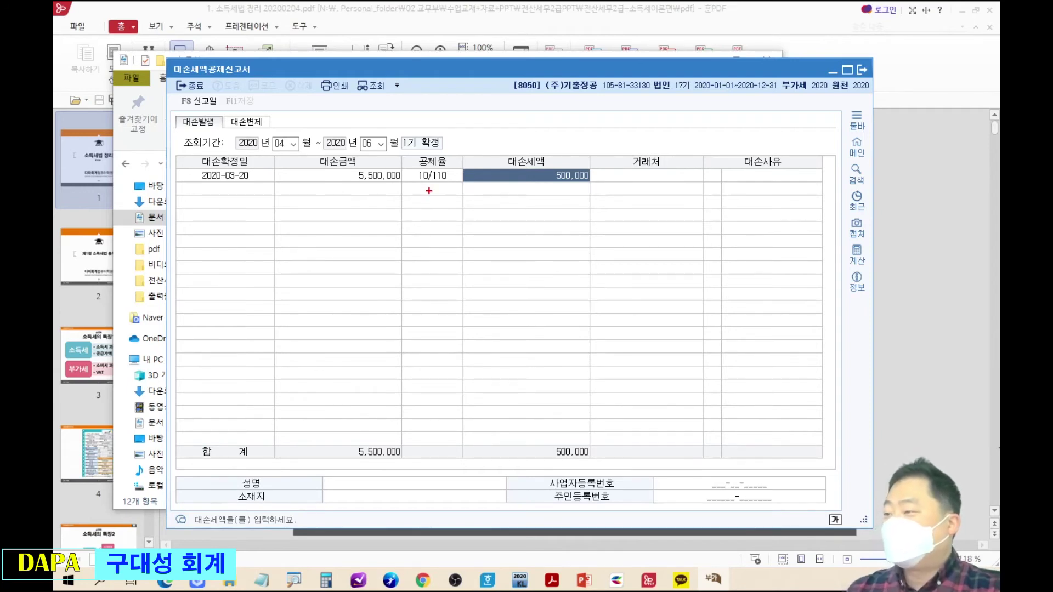
Box the 10/110 공제율 in ink with an arrow, draw an arc from 대손금액 to 대손세액, and clear the ink
mouse_move(406, 153)
left_mouse_down()
mouse_move(459, 194)
mouse_move(465, 268)
left_mouse_up()
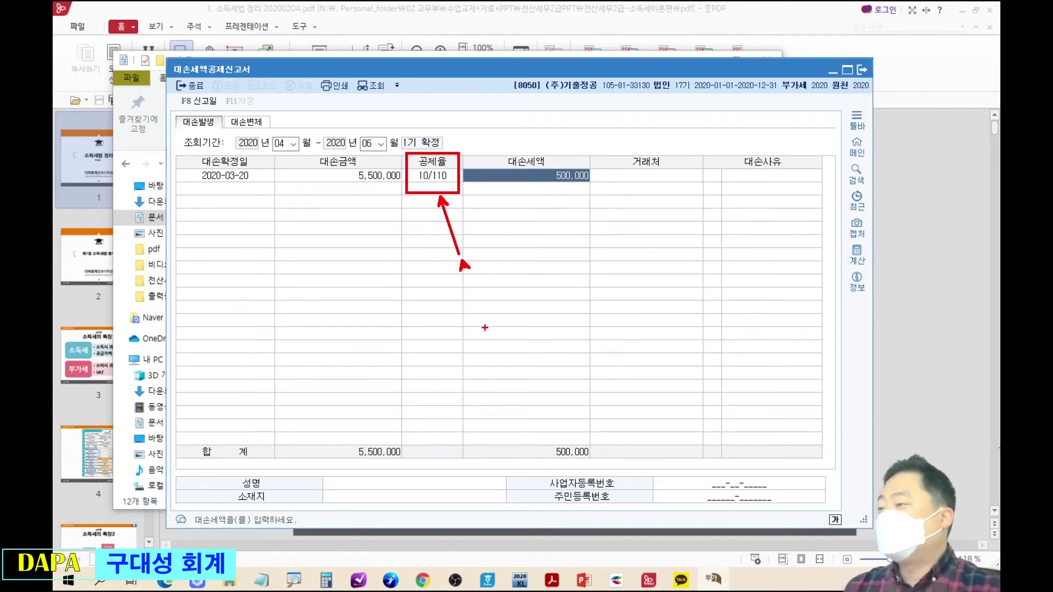
mouse_move(387, 202)
left_mouse_down()
mouse_move(406, 229)
mouse_move(491, 196)
mouse_move(498, 226)
left_mouse_up()
left_click(496, 233)
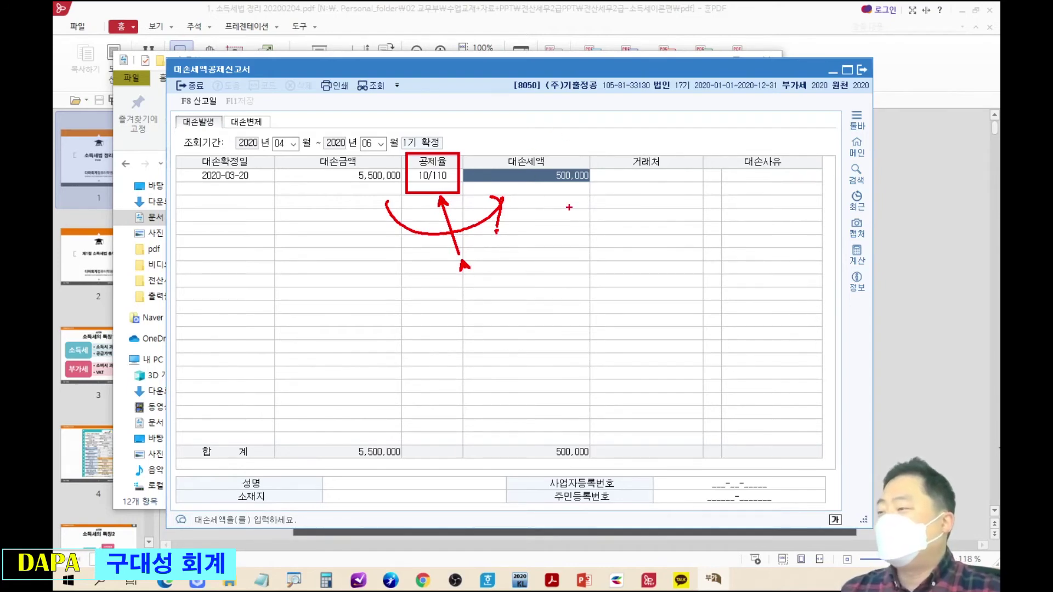
key("Escape")
Set the first row's 거래처 to 경일상사 and its 대손사유 to 3 사망,실종
key("Return")
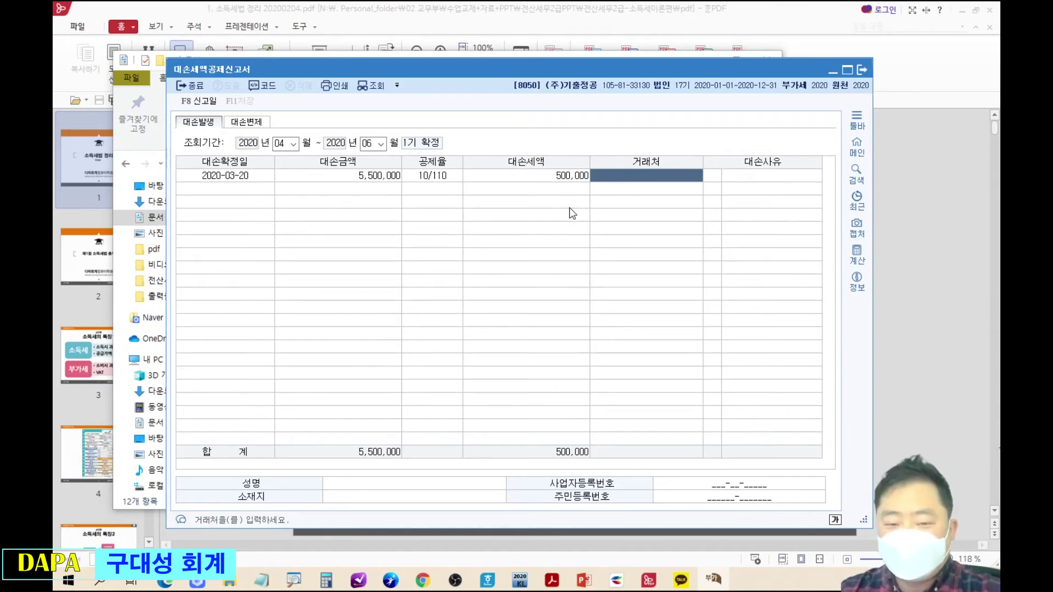
key("F2")
type("경이")
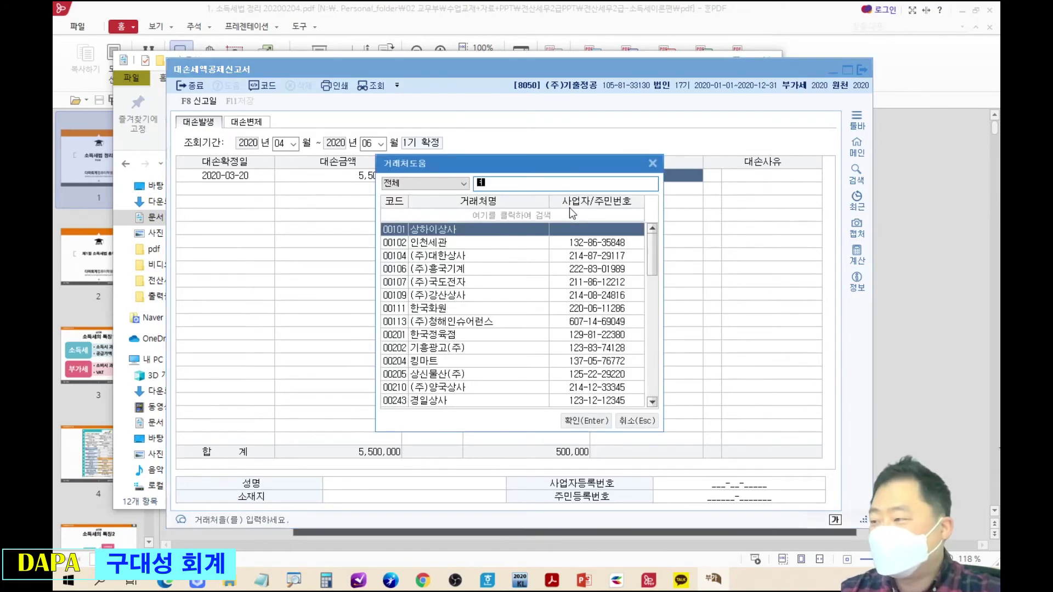
type("ㄹ")
key("Return")
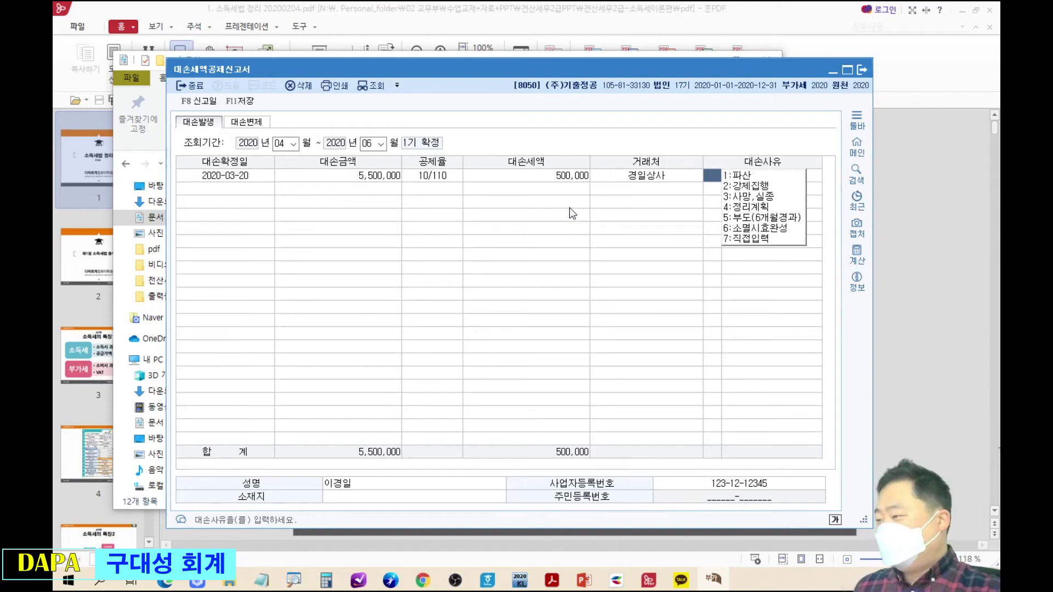
type("3")
key("Return")
key("Return")
key("Return")
key("Return")
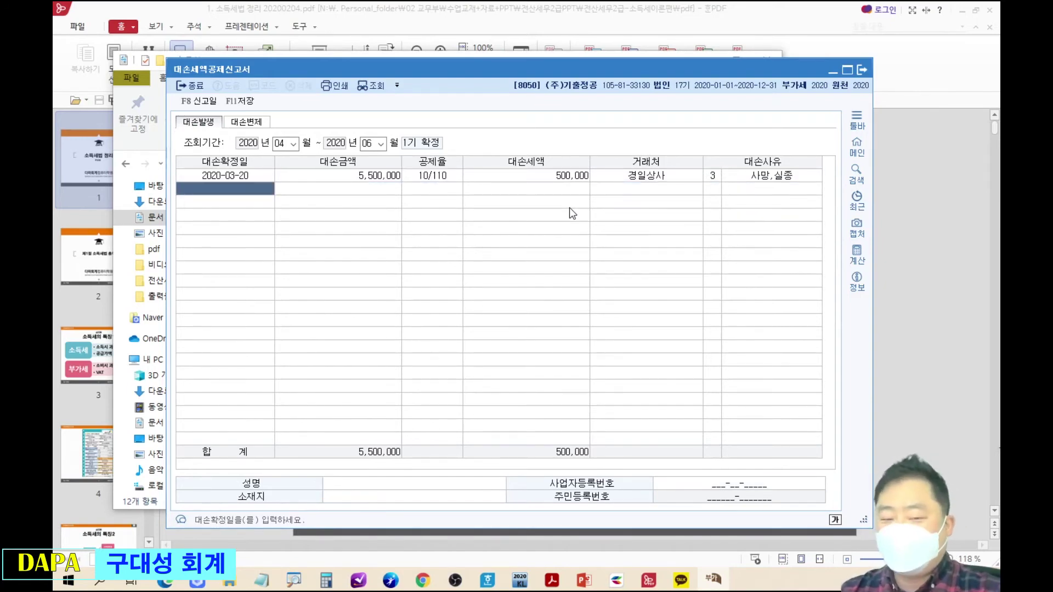
Add a second bad-debt row with 대손확정일 2020-02-10 and 대손금액 1,100,000
type("2020-02-")
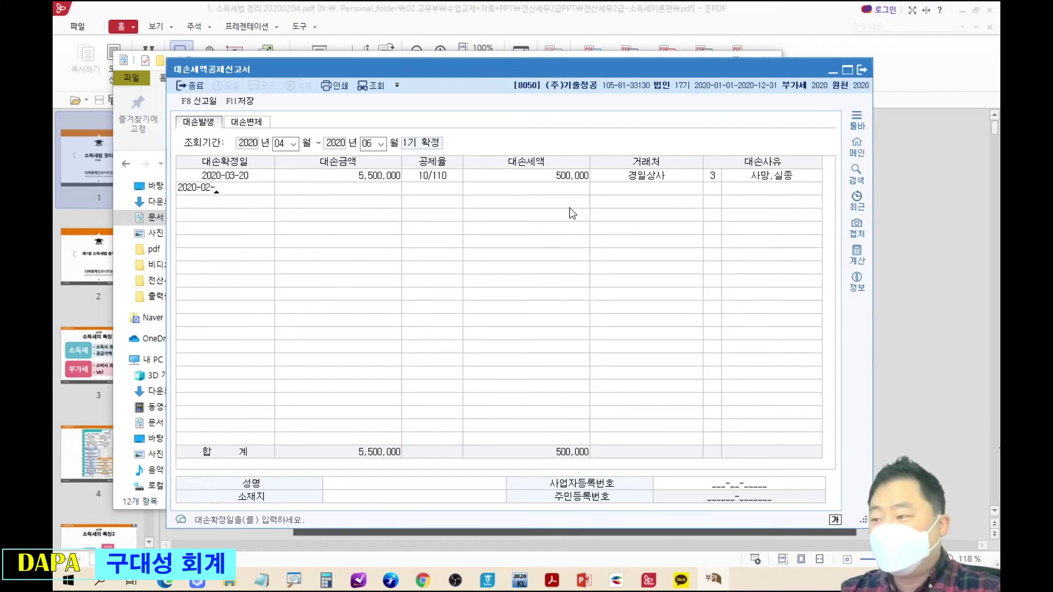
type("10")
key("Return")
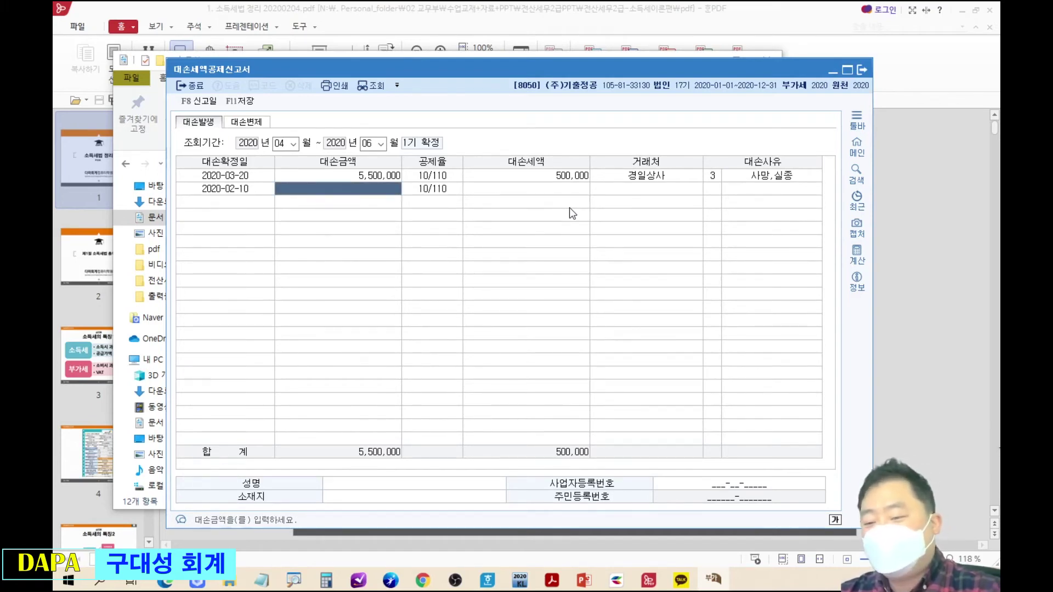
type("1100000")
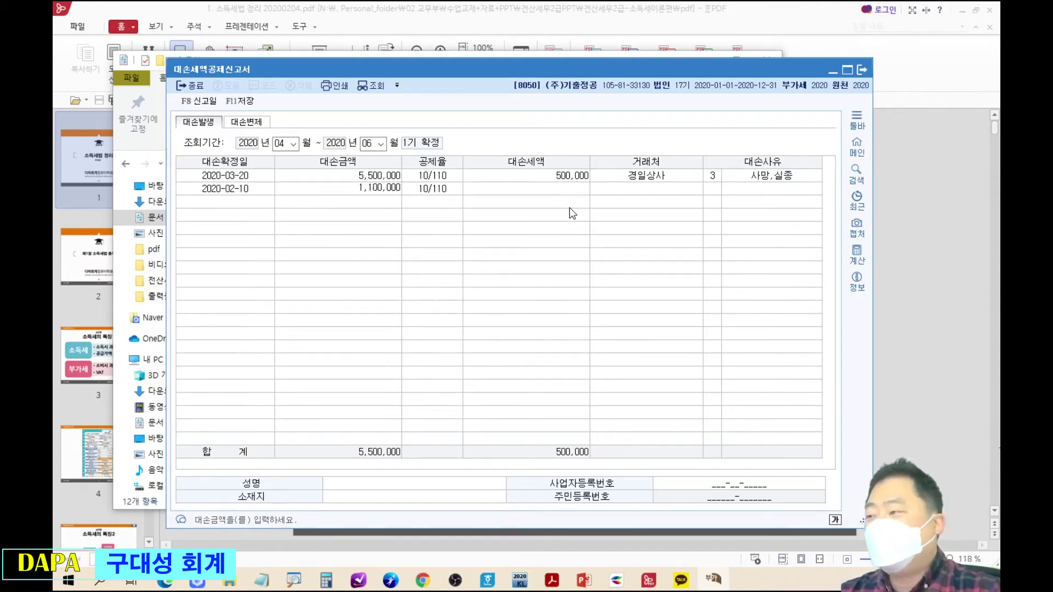
key("Return")
key("Return")
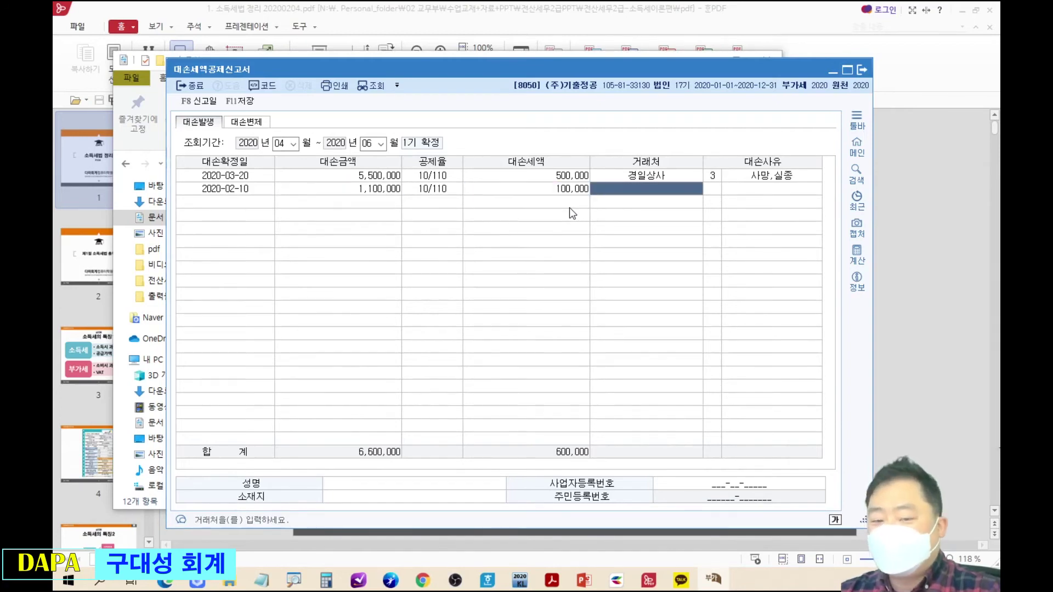
Set the second row's 거래처 to 용인상사 and its 대손사유 to 6 소멸시효완성
key("F2")
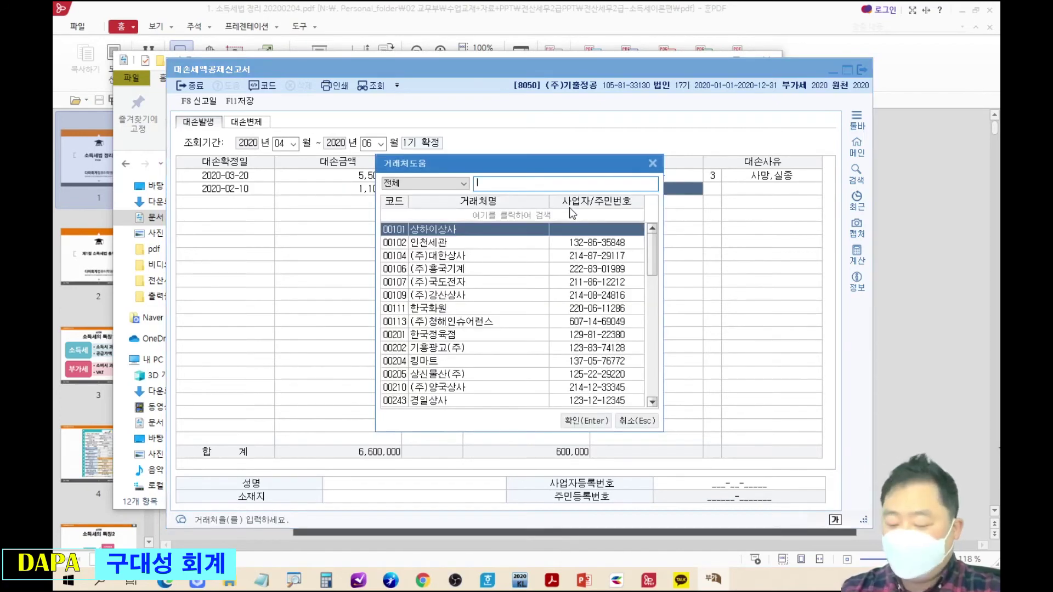
type("용인")
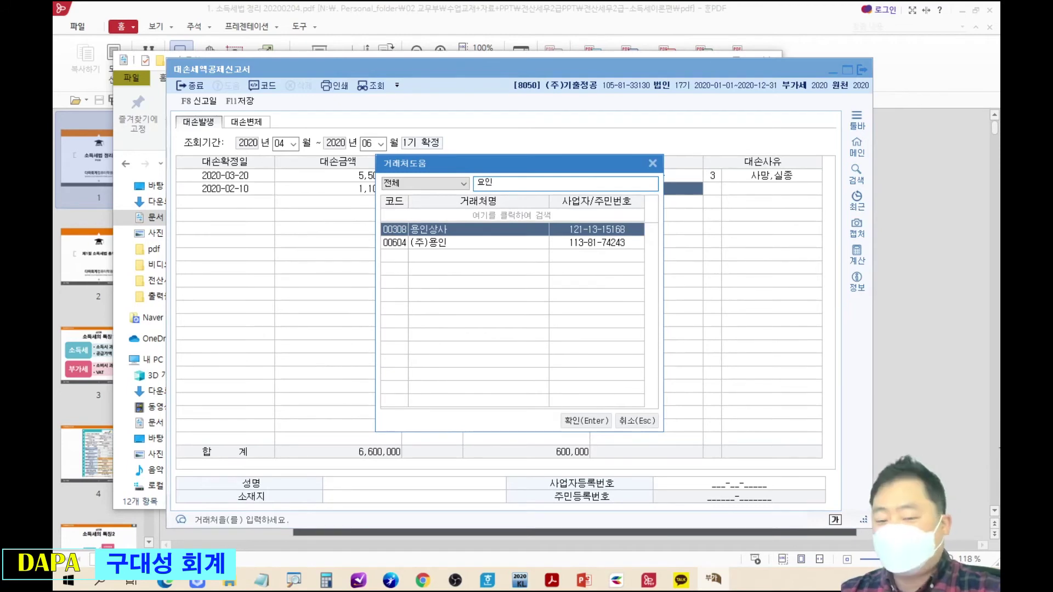
key("Return")
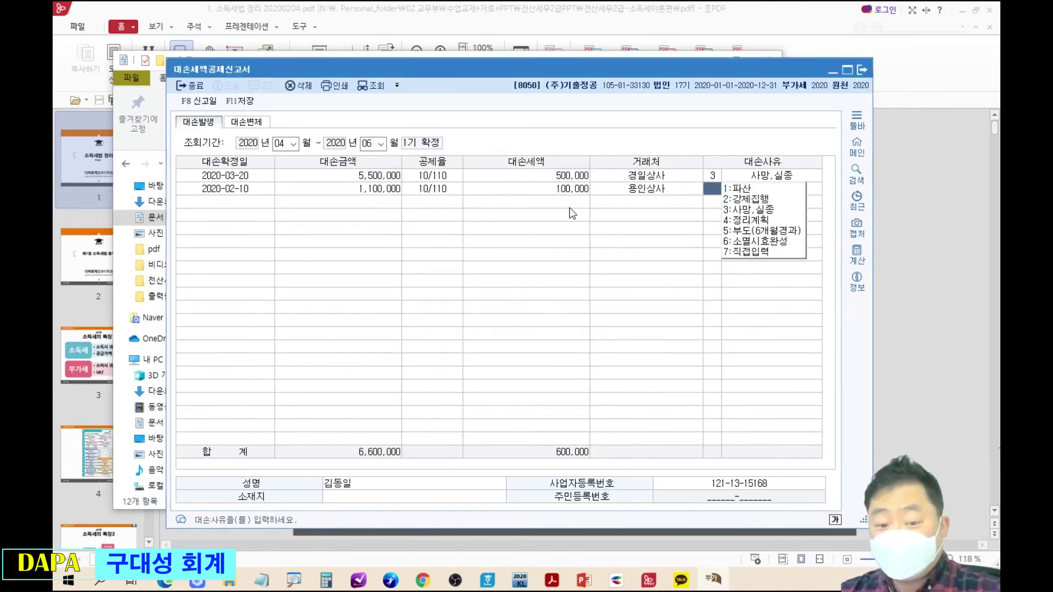
type("6")
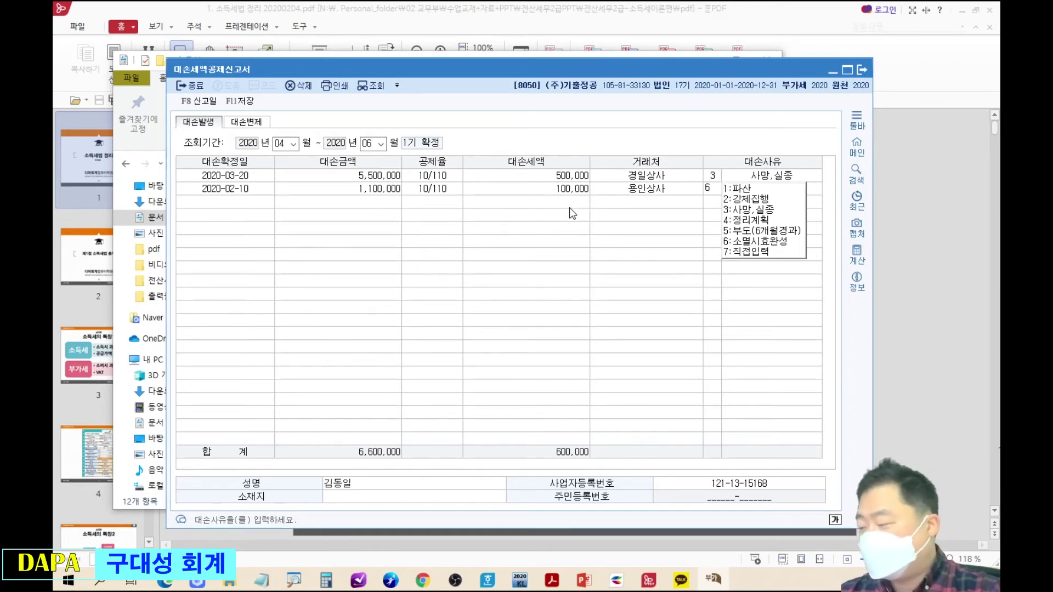
key("Return")
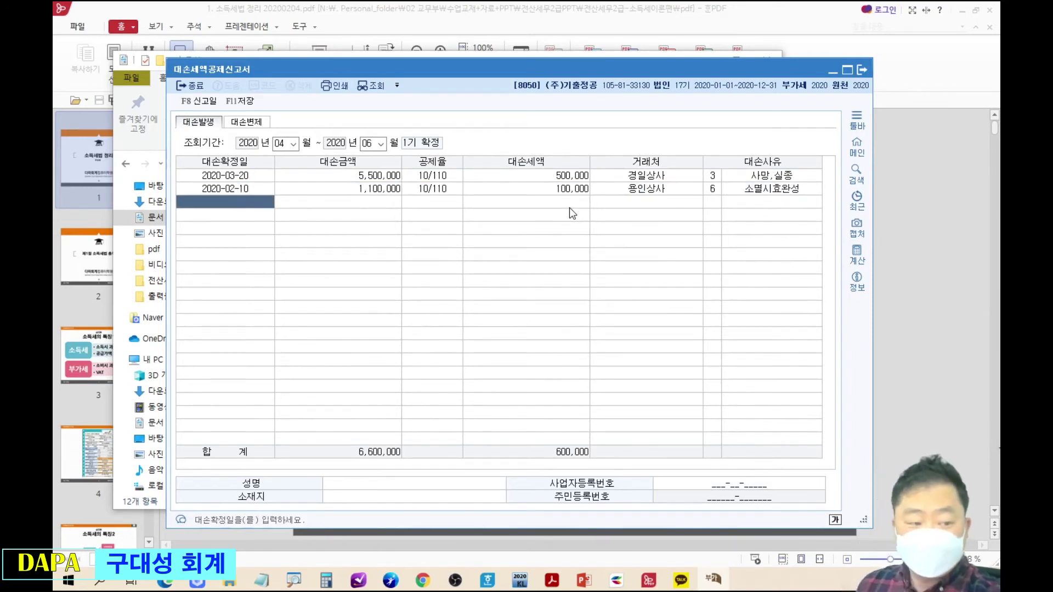
Preview the printed 대손세액공제신고서 and close the preview
key("Escape")
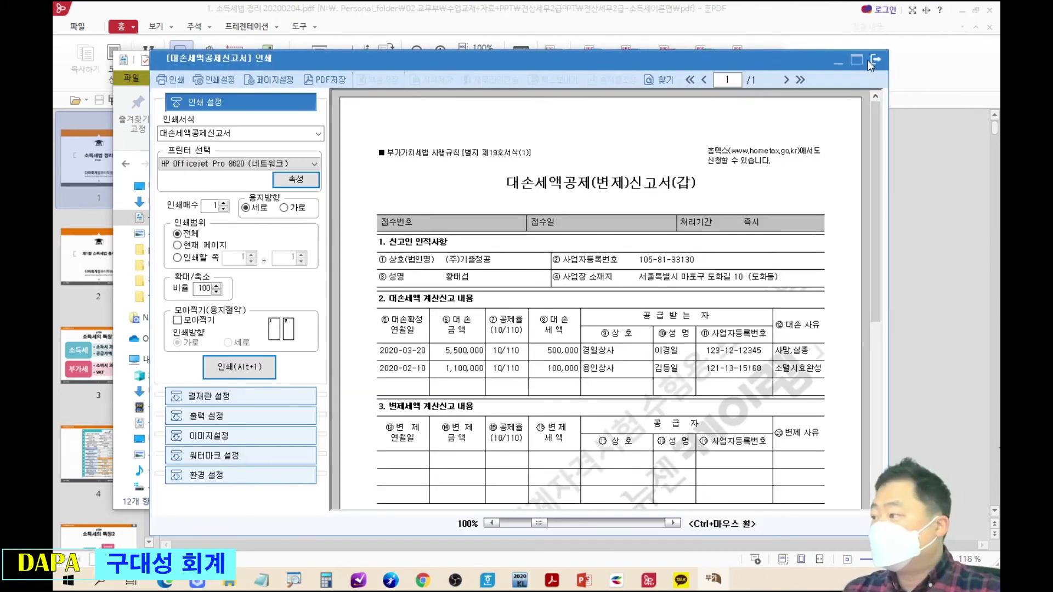
left_click(875, 61)
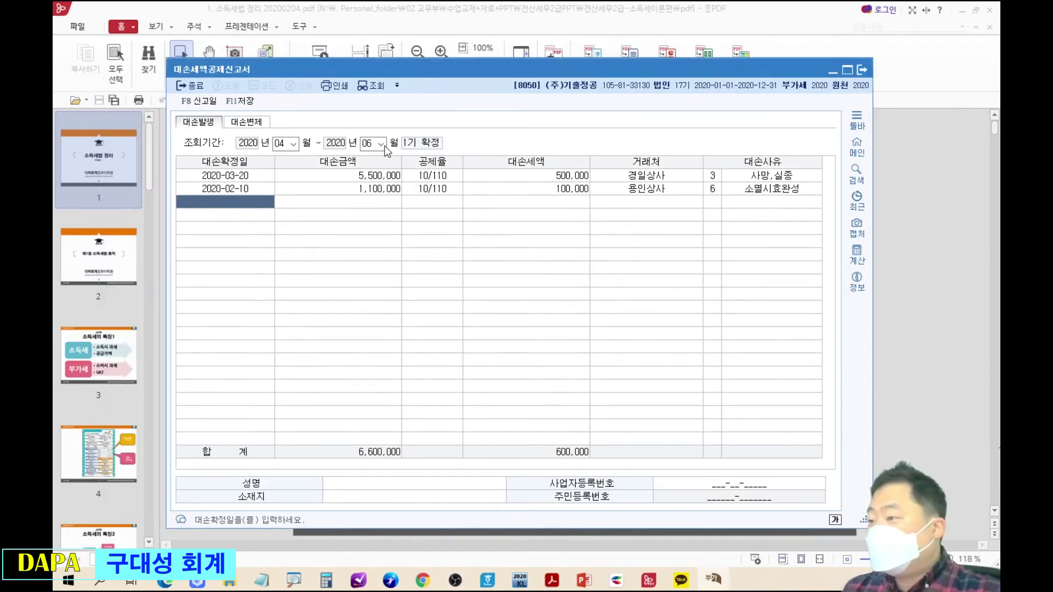
Box the 대손세액공제신고서 title in ink, clear the mark, and minimize the PDF window behind the form
left_click_drag(155, 52, 267, 95)
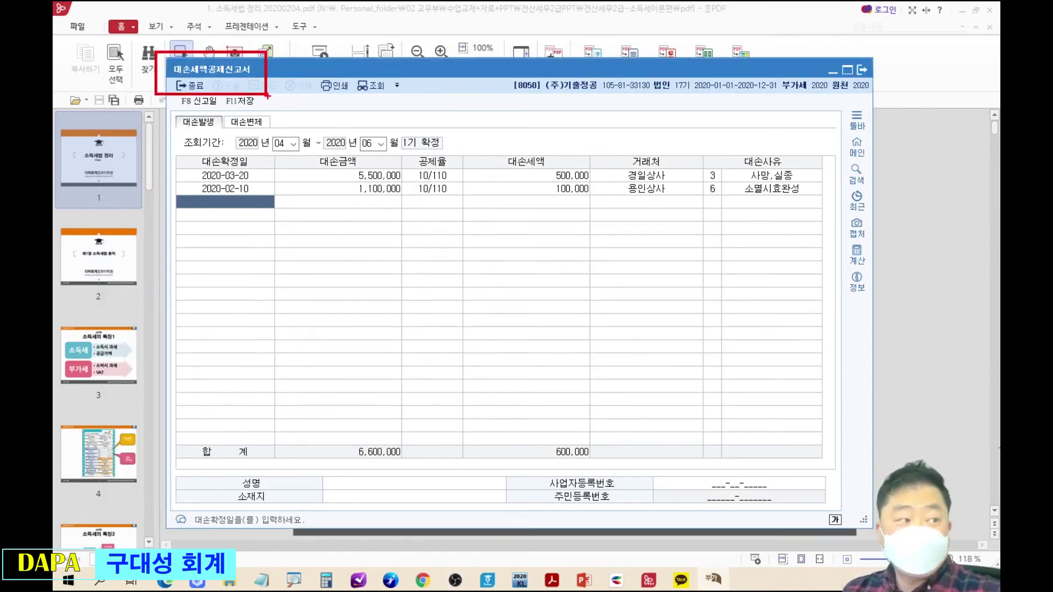
key("Escape")
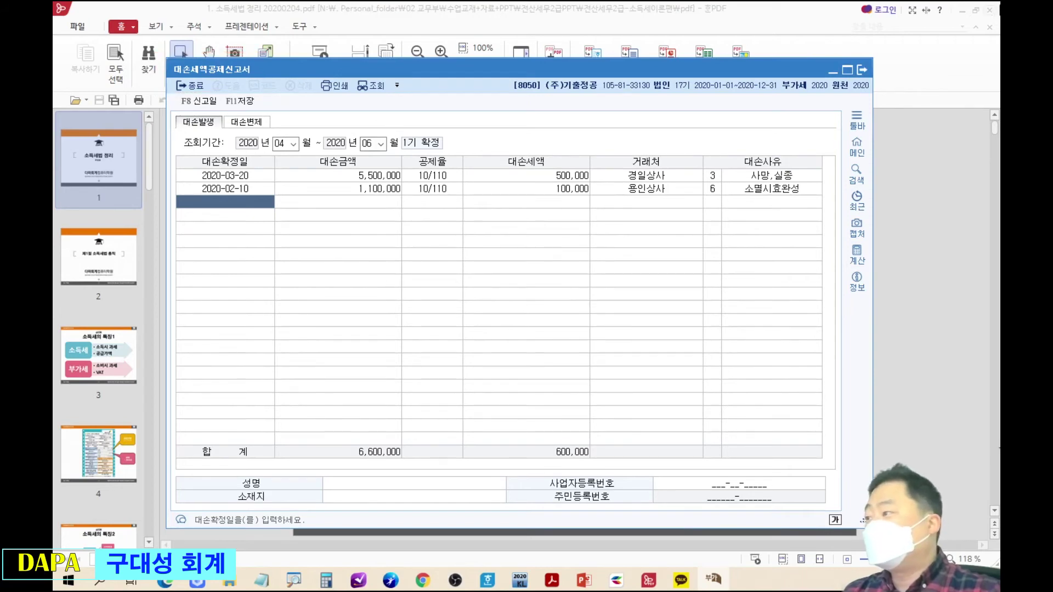
left_click(963, 10)
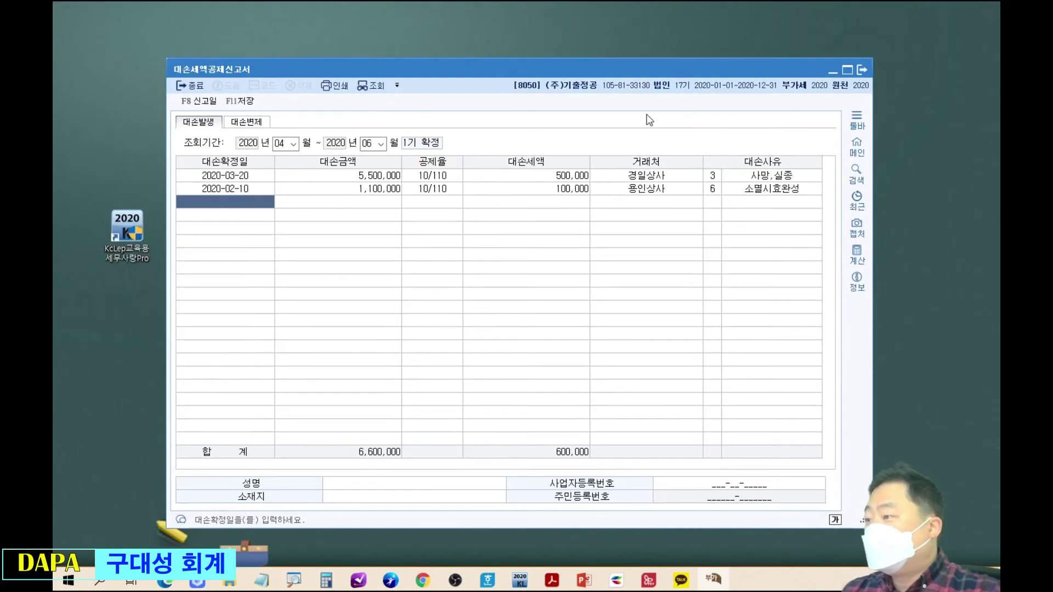
Highlight the 저장 command with an ink box, clear the box, and save the 대손세액공제신고서
left_click_drag(225, 85, 274, 114)
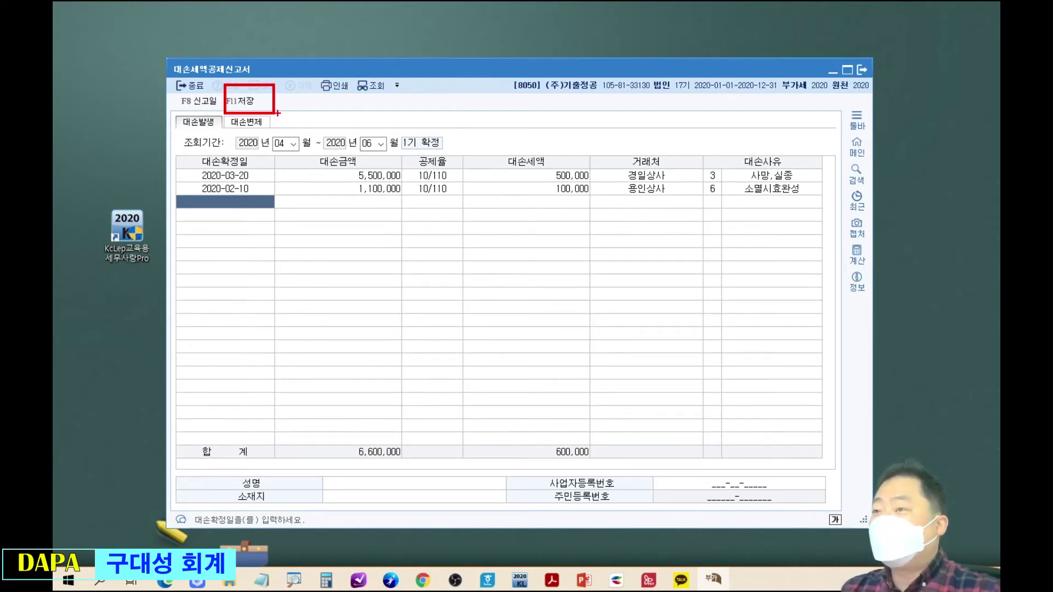
key("Escape")
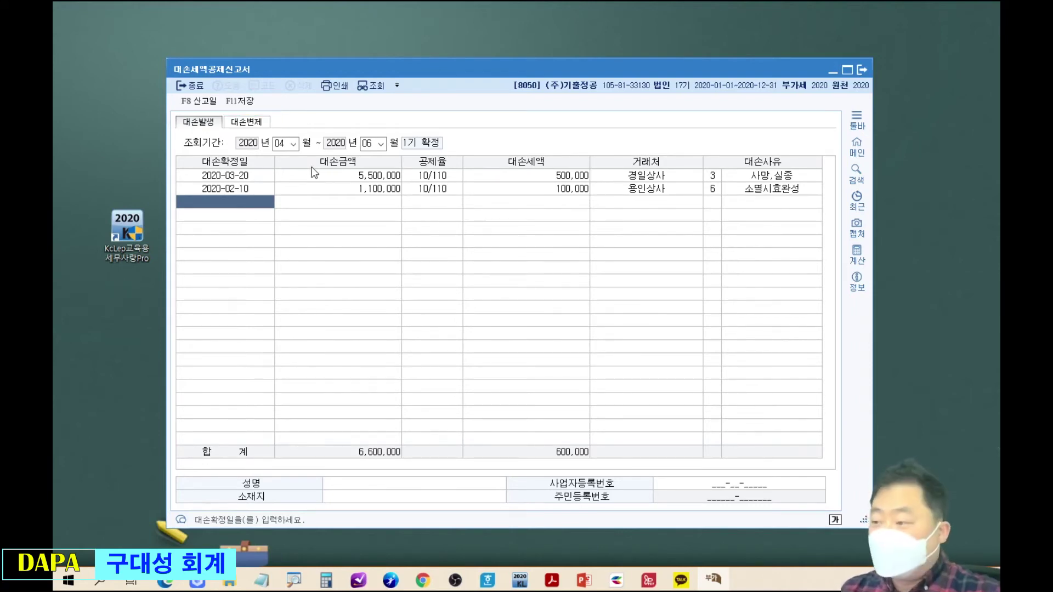
left_click(252, 102)
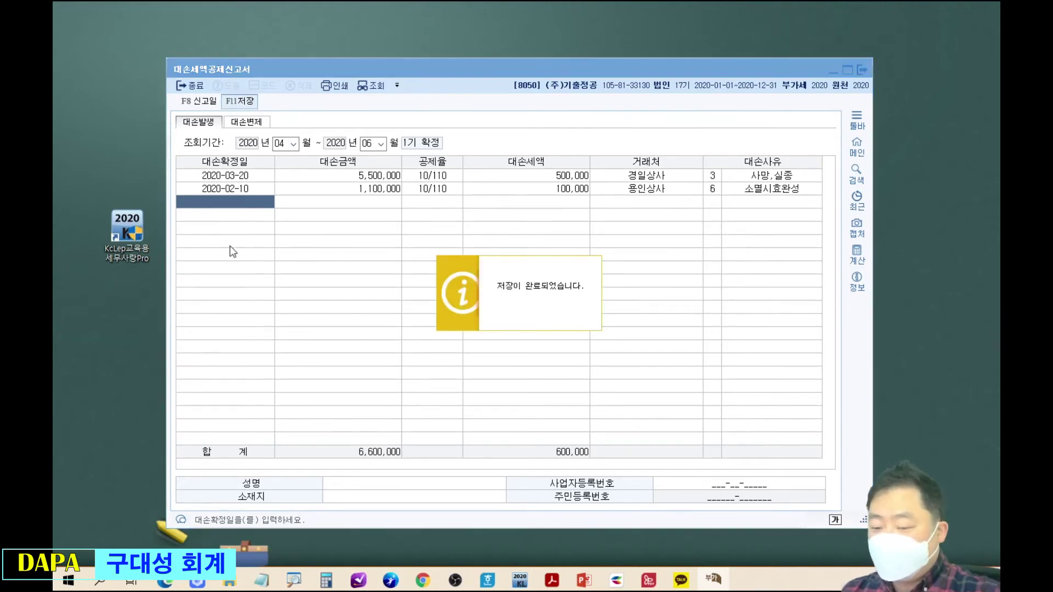
key("Return")
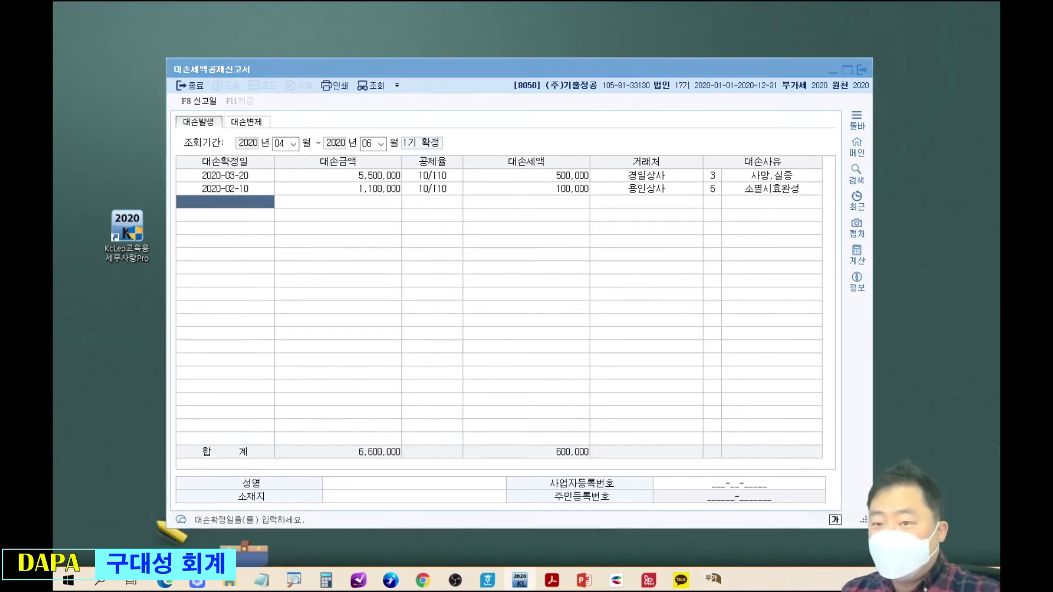
Return to the KcLep 부가가치 menu and open the 부가가치세신고서
left_click(520, 580)
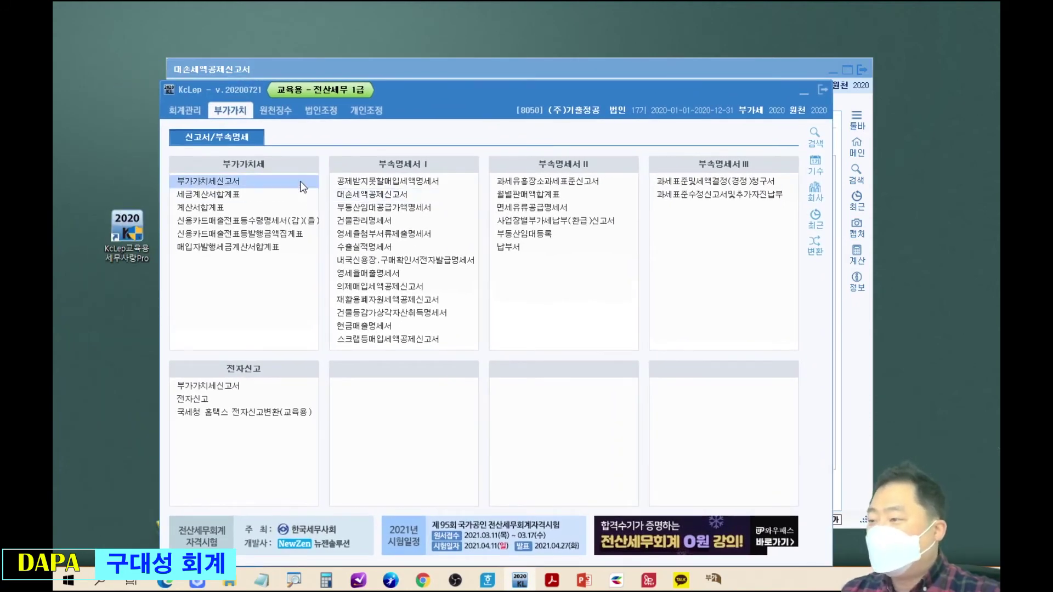
left_click(300, 181)
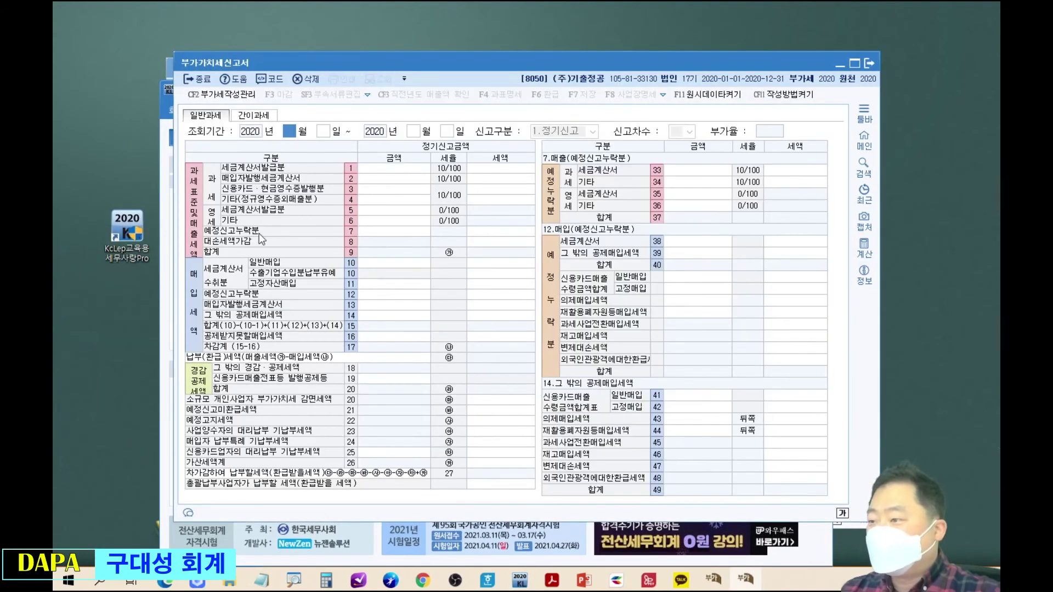
Box the 대손세액가감 row of the 부가가치세신고서 in ink and bring the full 대손세액공제신고서 window to the front
left_click_drag(195, 235, 542, 251)
left_click(613, 58)
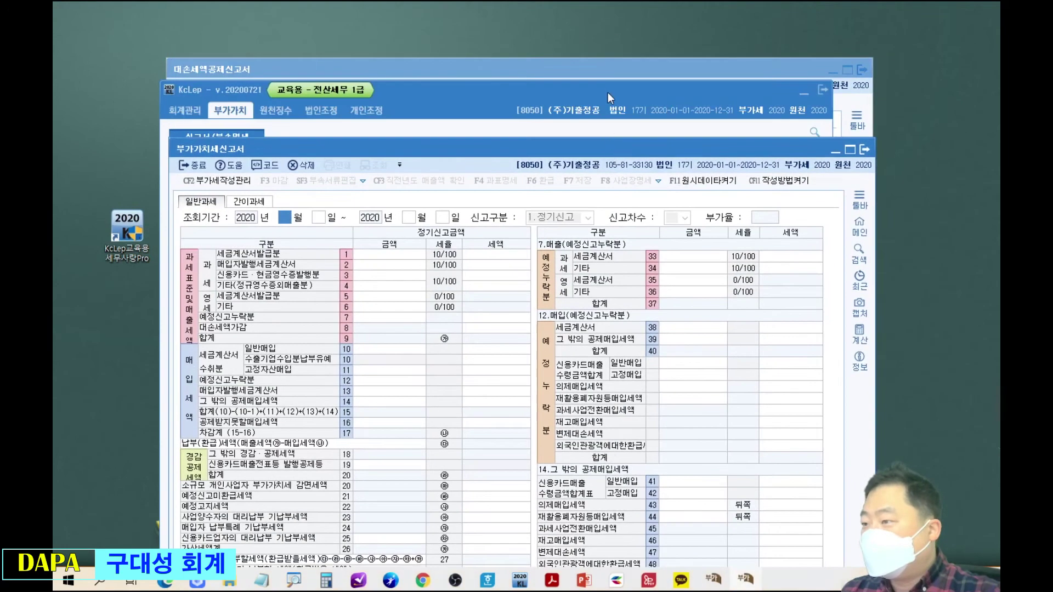
left_click(751, 244)
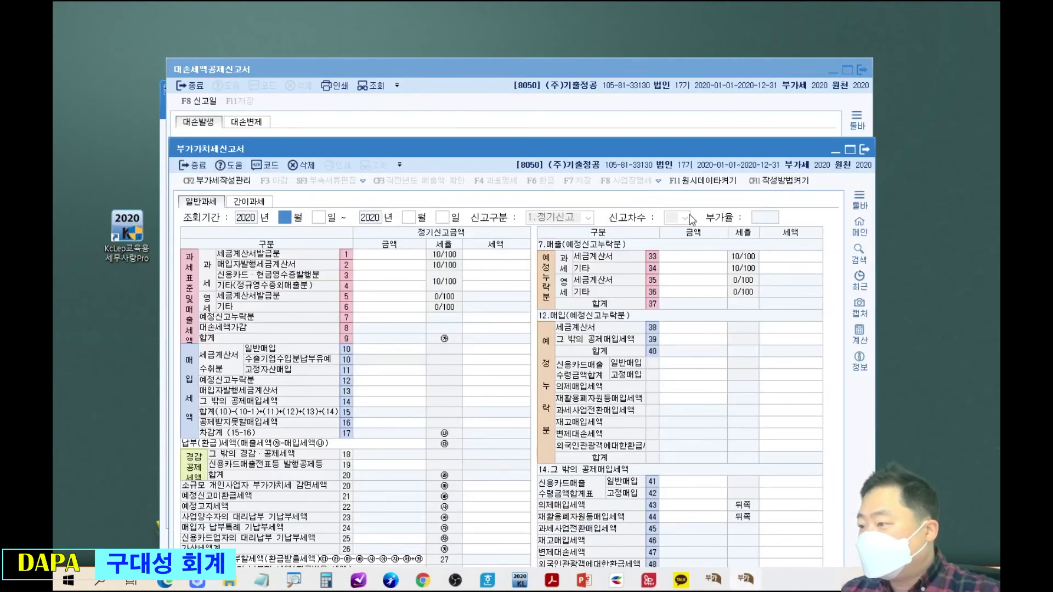
left_click_drag(657, 150, 657, 238)
left_click_drag(680, 73, 680, 51)
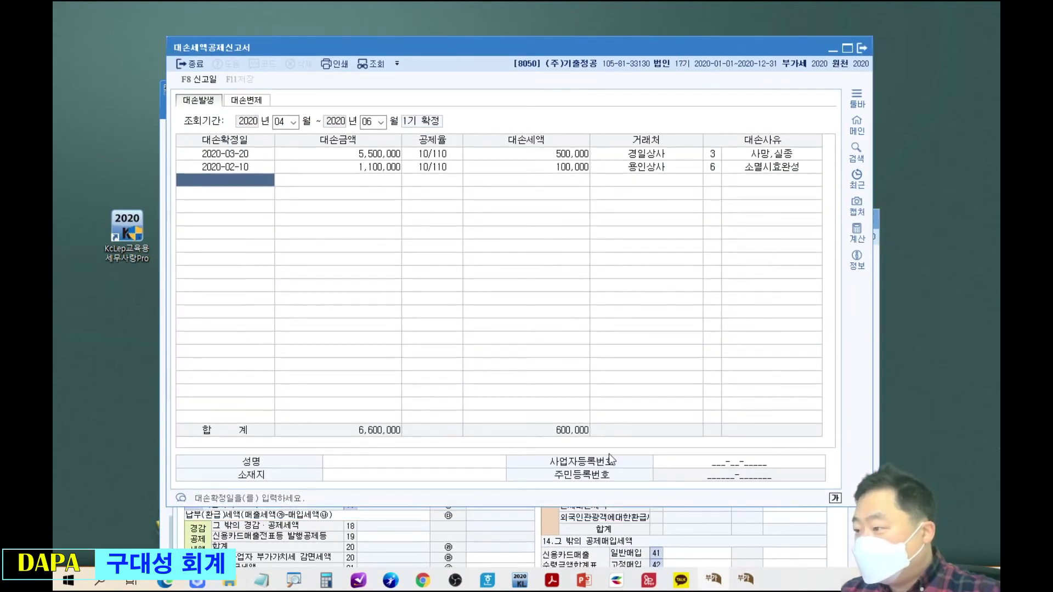
Box the 대손세액 total in ink, clear the box, and place the 부가가치세신고서 window just below the bad-debt rows
left_click_drag(540, 404, 594, 450)
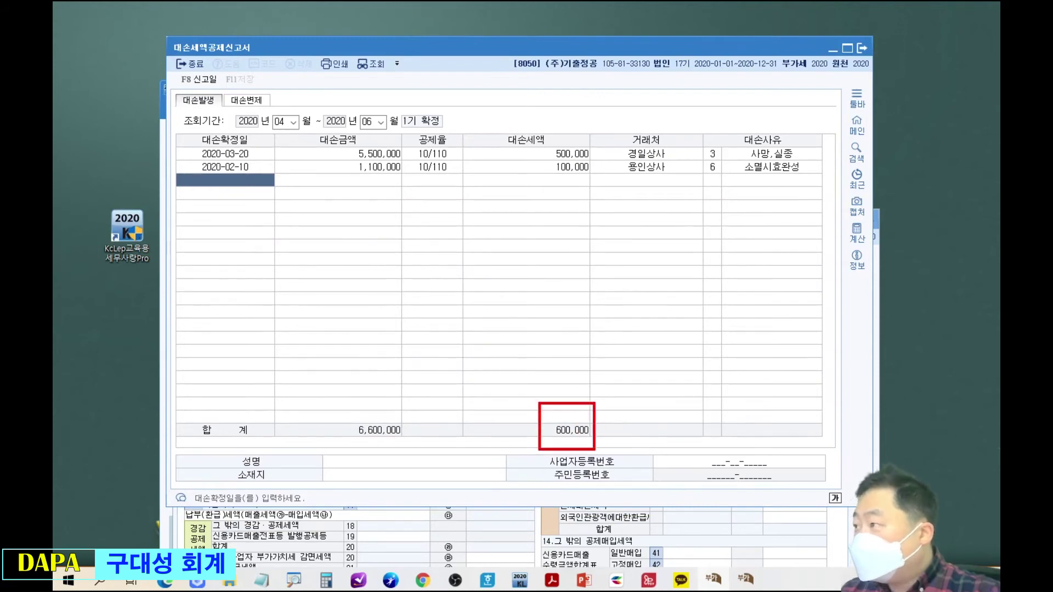
key("Escape")
left_click(604, 524)
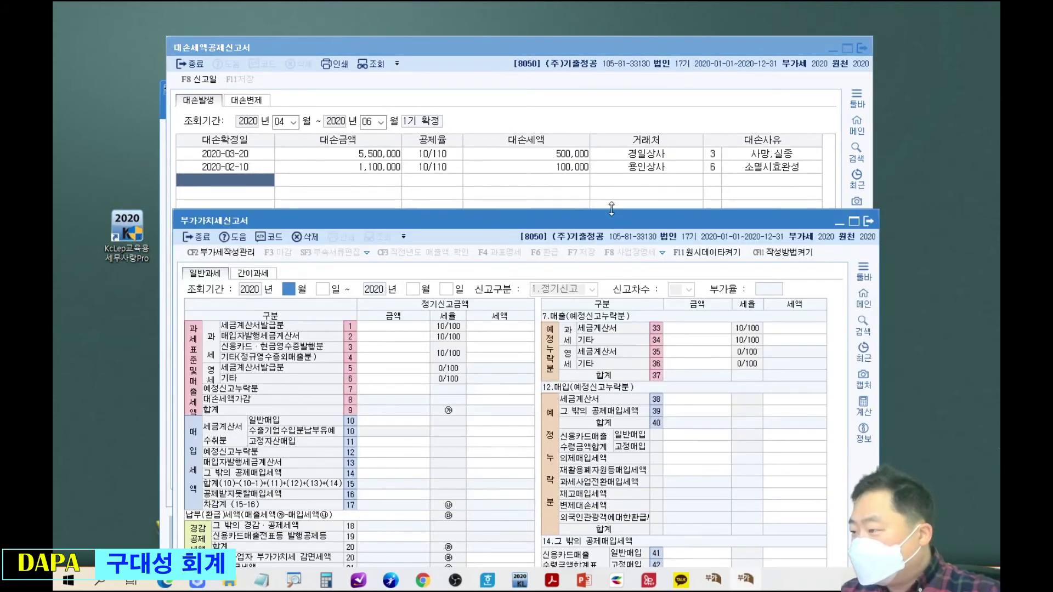
left_click_drag(611, 208, 611, 178)
Query the 부가가치세신고서 for April 1 to June 30, 2020 as 1.정기신고, declining to load the previously saved data
type("4")
key("Return")
key("Return")
type("6")
key("Return")
key("Return")
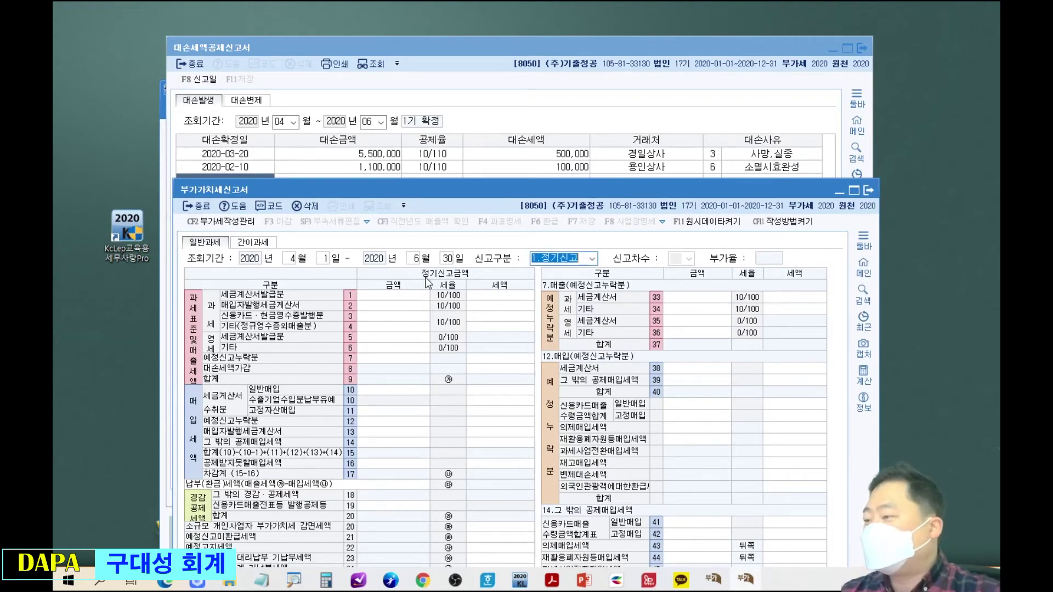
key("Return")
key("Right")
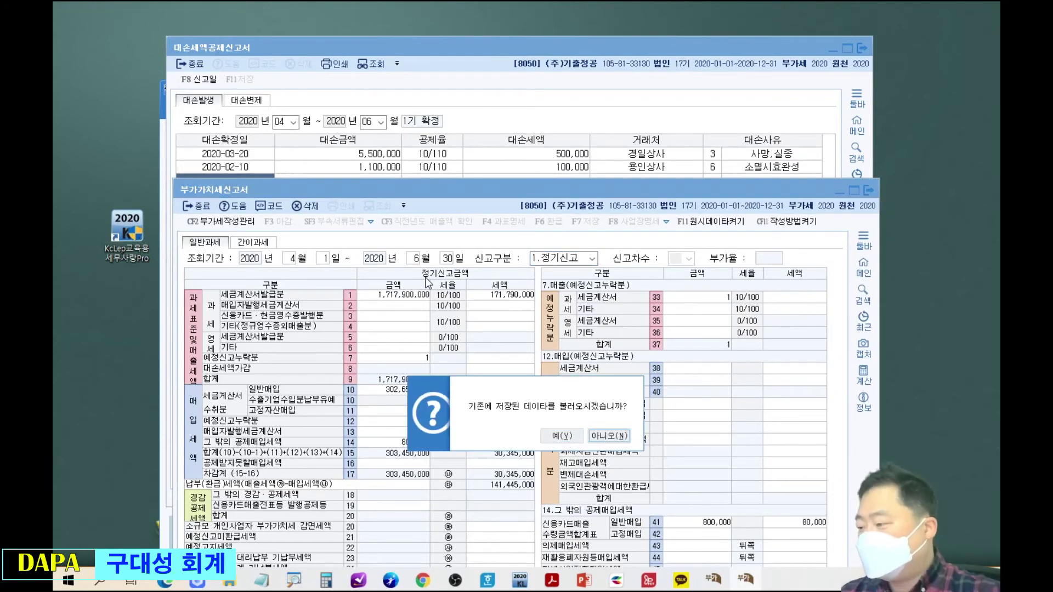
left_click(599, 439)
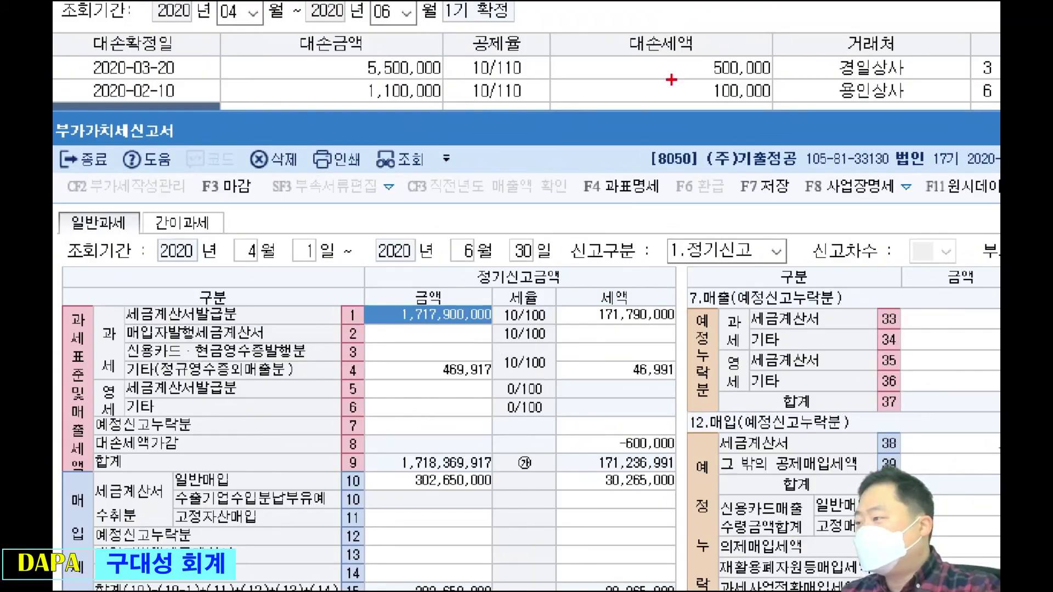
Box both 대손세액 amounts in ink, link them with an arrow to the circled 대손세액가감 tax amount, and box that row's label
mouse_move(681, 48)
left_mouse_down()
mouse_move(705, 75)
mouse_move(777, 107)
left_mouse_up()
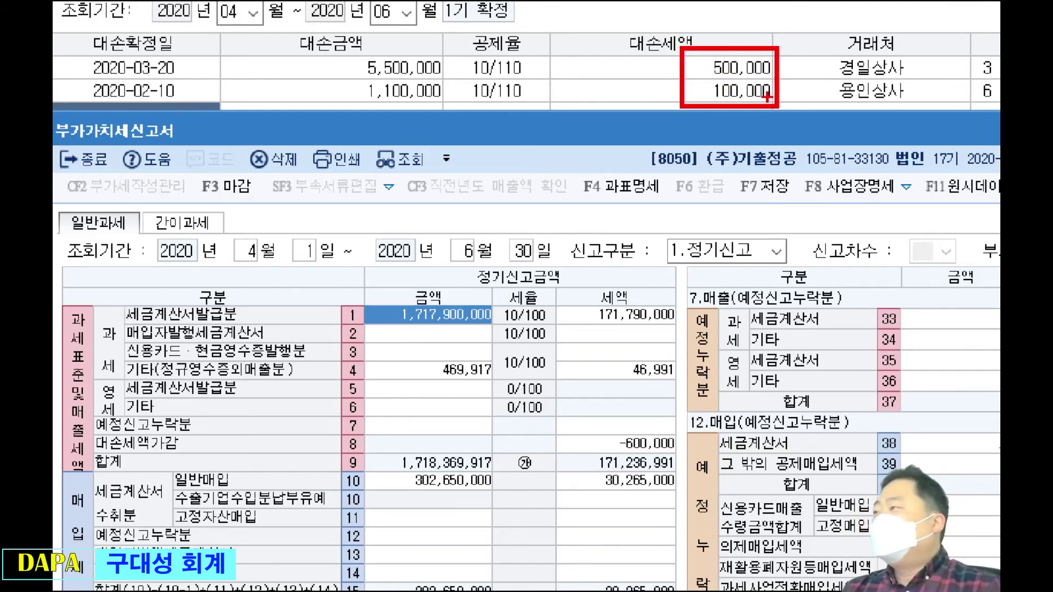
mouse_move(700, 104)
left_mouse_down()
mouse_move(635, 428)
mouse_move(627, 394)
mouse_move(671, 397)
left_mouse_up()
mouse_move(587, 426)
left_mouse_down()
mouse_move(655, 424)
mouse_move(597, 455)
left_mouse_up()
left_click_drag(693, 441, 709, 431)
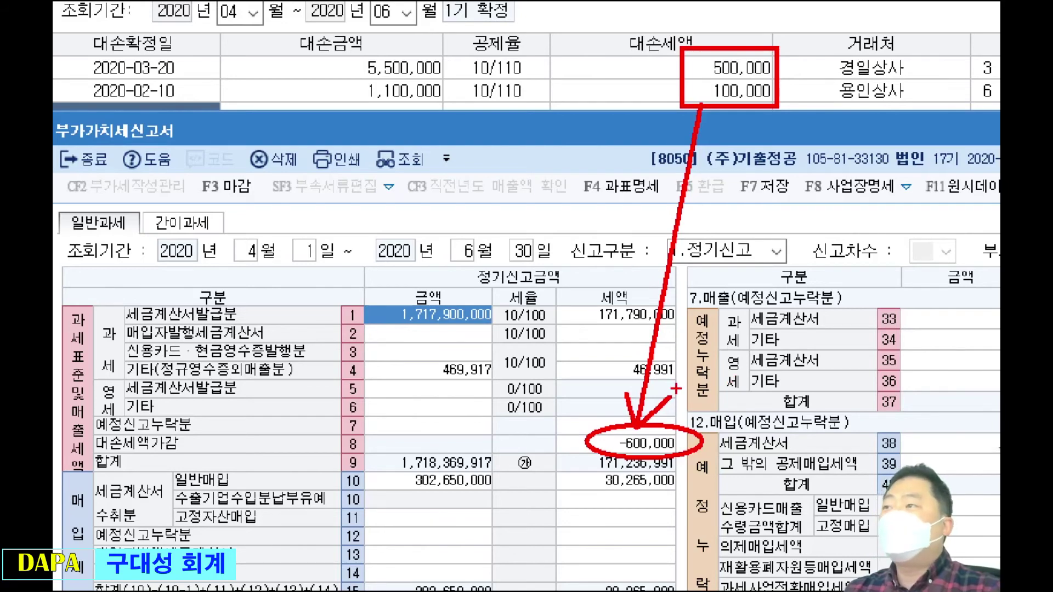
left_click_drag(82, 432, 197, 459)
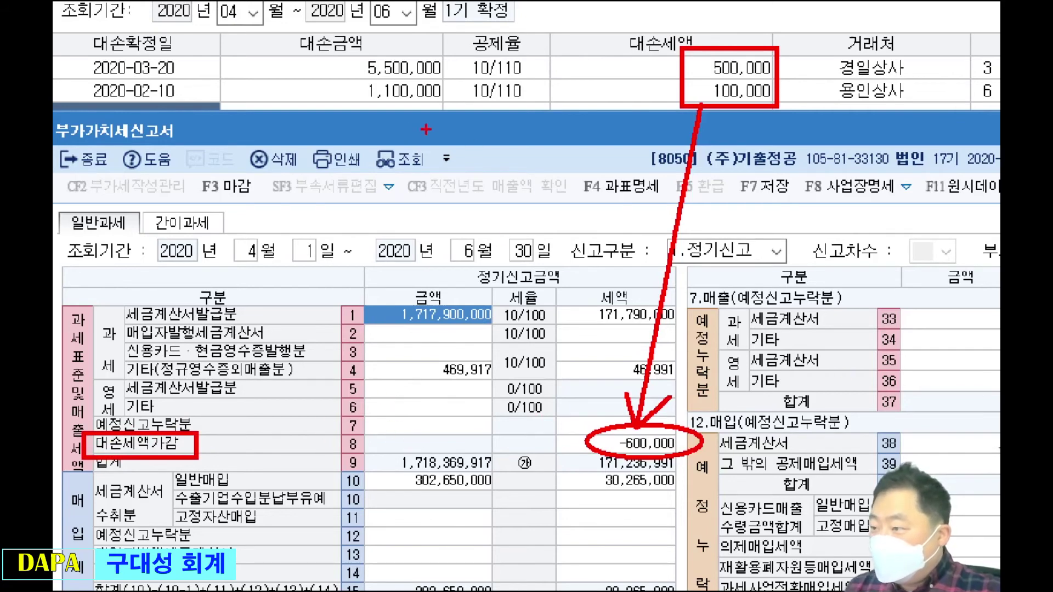
Box both 대손금액 figures in ink and cross out a handwritten note in the 대손세액가감 row's 금액 cell
left_click_drag(342, 45, 449, 110)
mouse_move(407, 412)
left_mouse_down()
mouse_move(402, 452)
mouse_move(410, 441)
left_mouse_up()
left_click_drag(422, 442, 451, 435)
left_click_drag(454, 388, 397, 483)
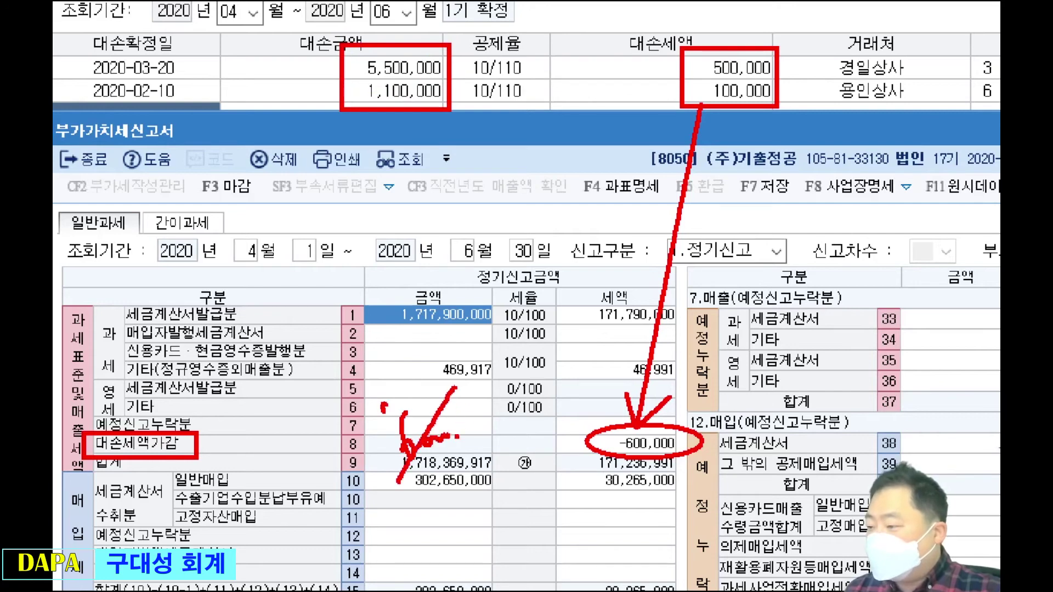
left_click_drag(381, 405, 448, 484)
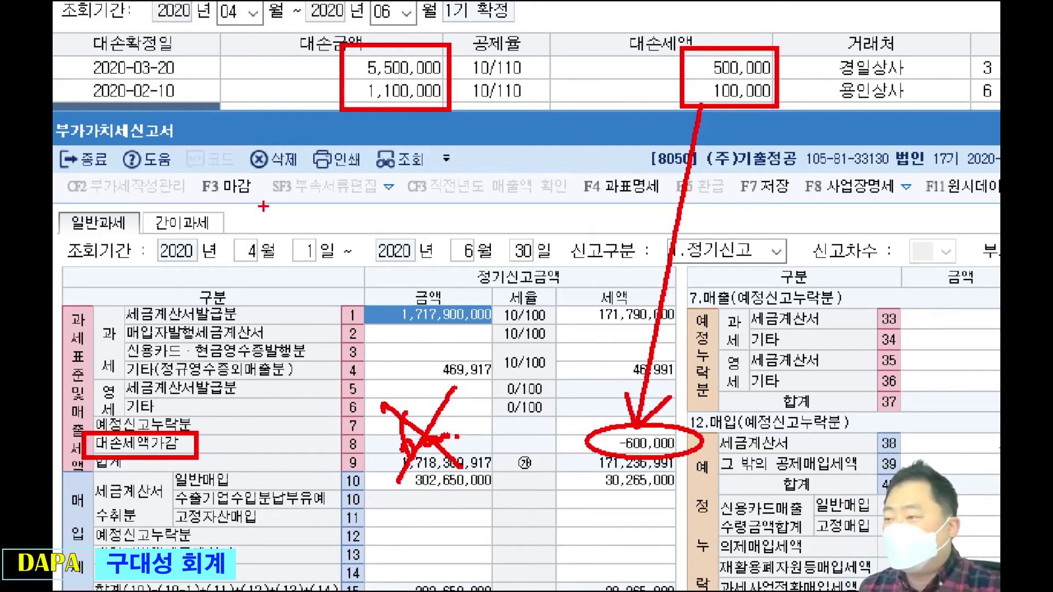
Handwrite "공-금금금" in ink above the 부가가치세신고서 table and add a wavy underline beneath 공
left_click_drag(264, 193, 290, 211)
mouse_move(280, 230)
left_mouse_down()
mouse_move(280, 241)
mouse_move(285, 229)
left_mouse_up()
left_click_drag(305, 212, 334, 207)
left_click_drag(339, 193, 356, 210)
mouse_move(337, 218)
left_mouse_down()
mouse_move(377, 212)
mouse_move(368, 241)
left_mouse_up()
left_click_drag(377, 182, 399, 208)
mouse_move(393, 220)
left_mouse_down()
mouse_move(388, 227)
mouse_move(400, 230)
left_mouse_up()
mouse_move(411, 180)
left_mouse_down()
mouse_move(418, 206)
mouse_move(437, 207)
mouse_move(433, 233)
left_mouse_up()
mouse_move(241, 277)
left_mouse_down()
mouse_move(263, 257)
mouse_move(316, 248)
left_mouse_up()
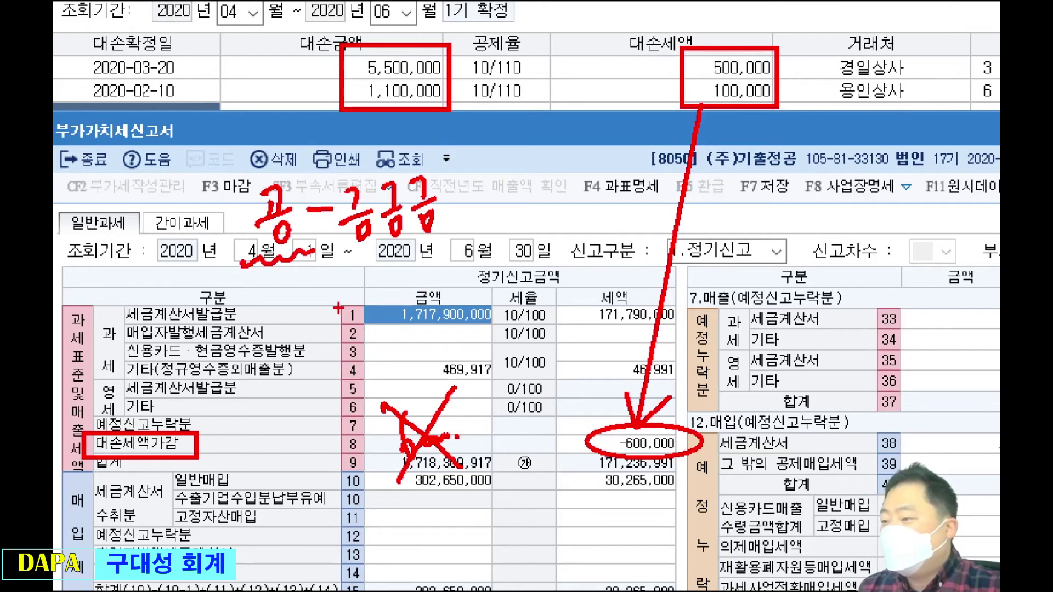
Circle the 금액 column in ink and write a circled "대" linked by a line to the handwritten 공-금금금
mouse_move(428, 278)
left_mouse_down()
mouse_move(523, 421)
mouse_move(340, 496)
mouse_move(329, 300)
mouse_move(451, 253)
left_mouse_up()
mouse_move(358, 179)
left_mouse_down()
mouse_move(366, 163)
mouse_move(450, 132)
left_mouse_up()
mouse_move(491, 111)
left_mouse_down()
mouse_move(479, 118)
mouse_move(502, 137)
left_mouse_up()
mouse_move(502, 121)
left_mouse_down()
mouse_move(511, 120)
mouse_move(518, 171)
left_mouse_up()
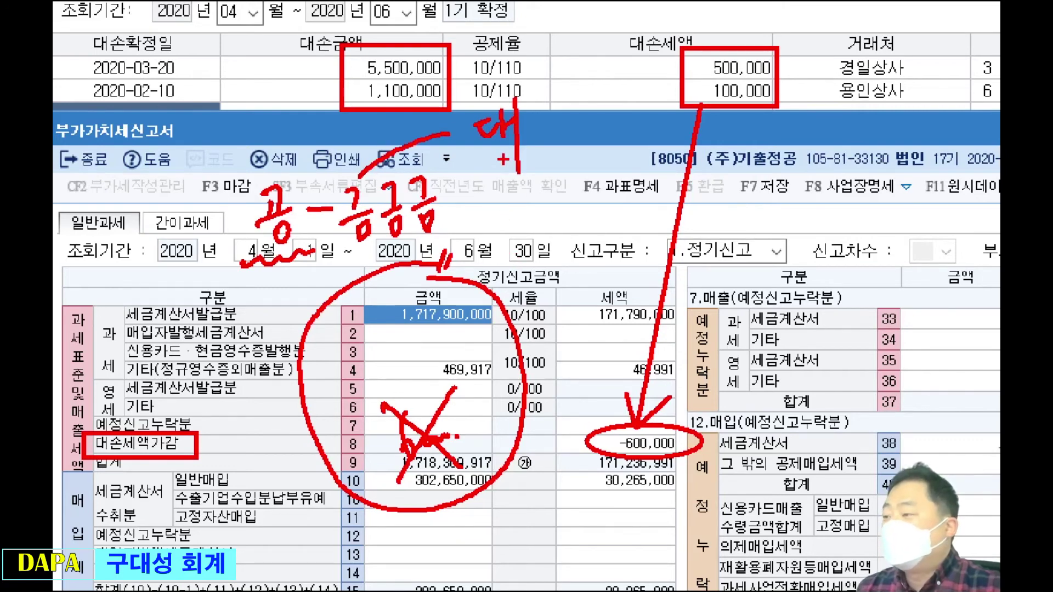
mouse_move(495, 156)
left_mouse_down()
mouse_move(481, 77)
mouse_move(500, 154)
left_mouse_up()
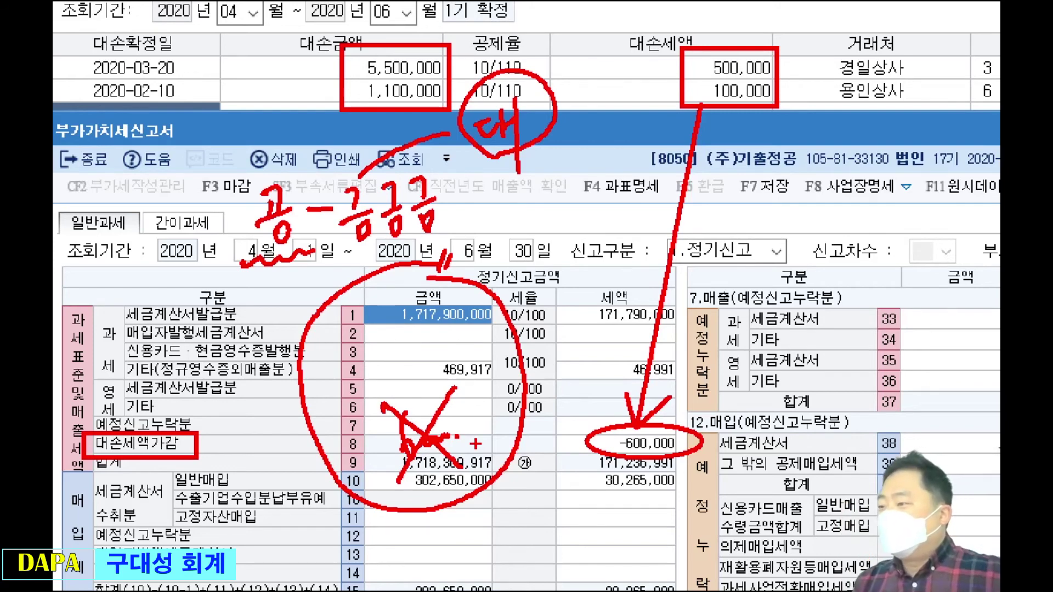
Add arrows beside the handwritten notes, re-mark the path from 대손세액 to the 대손세액가감 tax amount, and clear all ink
mouse_move(406, 239)
left_mouse_down()
mouse_move(473, 233)
mouse_move(476, 280)
left_mouse_up()
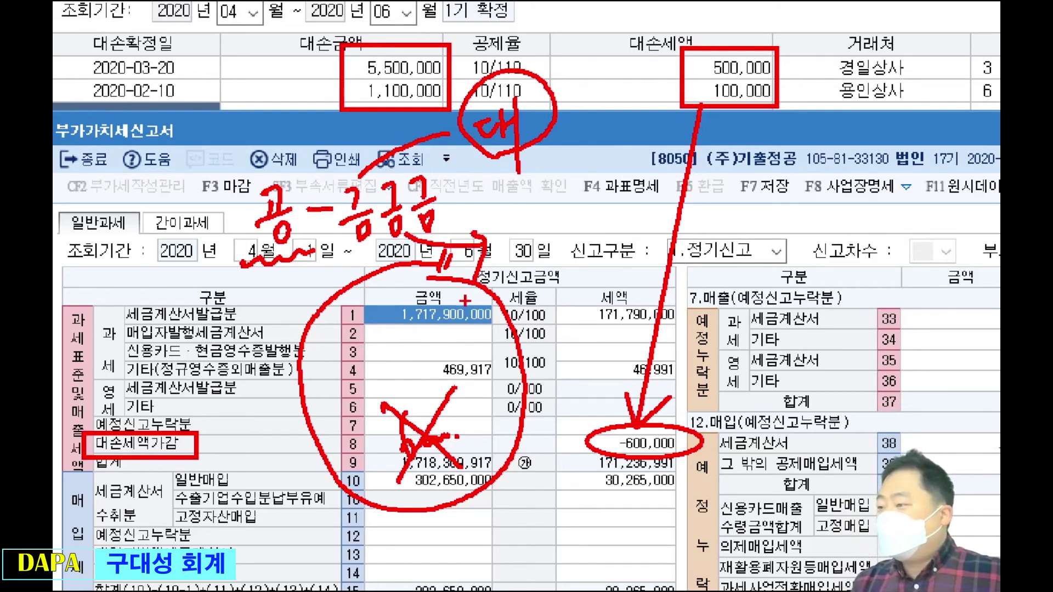
mouse_move(444, 203)
left_mouse_down()
mouse_move(527, 184)
mouse_move(514, 220)
left_mouse_up()
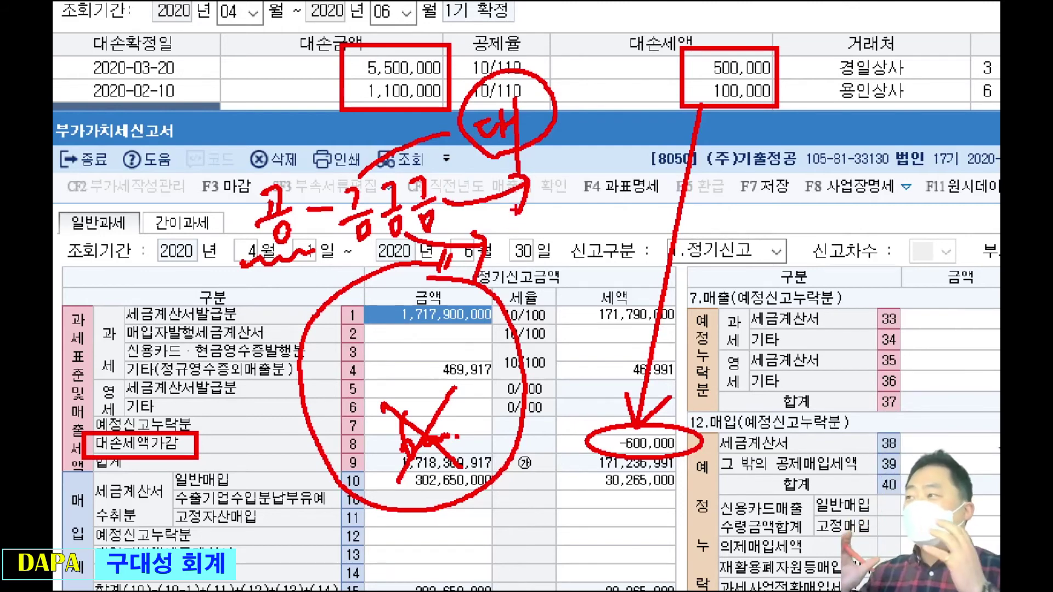
mouse_move(636, 395)
left_mouse_down()
mouse_move(581, 483)
mouse_move(710, 419)
left_mouse_up()
mouse_move(581, 461)
left_mouse_down()
mouse_move(713, 472)
mouse_move(691, 513)
left_mouse_up()
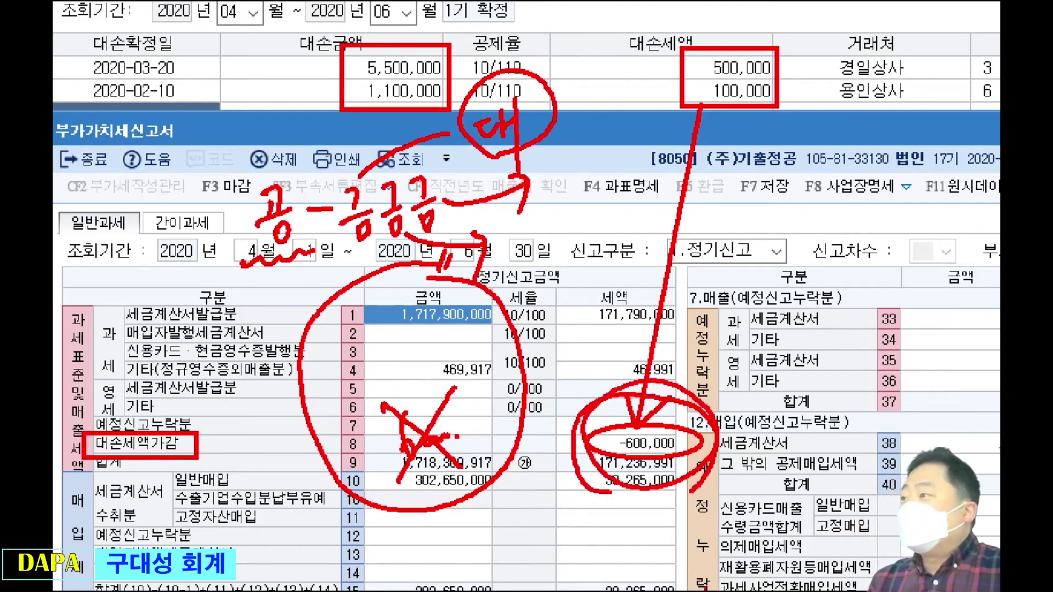
left_click_drag(735, 116, 652, 390)
left_click_drag(639, 343, 644, 379)
left_click_drag(712, 354, 663, 379)
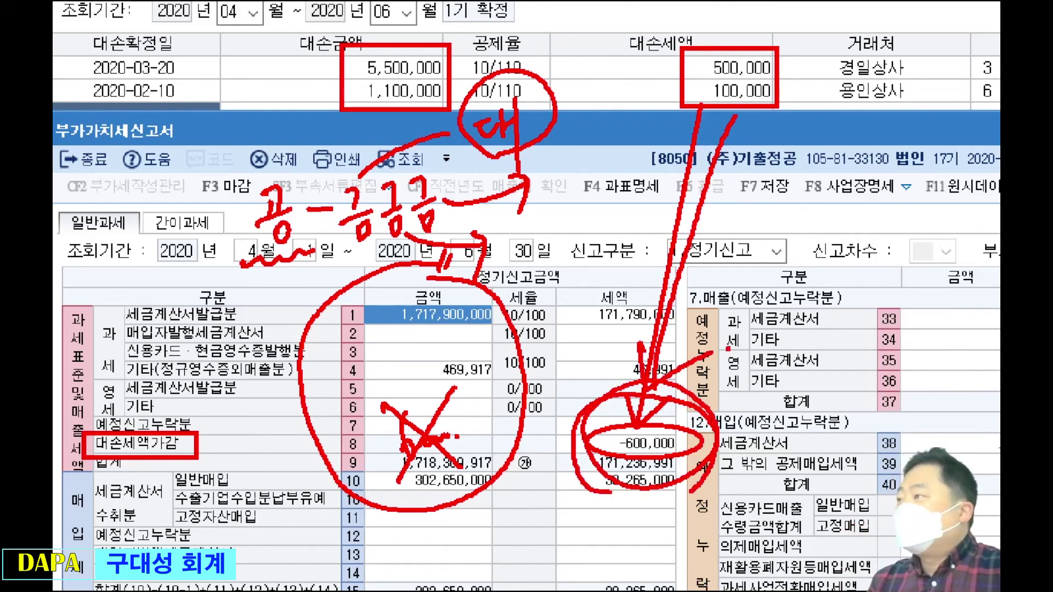
key("Escape")
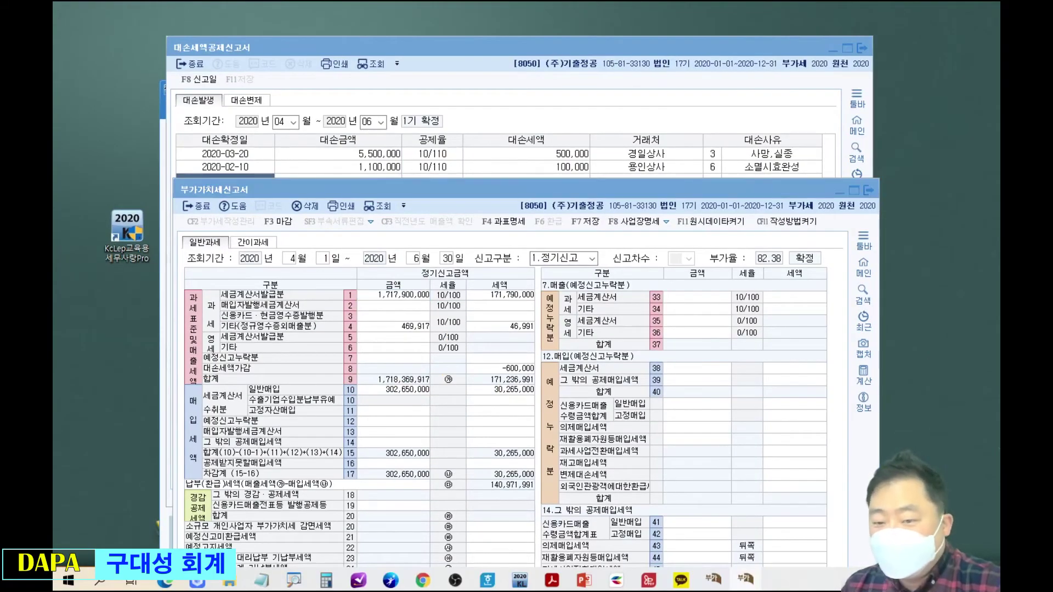
Switch to PowerPoint, show slide 9 주의사항 (입력시), and temporarily mark the point that only 세액 is entered
key("alt+Tab")
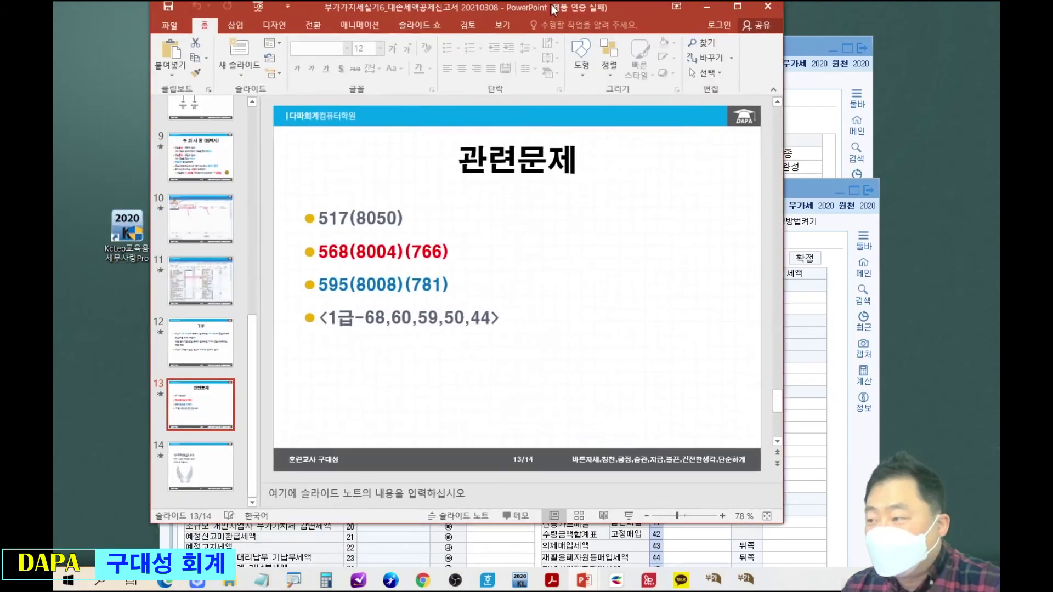
left_click(291, 184)
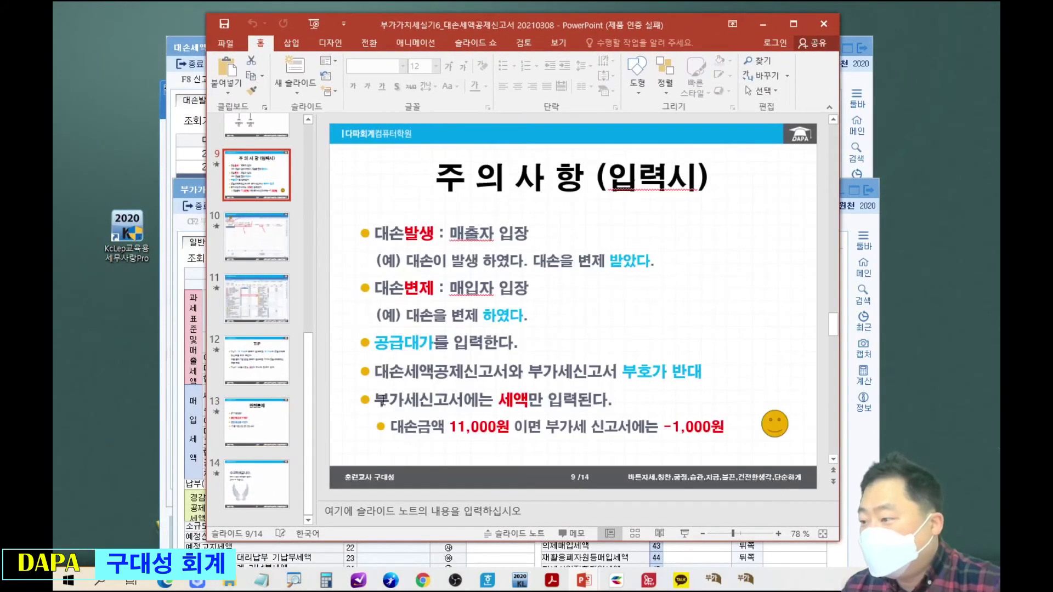
mouse_move(349, 384)
left_mouse_down()
mouse_move(459, 421)
mouse_move(672, 446)
mouse_move(742, 441)
left_mouse_up()
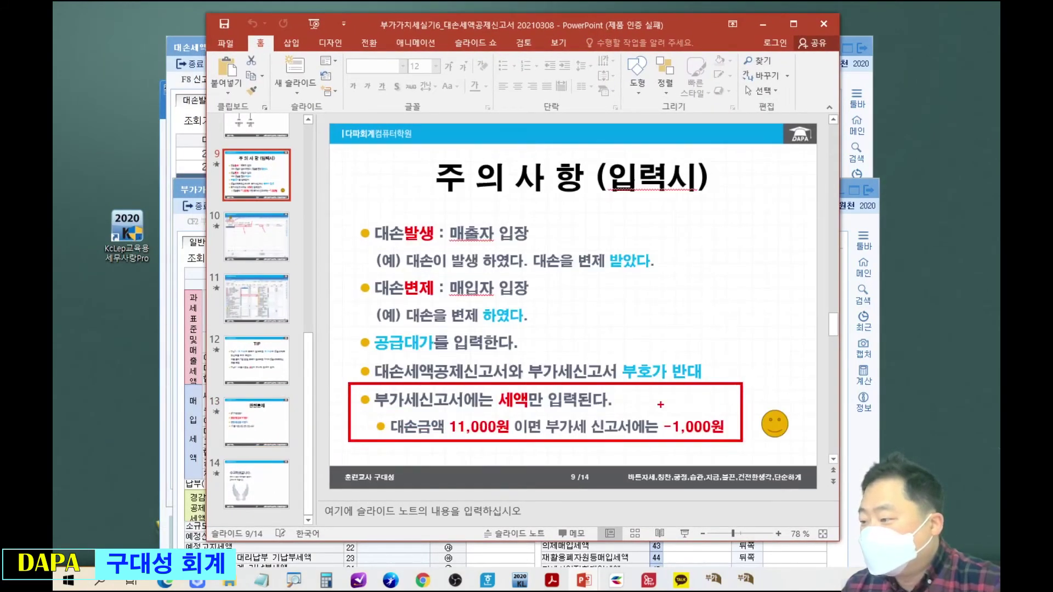
left_click_drag(522, 383, 578, 324)
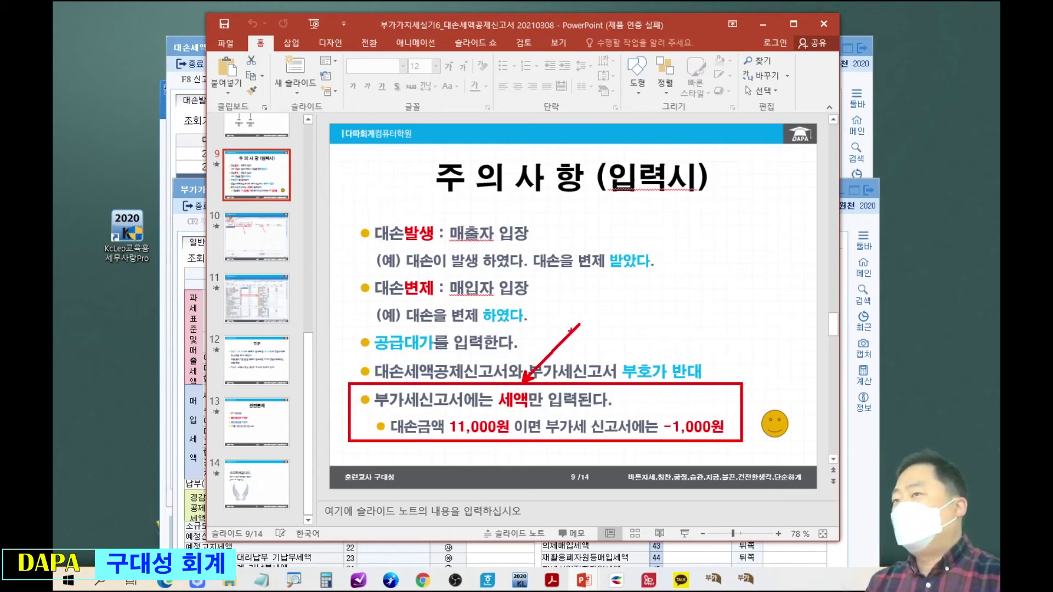
key("Escape")
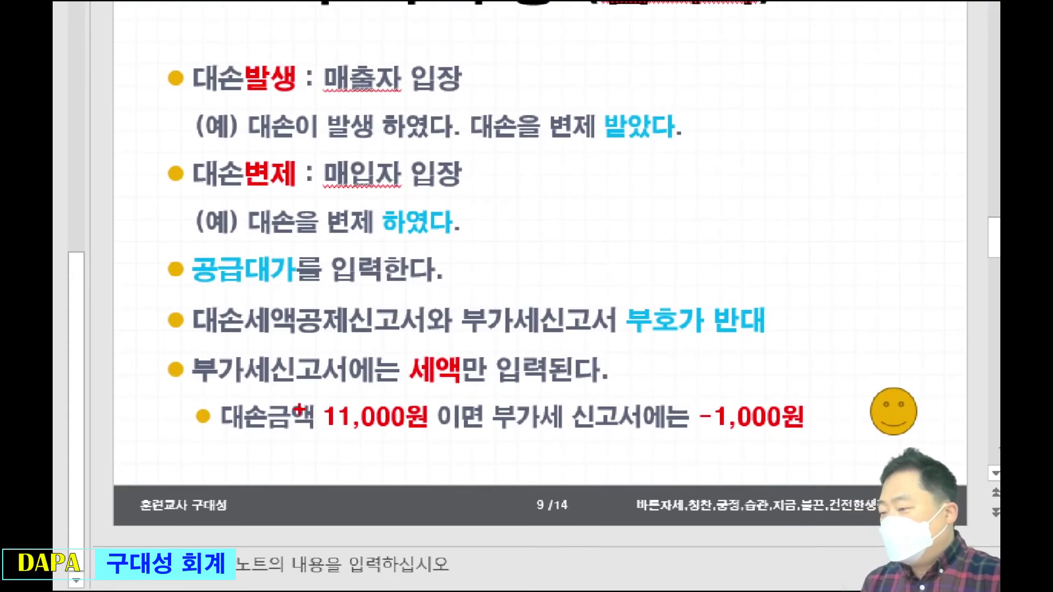
Box 세액 and -1,000원 in ink on the enlarged slide, link the underlined 대손금액 11,000원 to -1,000원, and clear the marks
left_click_drag(395, 337, 480, 396)
mouse_move(215, 437)
left_mouse_down()
mouse_move(441, 437)
mouse_move(481, 496)
mouse_move(732, 458)
mouse_move(746, 431)
mouse_move(751, 465)
left_mouse_up()
left_click_drag(680, 377, 814, 441)
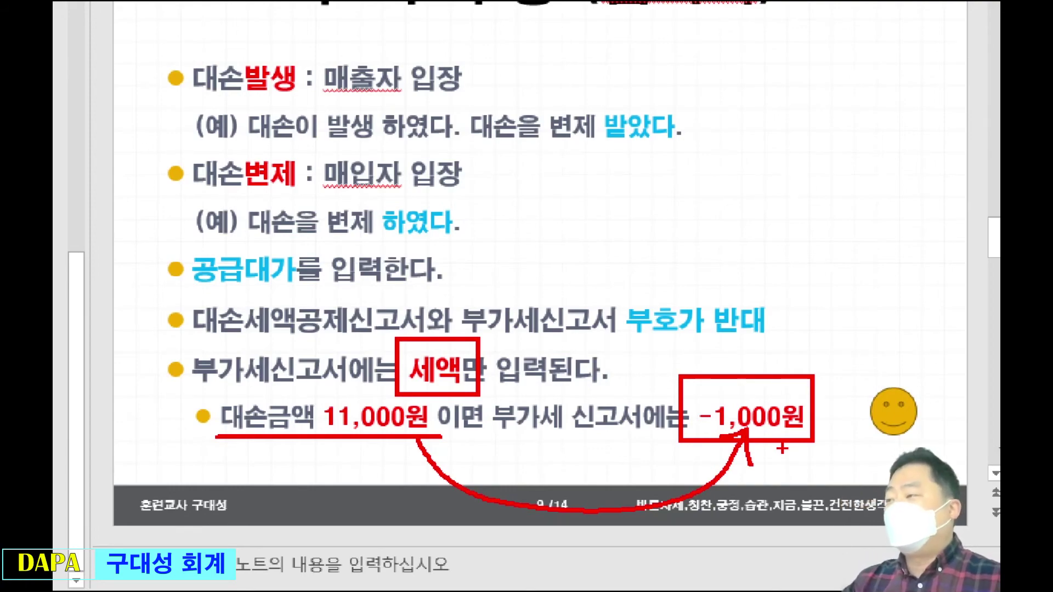
key("Escape")
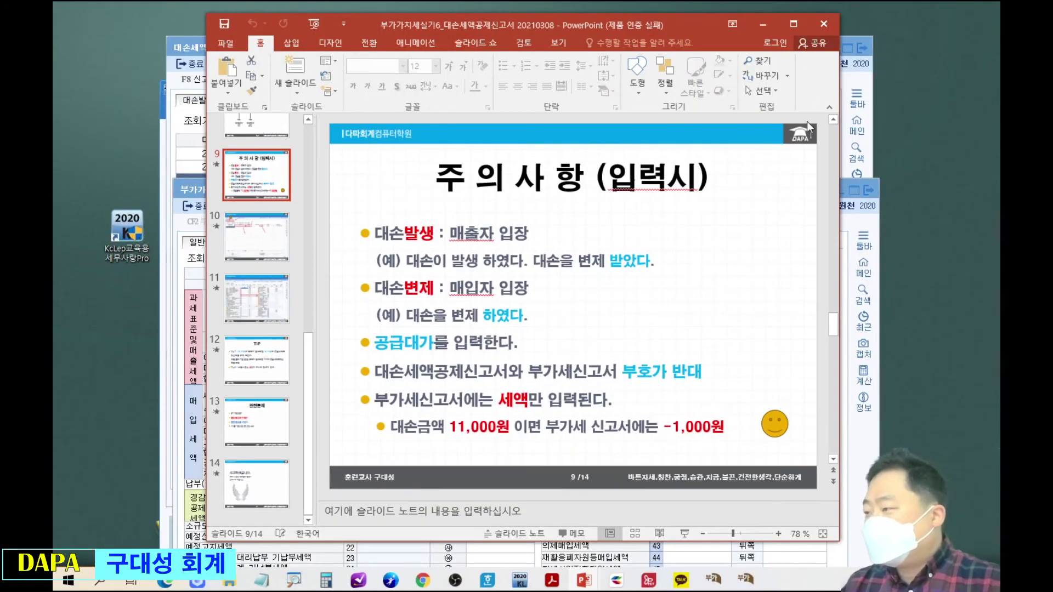
Move the PowerPoint window off the KcLep forms, link the circled 대손세액 amounts to the boxed 대손세액가감 tax amount, and clear the ink
left_click_drag(643, 27, 53, 49)
key("ctrl+2")
mouse_move(547, 144)
left_mouse_down()
mouse_move(587, 177)
mouse_move(557, 155)
left_mouse_up()
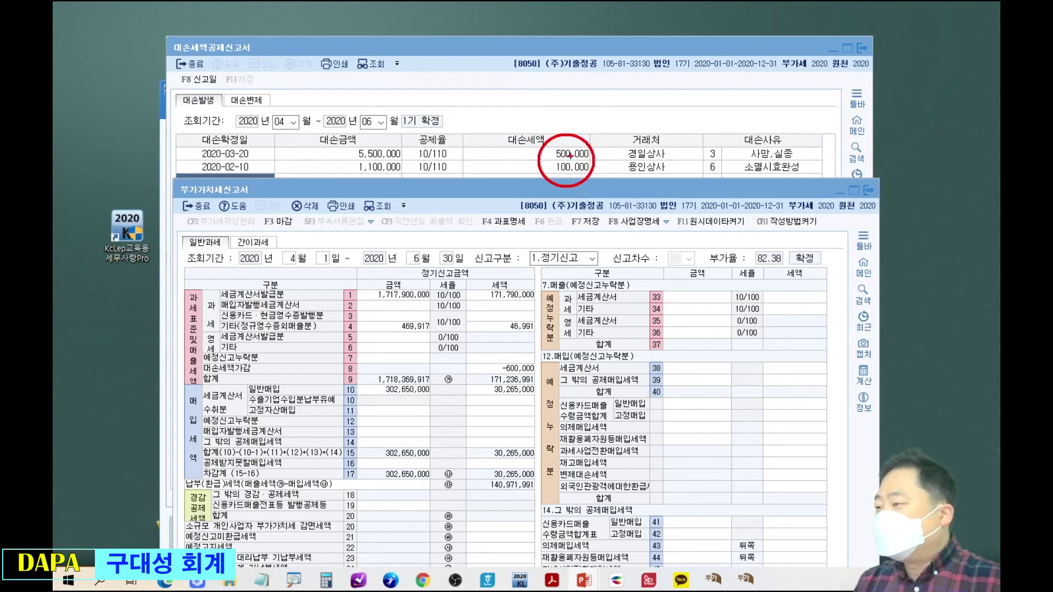
mouse_move(555, 195)
left_mouse_down()
mouse_move(500, 334)
mouse_move(521, 345)
mouse_move(543, 382)
left_mouse_up()
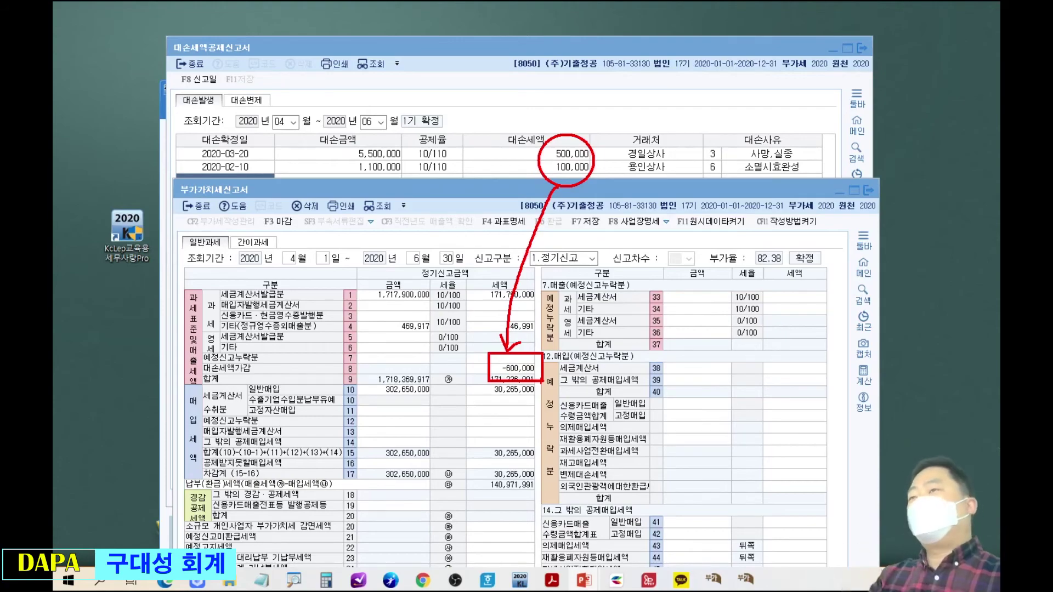
key("Escape")
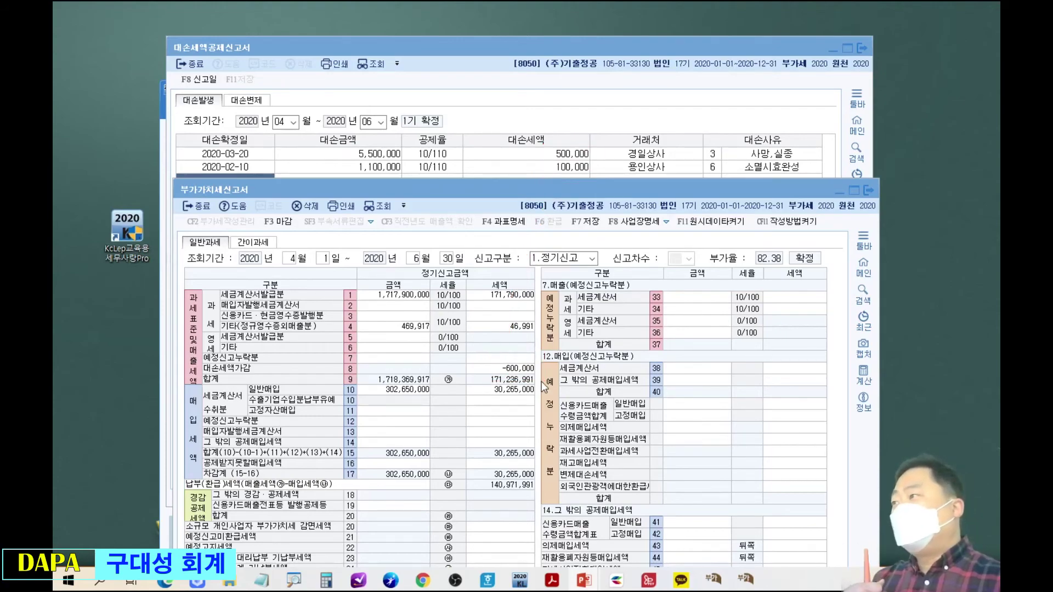
Box -600,000 in ink, write a circled 600,000 with an arrow to the 대손세액 column, and mark minus signs before both amounts
key("ctrl+1")
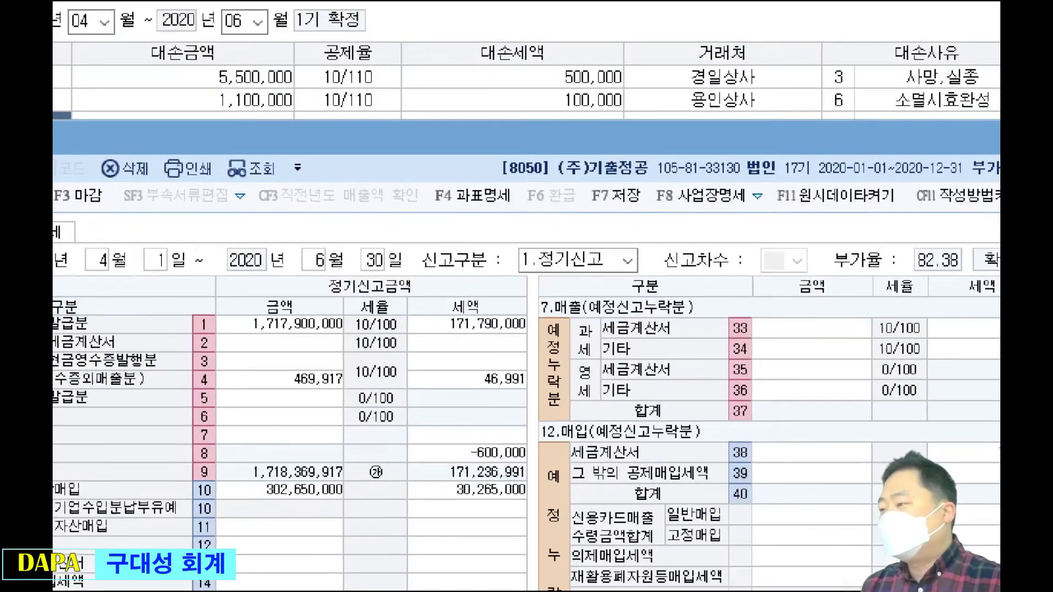
left_click(521, 270)
left_click_drag(469, 414, 558, 458)
mouse_move(560, 422)
left_mouse_down()
mouse_move(630, 404)
mouse_move(615, 430)
left_mouse_up()
mouse_move(712, 361)
left_mouse_down()
mouse_move(696, 398)
mouse_move(820, 392)
mouse_move(806, 387)
left_mouse_up()
mouse_move(768, 325)
left_mouse_down()
mouse_move(790, 441)
mouse_move(778, 328)
mouse_move(710, 281)
mouse_move(615, 105)
mouse_move(609, 112)
mouse_move(657, 142)
left_mouse_up()
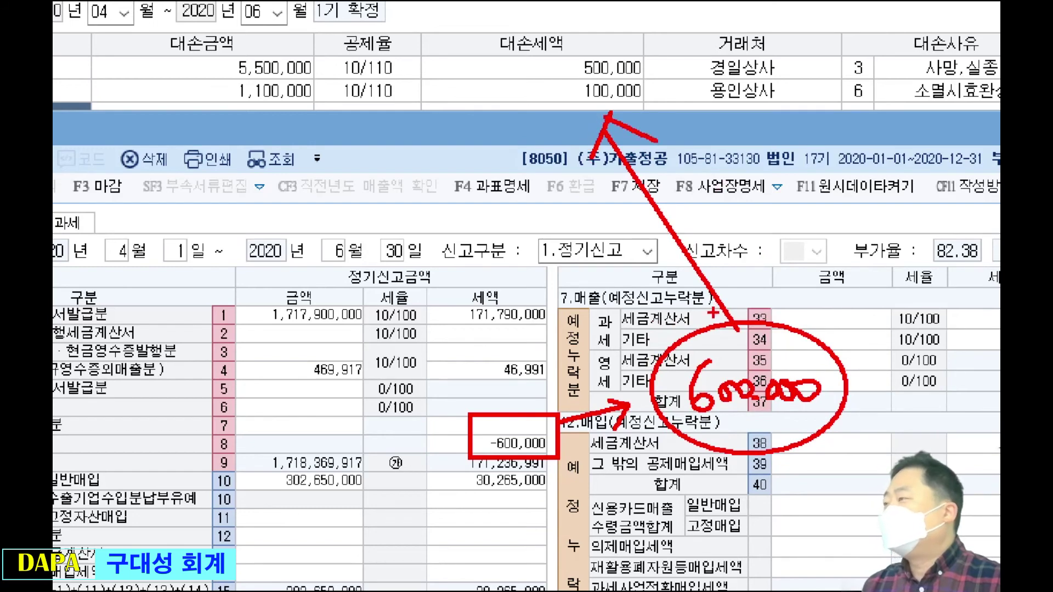
mouse_move(555, 67)
left_mouse_down()
mouse_move(575, 67)
mouse_move(575, 93)
left_mouse_up()
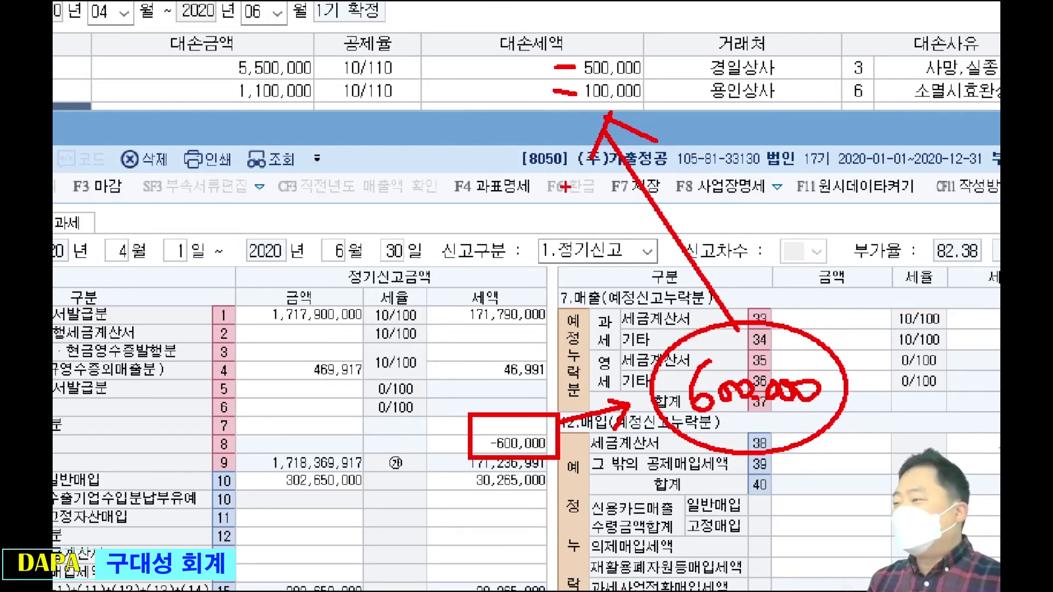
left_click_drag(385, 229, 880, 518)
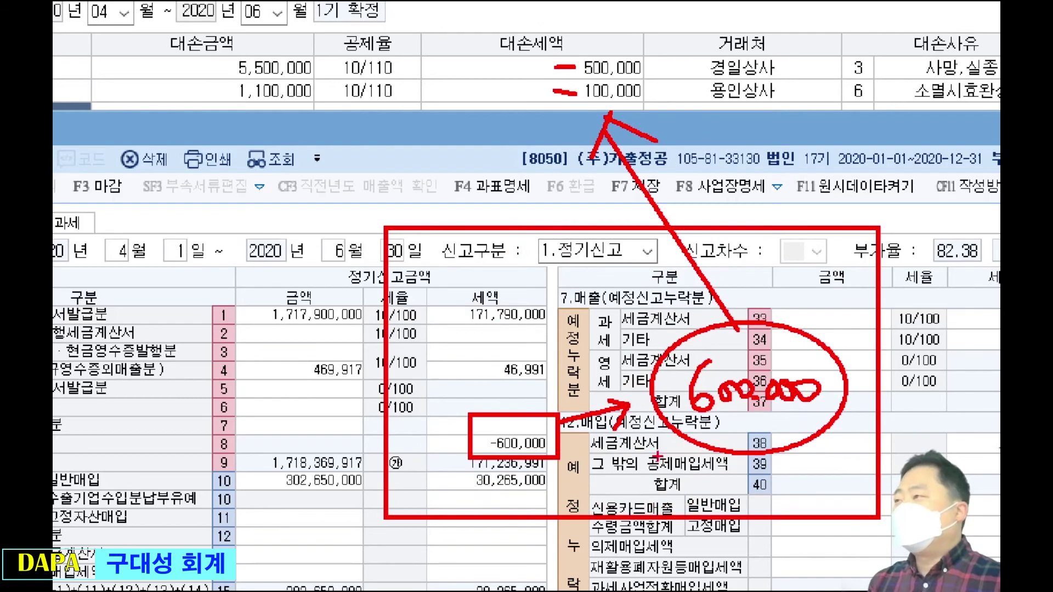
Add more ink strokes around the 대손세액 column and clear all the marks
mouse_move(527, 1)
left_mouse_down()
mouse_move(484, 44)
mouse_move(560, 38)
left_mouse_up()
left_click_drag(636, 8, 581, 83)
left_click_drag(592, 23, 649, 108)
key("e")
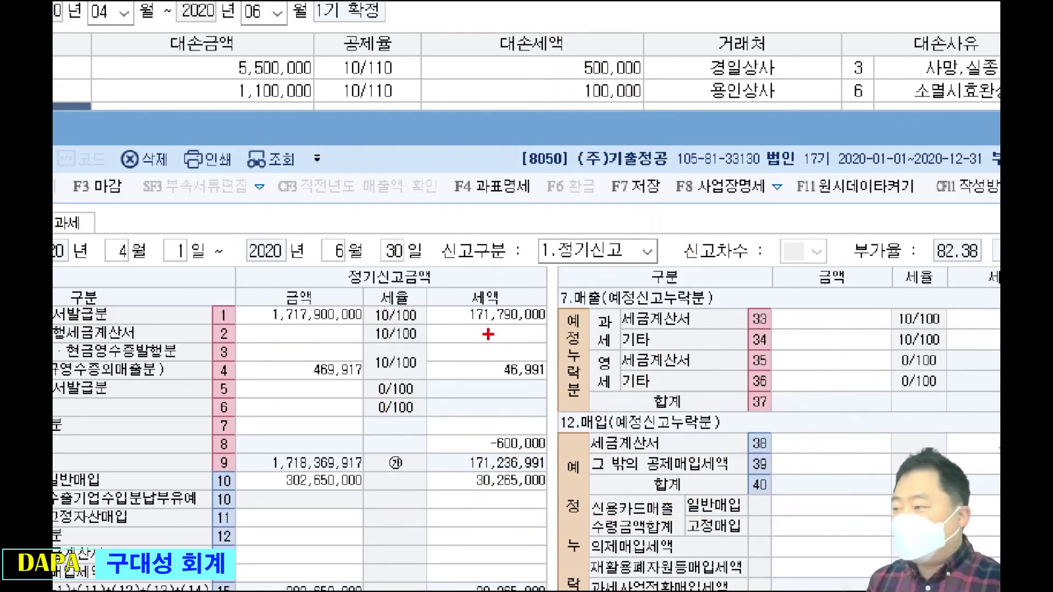
Box the 대손세액가감 amount -600,000 in ink and draw a circled minus and a circled plus on either side of it
left_click_drag(473, 428, 558, 456)
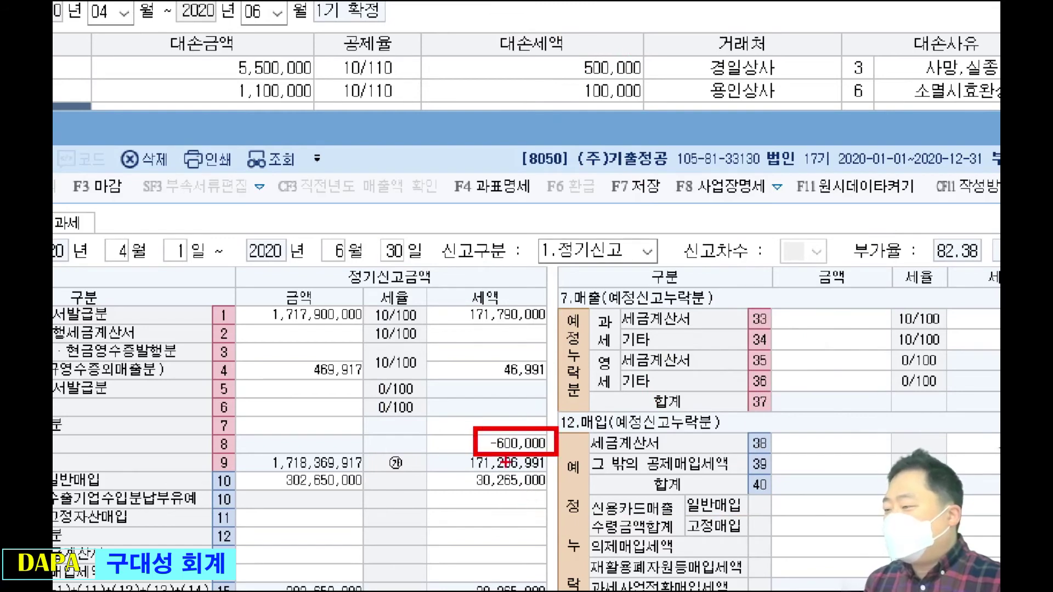
mouse_move(398, 426)
left_mouse_down()
mouse_move(445, 433)
mouse_move(397, 409)
left_mouse_up()
mouse_move(586, 425)
left_mouse_down()
mouse_move(627, 424)
mouse_move(607, 454)
left_mouse_up()
left_click_drag(582, 401, 644, 454)
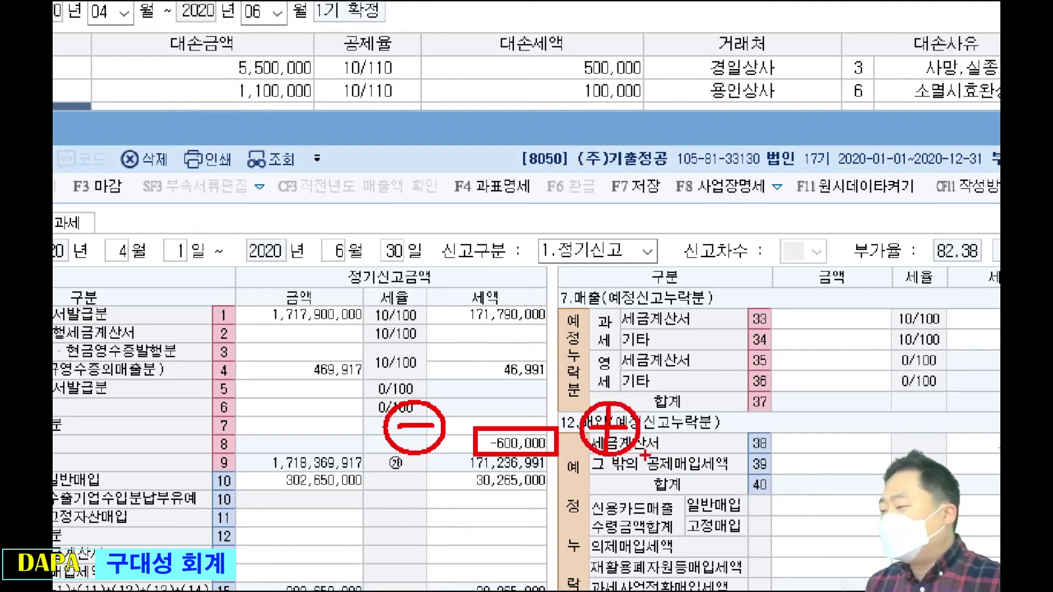
Draw arrows from the circled minus and plus up to the 대손세액 column and circle the amounts 500,000 and 100,000
mouse_move(423, 382)
left_mouse_down()
mouse_move(565, 145)
mouse_move(559, 197)
left_mouse_up()
left_click_drag(622, 384, 619, 134)
left_click_drag(589, 176, 619, 131)
left_click_drag(619, 130, 667, 178)
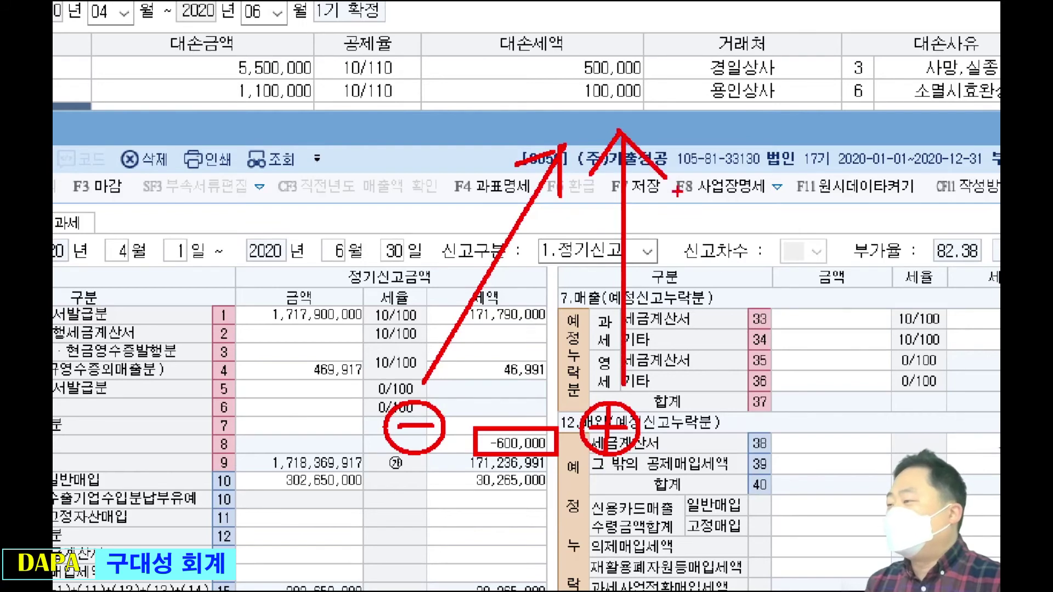
mouse_move(594, 115)
left_mouse_down()
mouse_move(625, 115)
mouse_move(688, 61)
mouse_move(620, 132)
left_mouse_up()
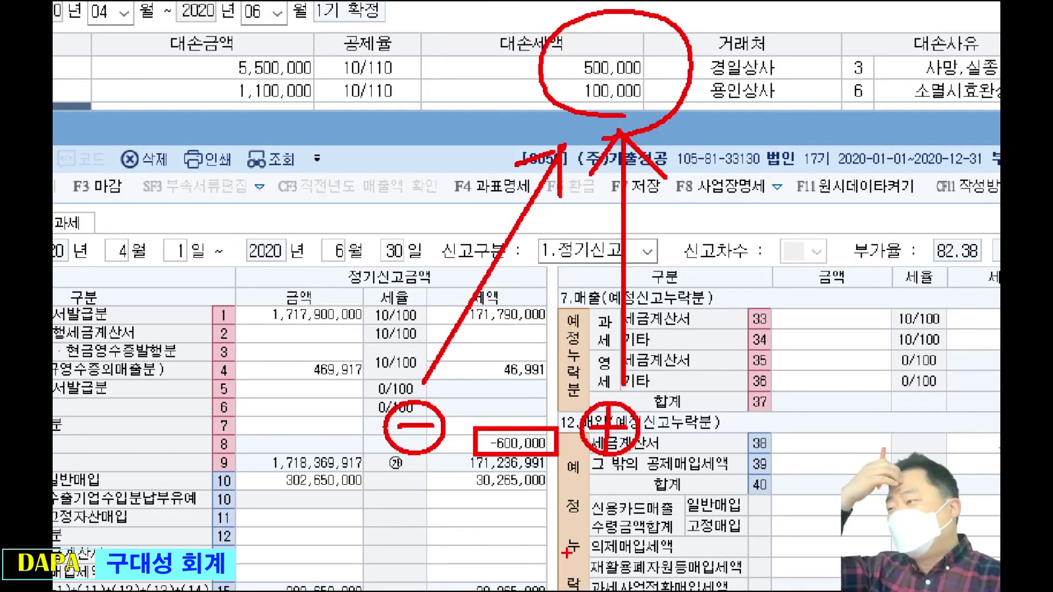
Add check marks beside the circled minus and plus, mark the circled 대손세액 amounts, and clear the ink
mouse_move(353, 383)
left_mouse_down()
mouse_move(359, 422)
mouse_move(405, 377)
left_mouse_up()
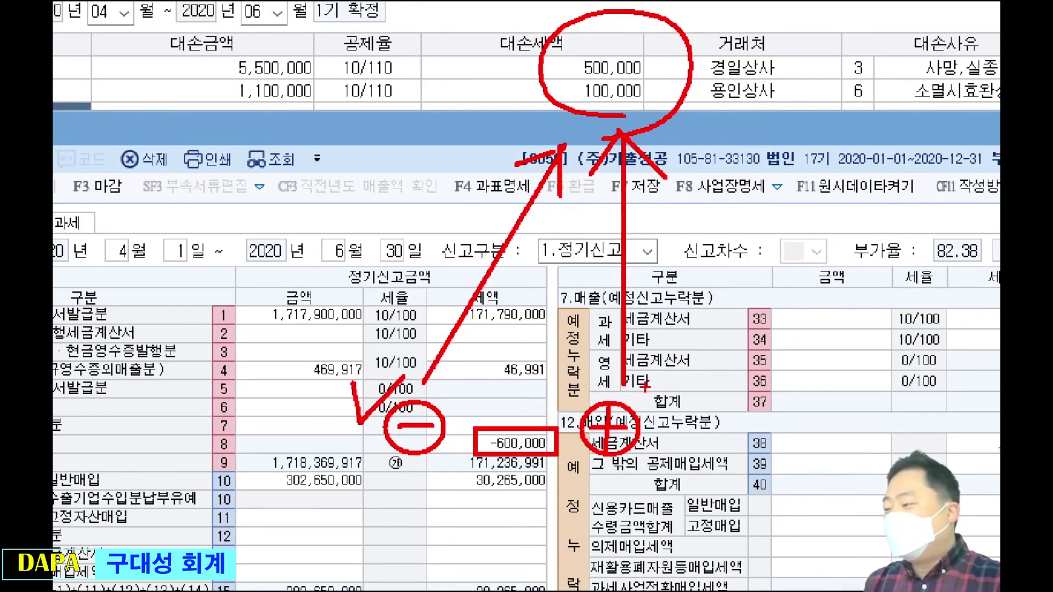
left_click_drag(644, 383, 697, 376)
left_click_drag(568, 59, 565, 86)
key("Escape")
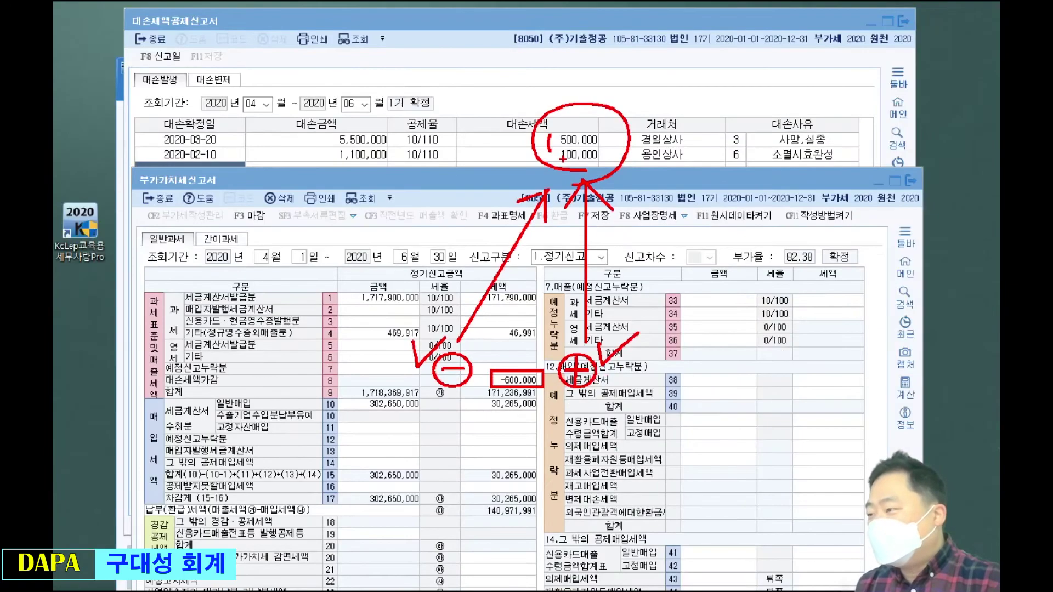
Box the two 대손세액 amounts and the -600,000 대손세액가감 tax amount in ink, and clear the boxes
left_click_drag(538, 136, 605, 182)
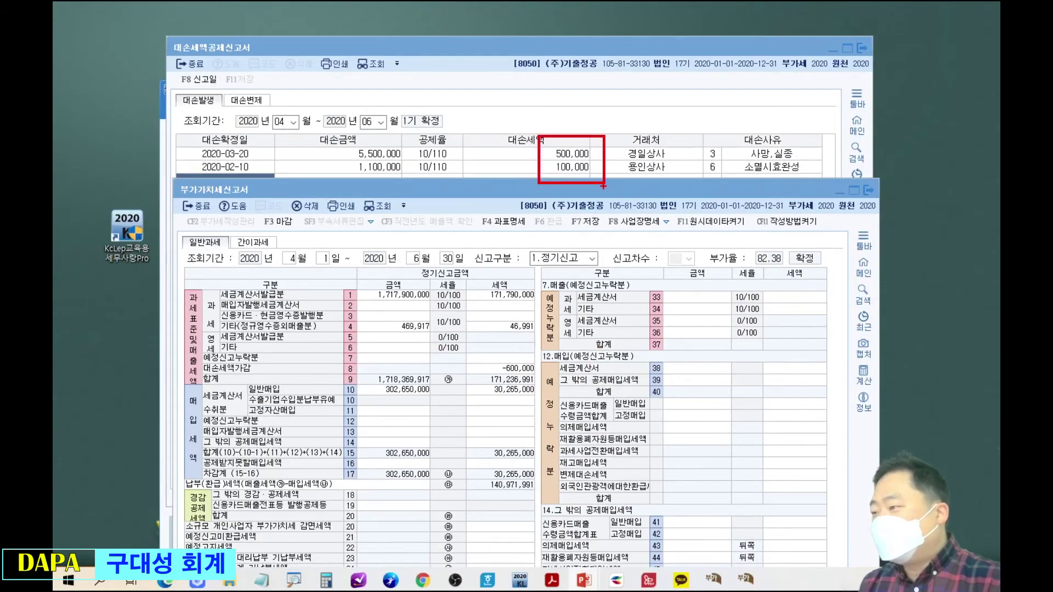
left_click_drag(485, 350, 548, 378)
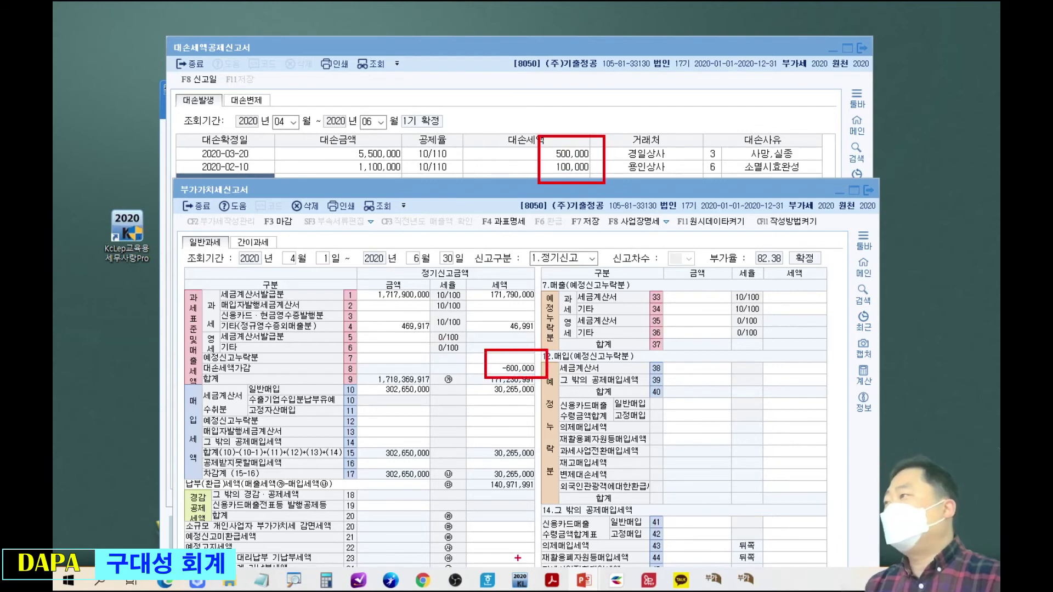
key("Escape")
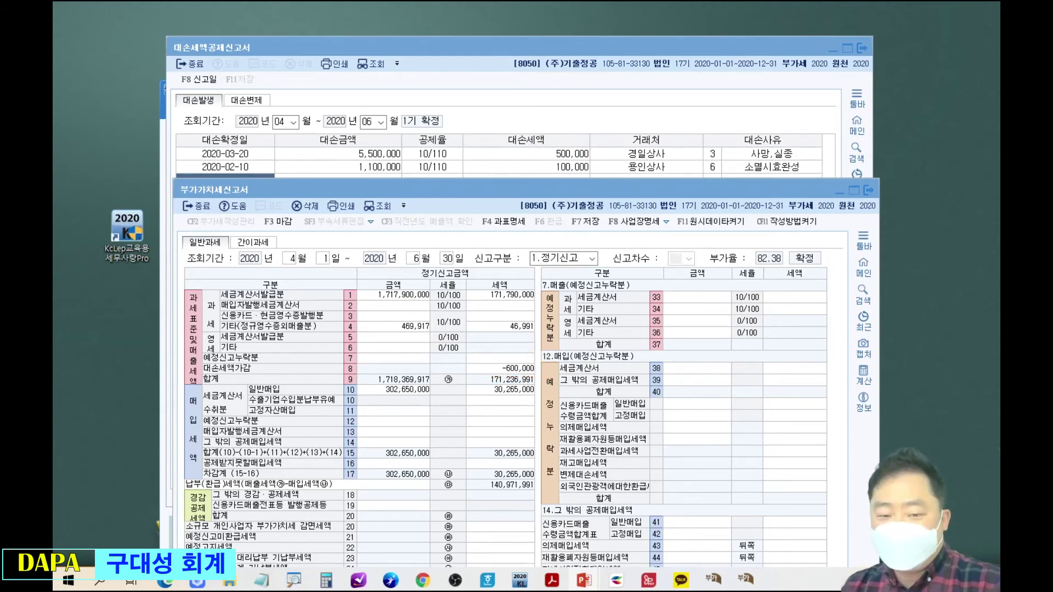
key("alt+Tab")
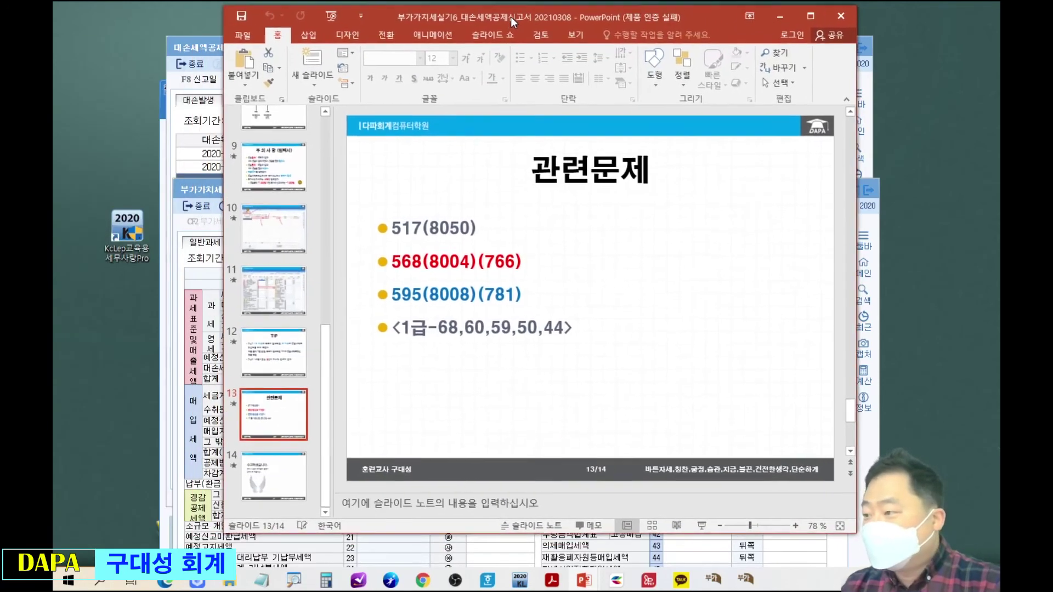
left_click_drag(358, 272, 542, 314)
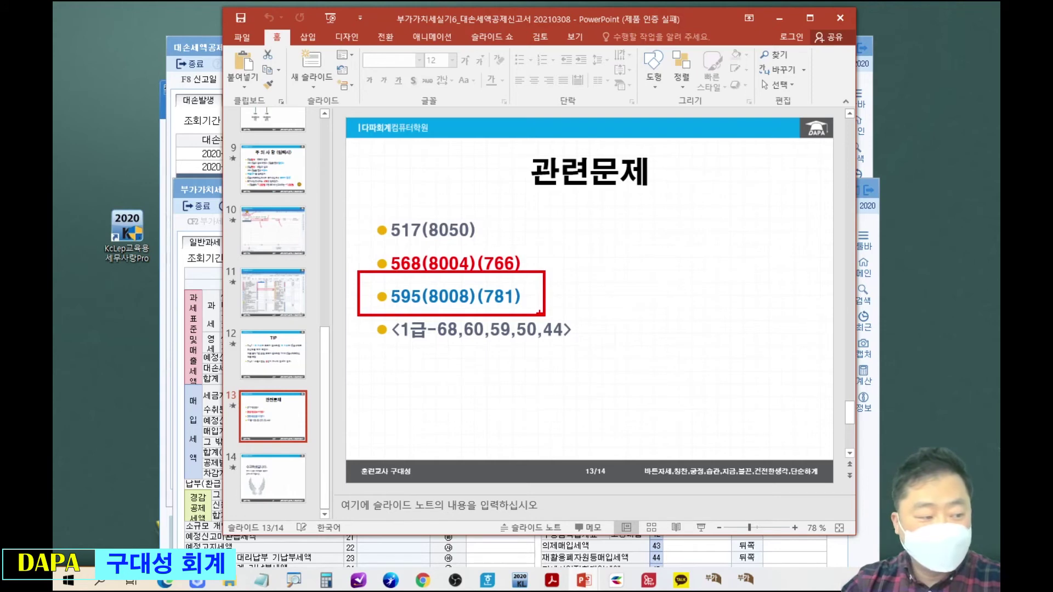
key("alt+Tab")
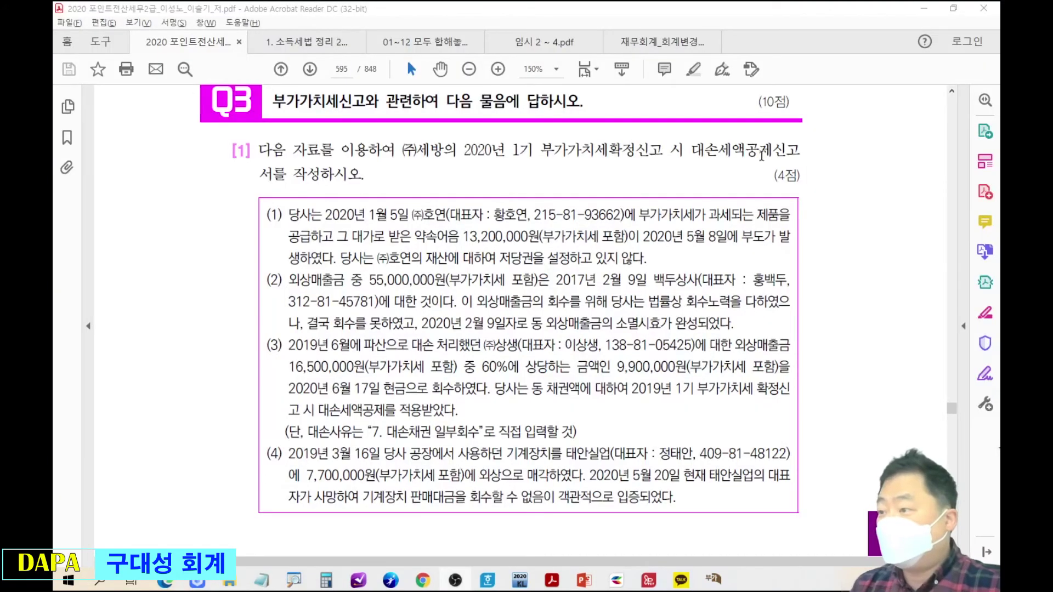
Circle page number 595 and item (1), underline 2020년 1기 부가가치세확정신고, and write 4~6 (1~6) beneath it
mouse_move(344, 53)
left_mouse_down()
mouse_move(321, 71)
mouse_move(355, 89)
left_mouse_up()
mouse_move(283, 199)
left_mouse_down()
mouse_move(261, 215)
mouse_move(286, 204)
left_mouse_up()
left_click_drag(454, 161, 651, 161)
mouse_move(567, 165)
left_mouse_down()
mouse_move(561, 175)
mouse_move(582, 173)
mouse_move(570, 185)
mouse_move(601, 170)
mouse_move(639, 183)
mouse_move(682, 168)
mouse_move(705, 182)
left_mouse_up()
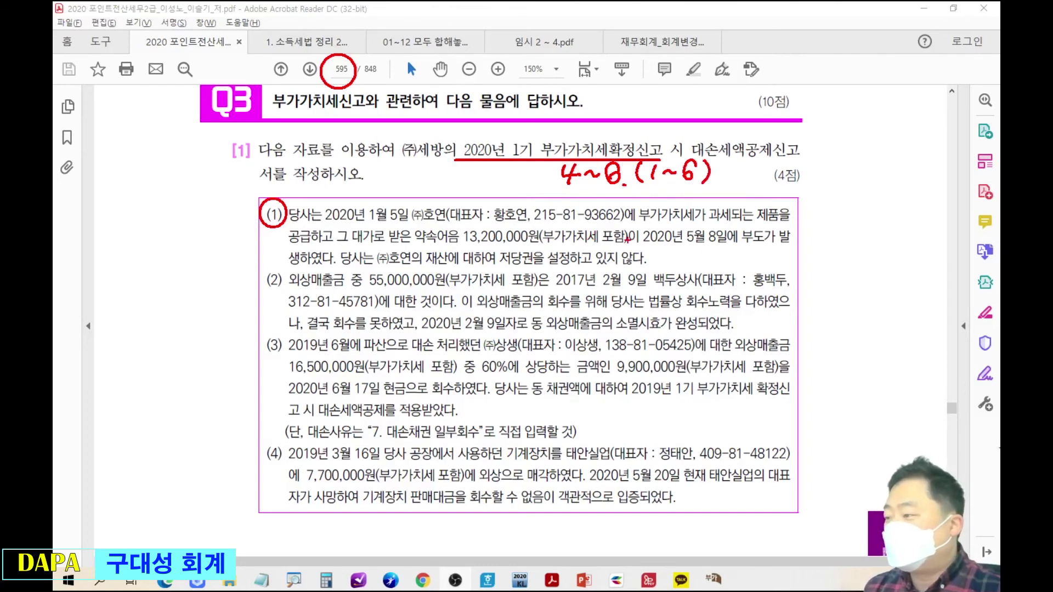
Underline the 2020년 5월 8일 부도 and 저당권 phrases in item (1), note 1기 with an arrow, and mark an X
left_click_drag(631, 247, 798, 243)
left_click_drag(280, 268, 341, 266)
left_click_drag(751, 224, 859, 192)
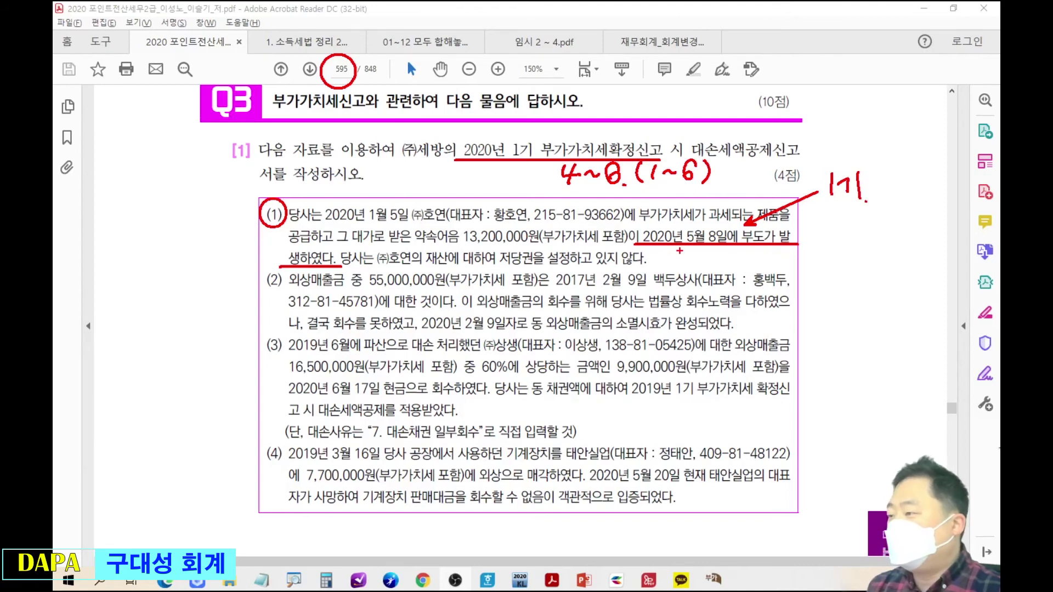
mouse_move(680, 247)
left_mouse_down()
mouse_move(667, 262)
mouse_move(680, 265)
left_mouse_up()
left_click_drag(490, 268, 650, 267)
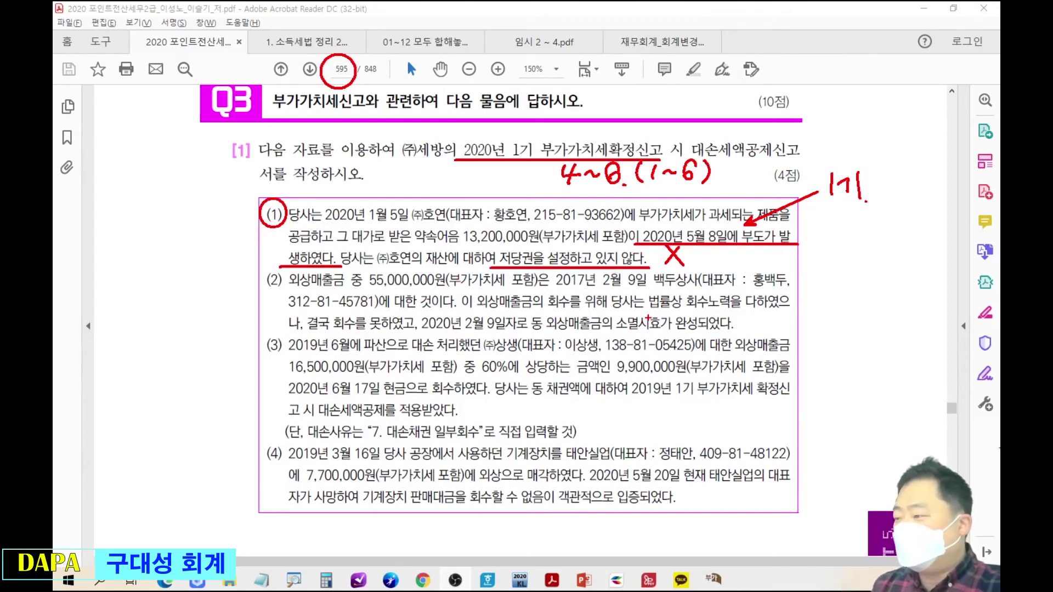
In item (2), underline 소멸시효가 완성, circle 2017년 and 2020년, link them with an arrow noted 3년, and mark an O
left_click_drag(614, 331, 696, 331)
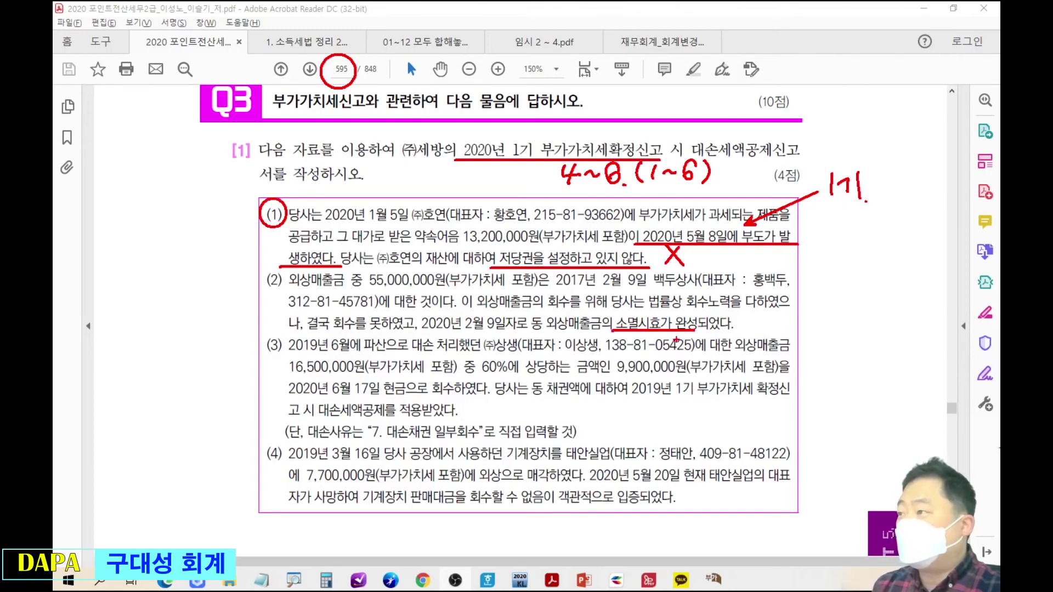
mouse_move(552, 277)
left_mouse_down()
mouse_move(575, 262)
mouse_move(561, 267)
left_mouse_up()
mouse_move(414, 316)
left_mouse_down()
mouse_move(420, 329)
mouse_move(467, 328)
left_mouse_up()
mouse_move(546, 286)
left_mouse_down()
mouse_move(507, 284)
mouse_move(465, 301)
mouse_move(500, 312)
mouse_move(524, 304)
mouse_move(525, 314)
left_mouse_up()
left_click_drag(524, 314, 539, 310)
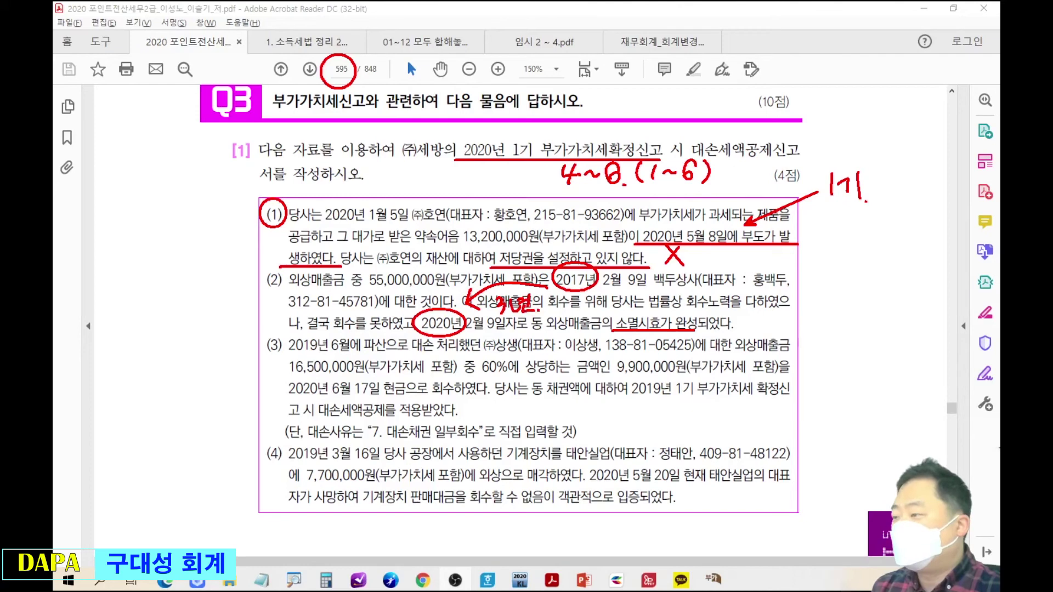
mouse_move(752, 310)
left_mouse_down()
mouse_move(765, 329)
mouse_move(749, 311)
left_mouse_up()
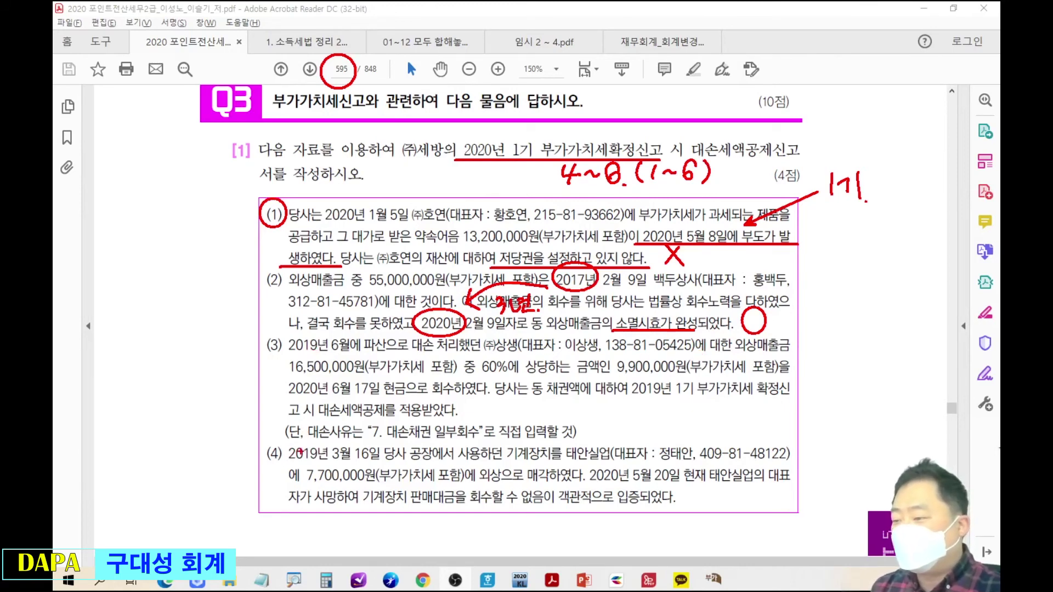
In item (4), underline 기계장치를 태안실업 and the phrase on unrecoverable sale proceeds after death, and mark an O
left_click_drag(505, 462, 598, 461)
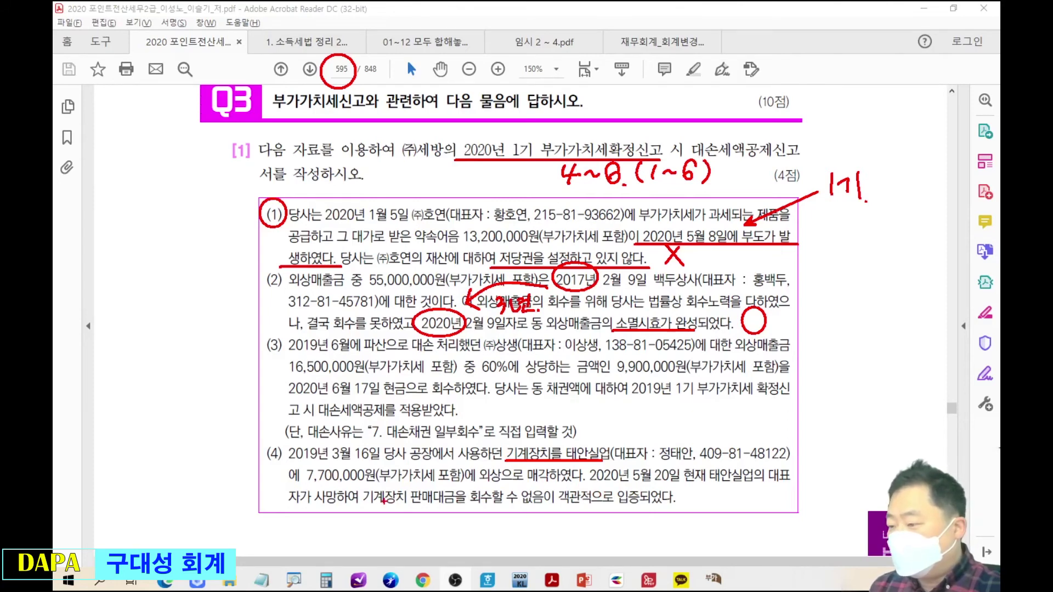
mouse_move(313, 504)
left_mouse_down()
mouse_move(633, 505)
mouse_move(636, 516)
left_mouse_up()
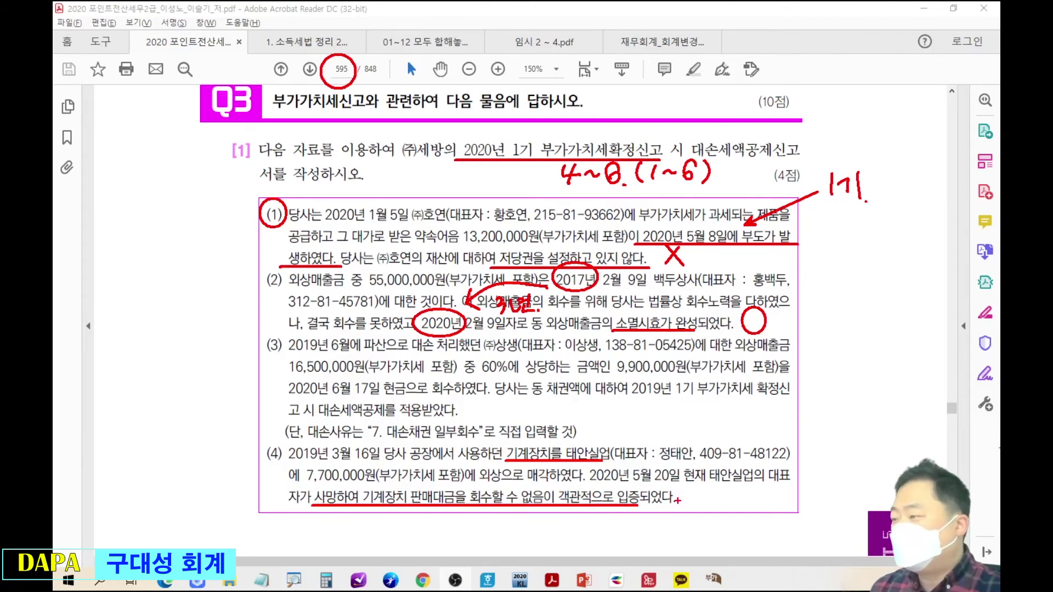
mouse_move(685, 492)
left_mouse_down()
mouse_move(703, 510)
mouse_move(687, 494)
left_mouse_up()
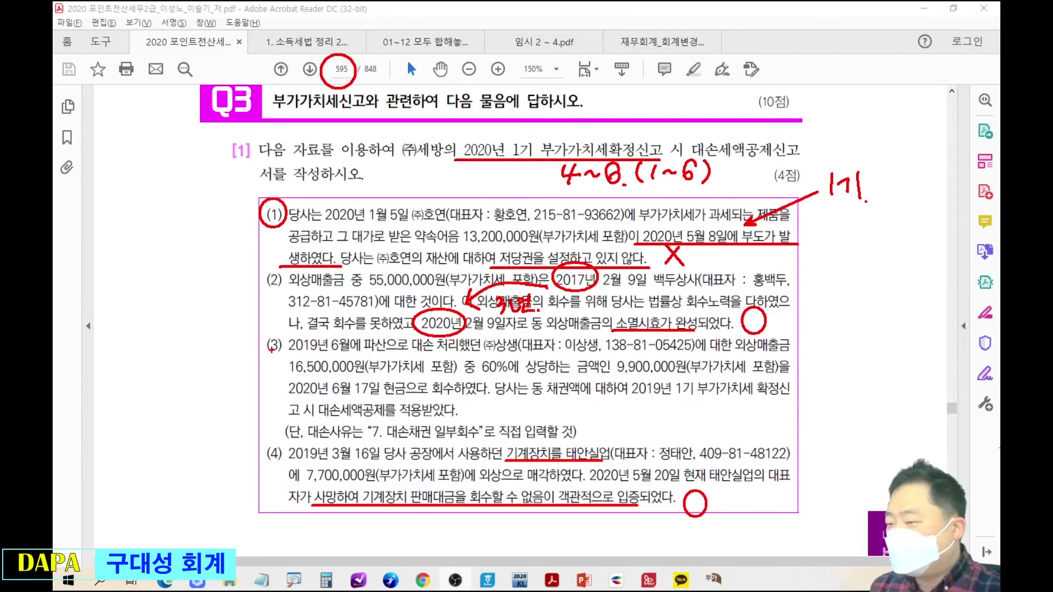
Check item (3), write 회수(-) ⇄ 부(+), circle 60%, underline 9,900,000원, and clear all ink from the page
left_click_drag(244, 336, 259, 335)
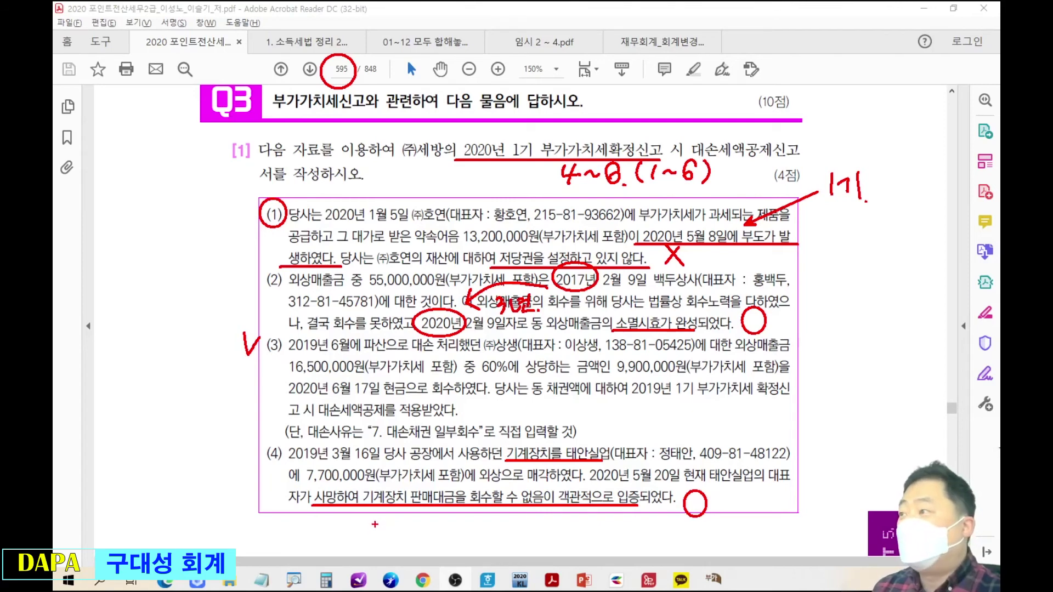
mouse_move(616, 400)
left_mouse_down()
mouse_move(660, 424)
mouse_move(739, 412)
mouse_move(742, 428)
left_mouse_up()
mouse_move(759, 401)
left_mouse_down()
mouse_move(751, 425)
mouse_move(773, 412)
left_mouse_up()
mouse_move(769, 405)
left_mouse_down()
mouse_move(775, 426)
mouse_move(694, 417)
mouse_move(695, 432)
left_mouse_up()
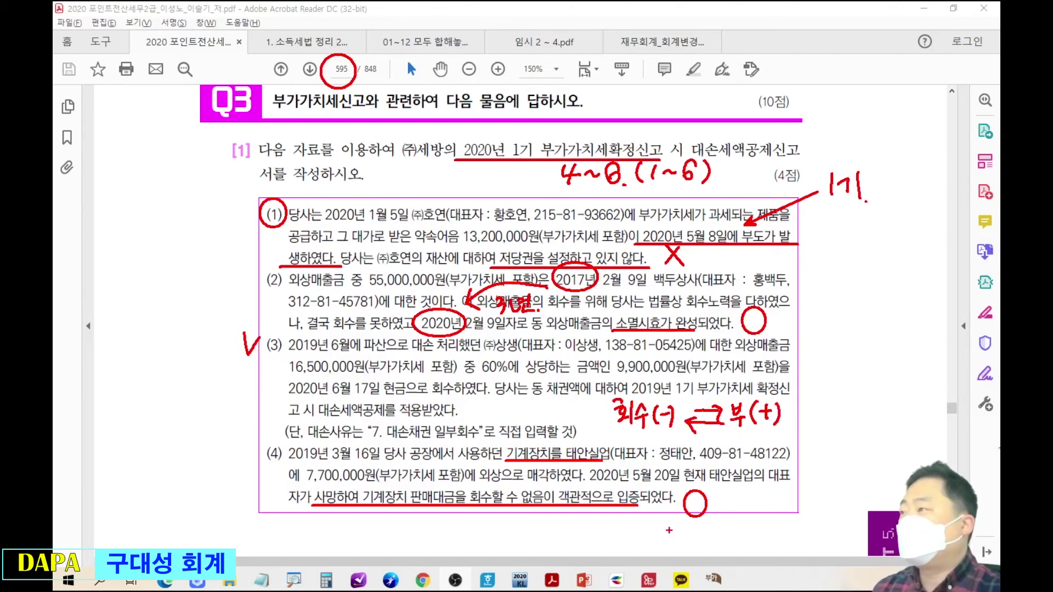
mouse_move(483, 355)
left_mouse_down()
mouse_move(470, 363)
mouse_move(508, 380)
mouse_move(483, 354)
left_mouse_up()
left_click_drag(617, 377, 690, 377)
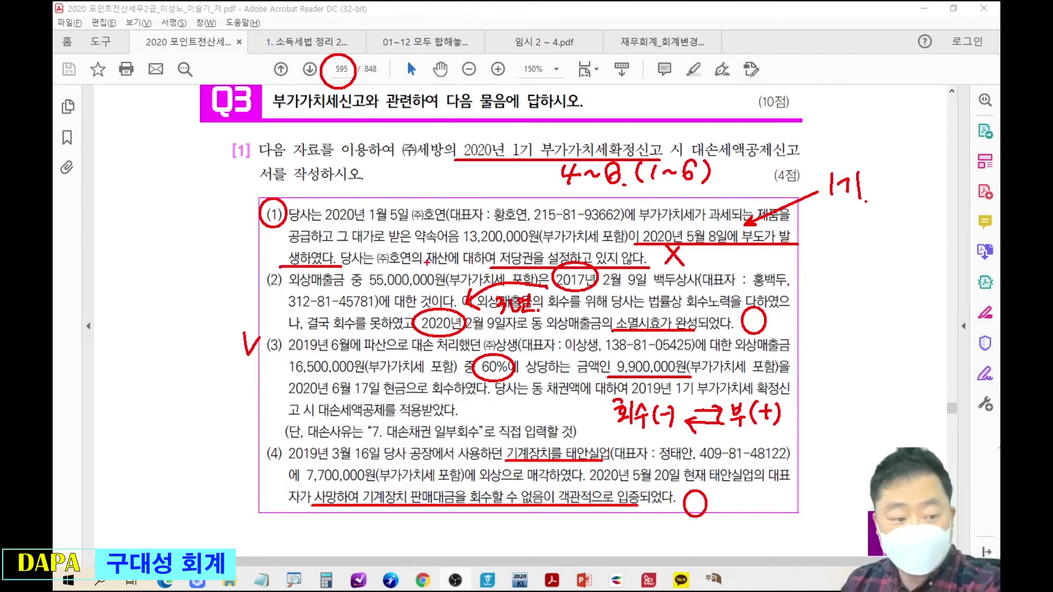
key("Escape")
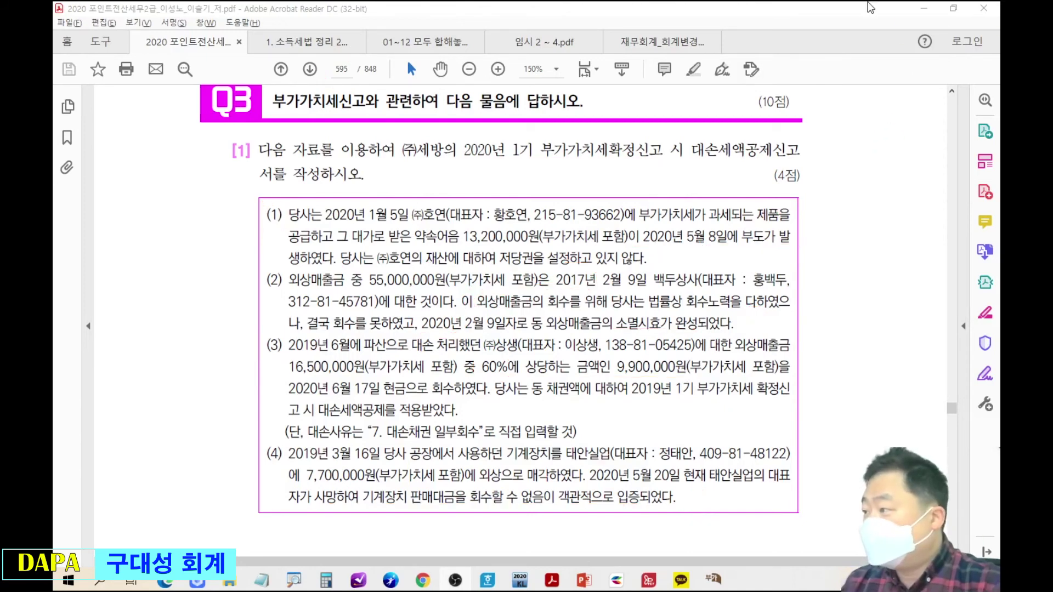
Switch to the company 8008 대손세액공제신고서 in KcLep, move its window up, and set the 조회기간 to 2020년 04월 ~ 06월
key("ctrl+super+Left")
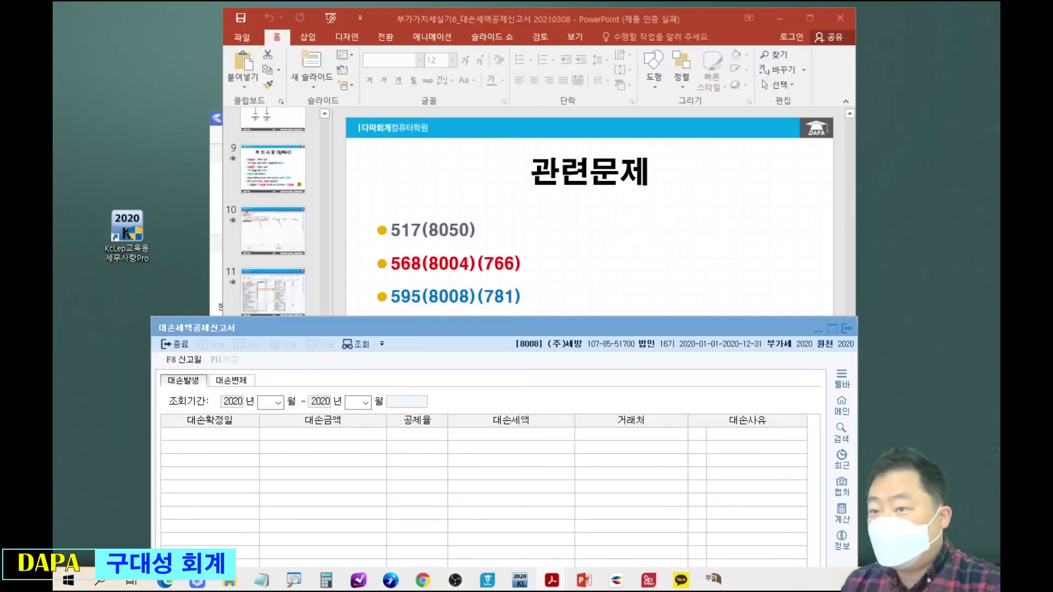
left_click_drag(371, 322, 364, 65)
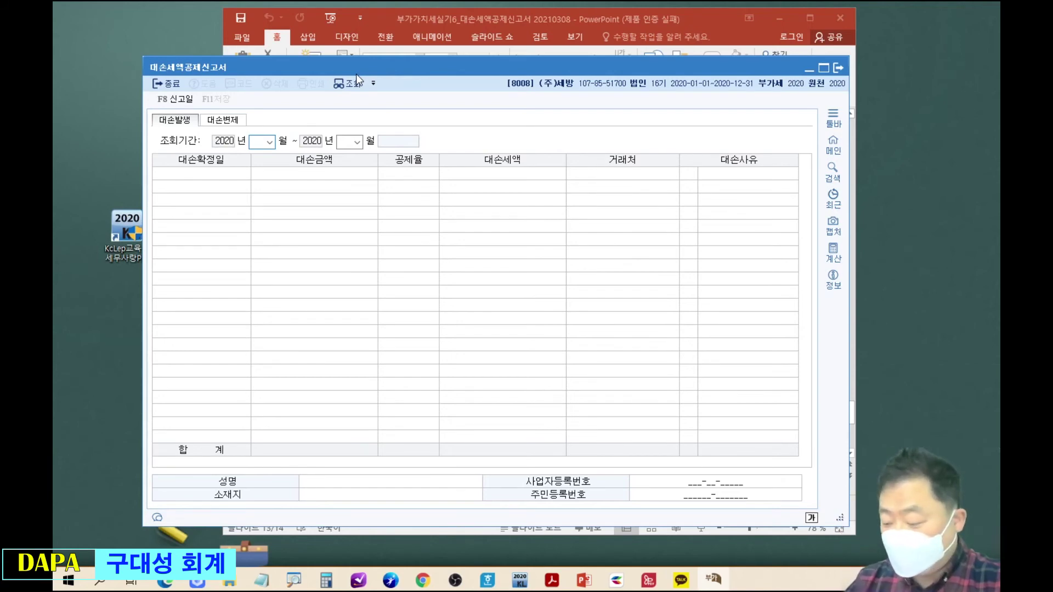
type("0406")
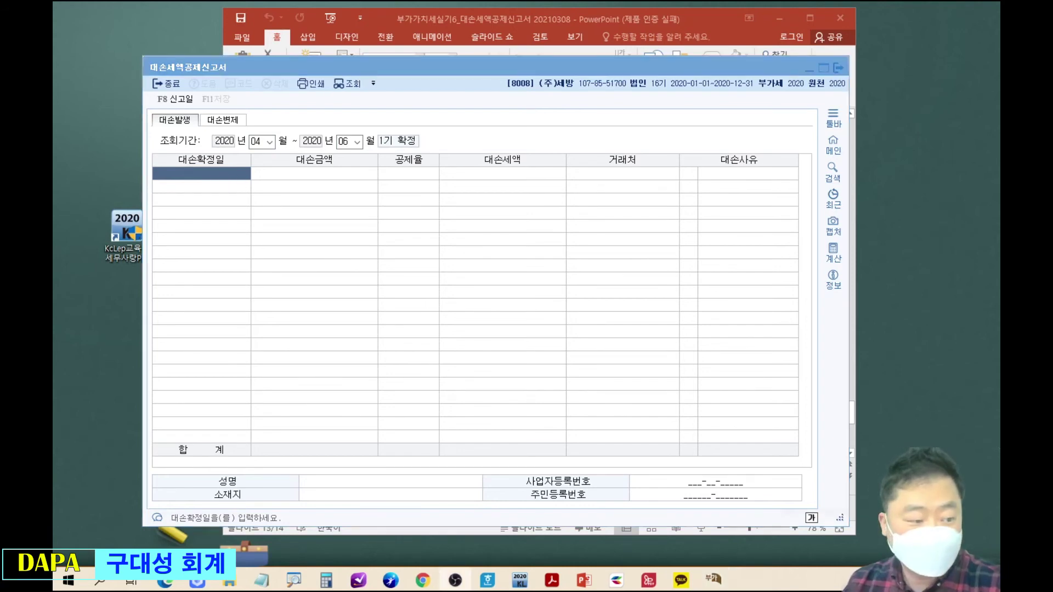
left_click_drag(381, 63, 386, 62)
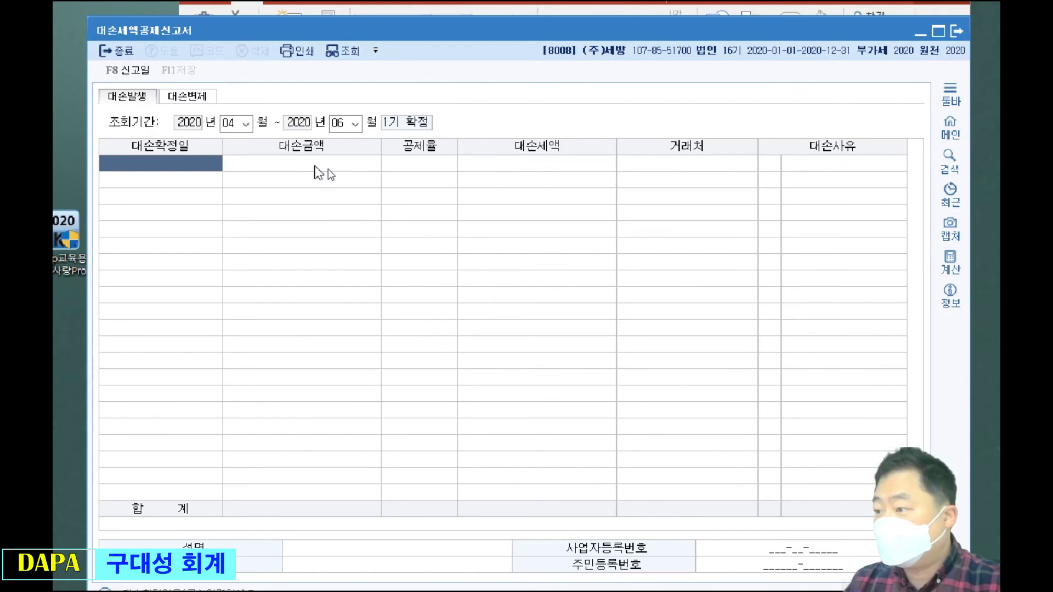
Enter the first 대손발생 row: 대손확정일 2020-02-09, 대손금액 55,000,000, 거래처 백두상사, 대손사유 6 소멸시효완성
left_click(204, 167)
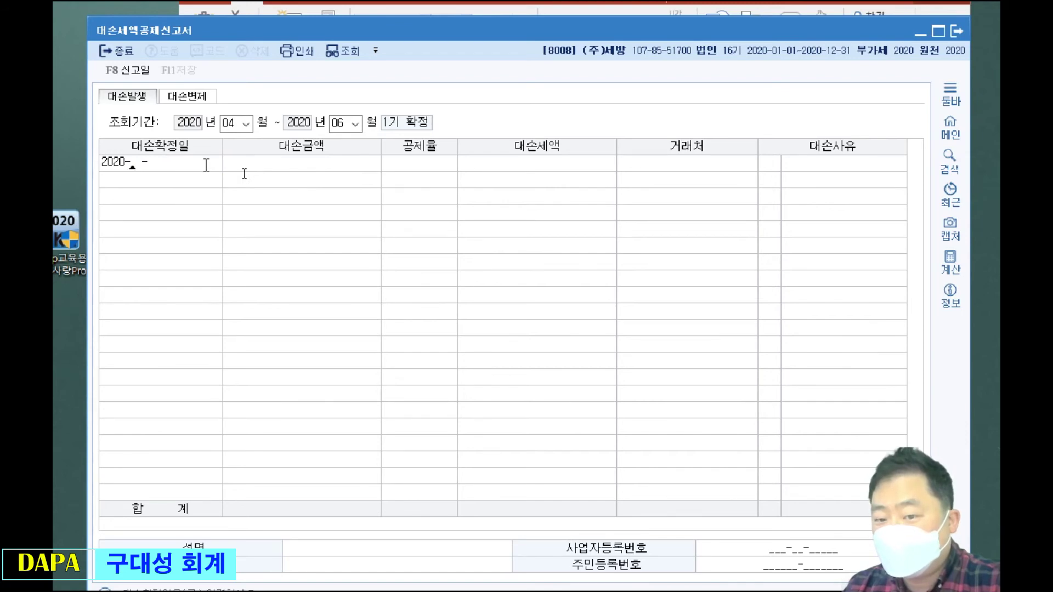
type("0209")
key("Return")
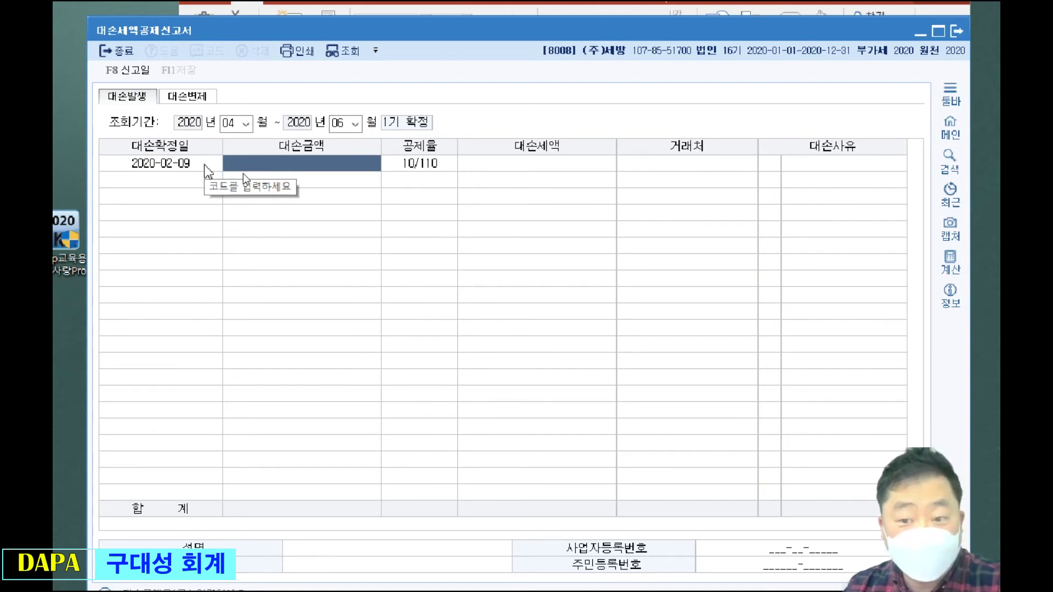
type("55000000")
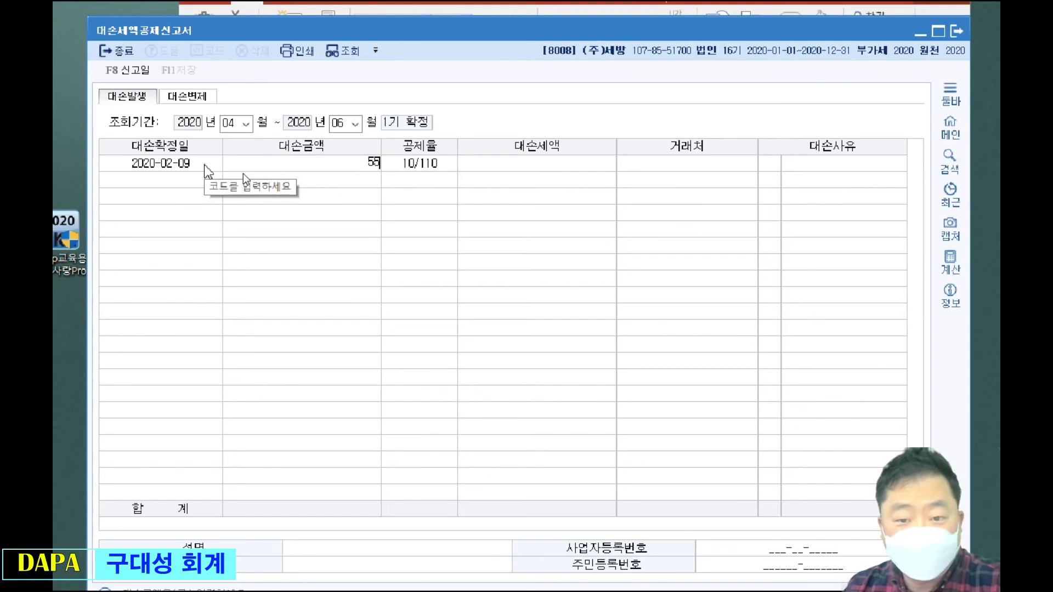
key("Return")
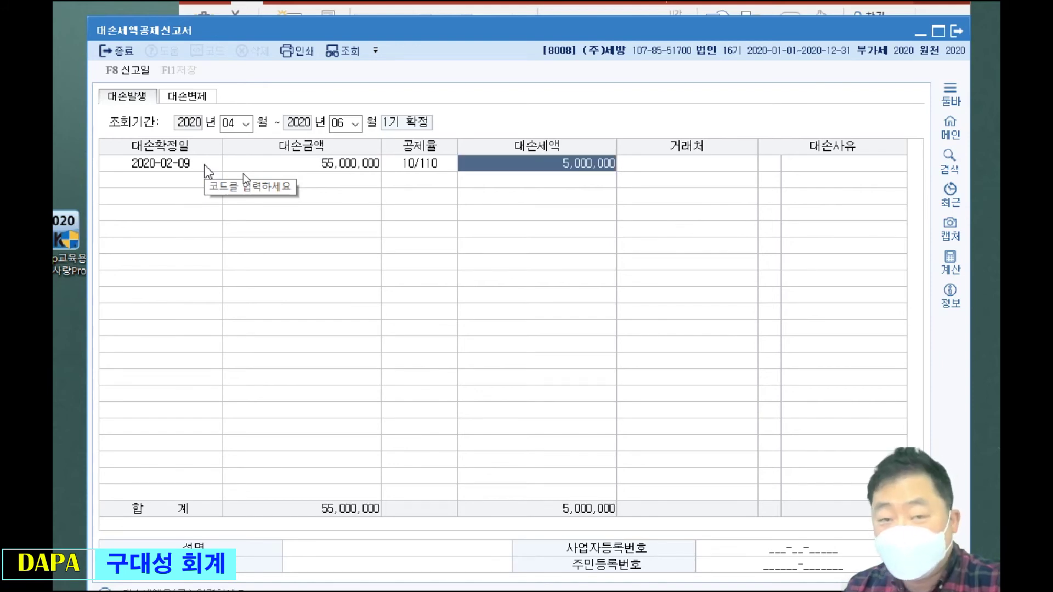
key("Return")
key("F2")
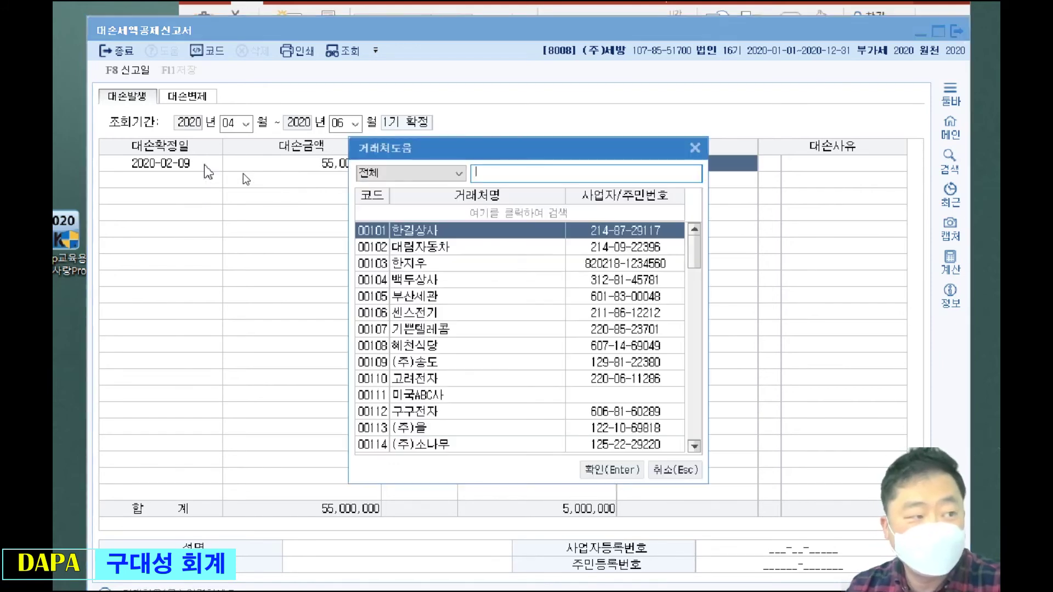
type("백두상사")
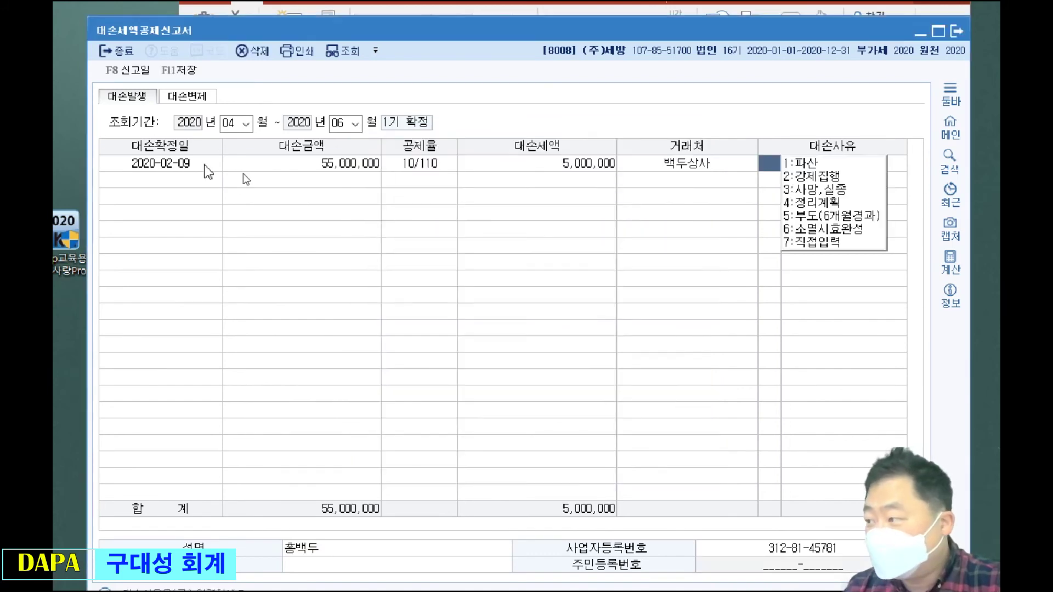
key("Return")
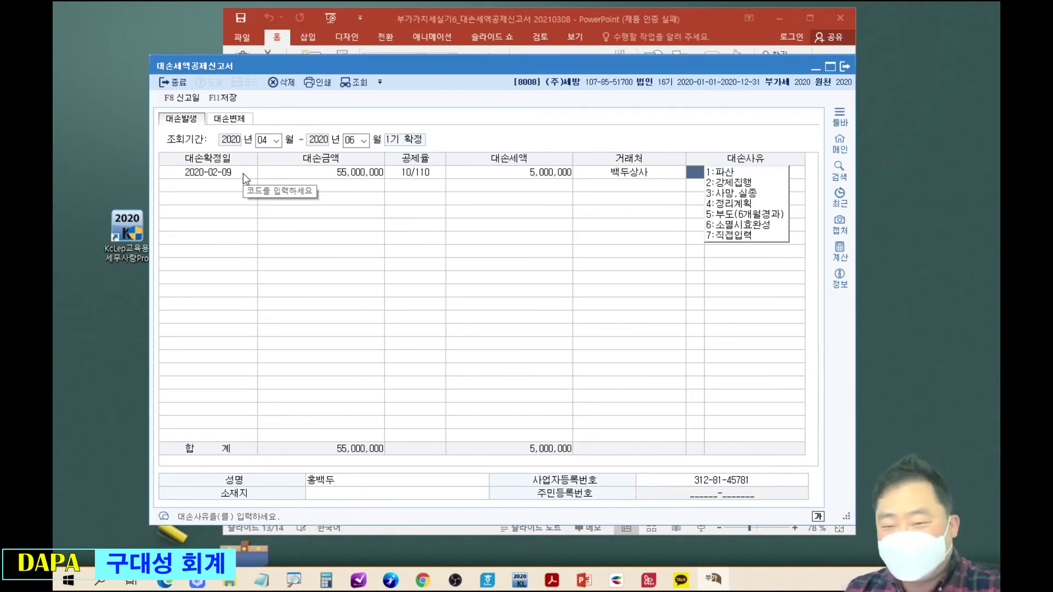
type("6")
key("Return")
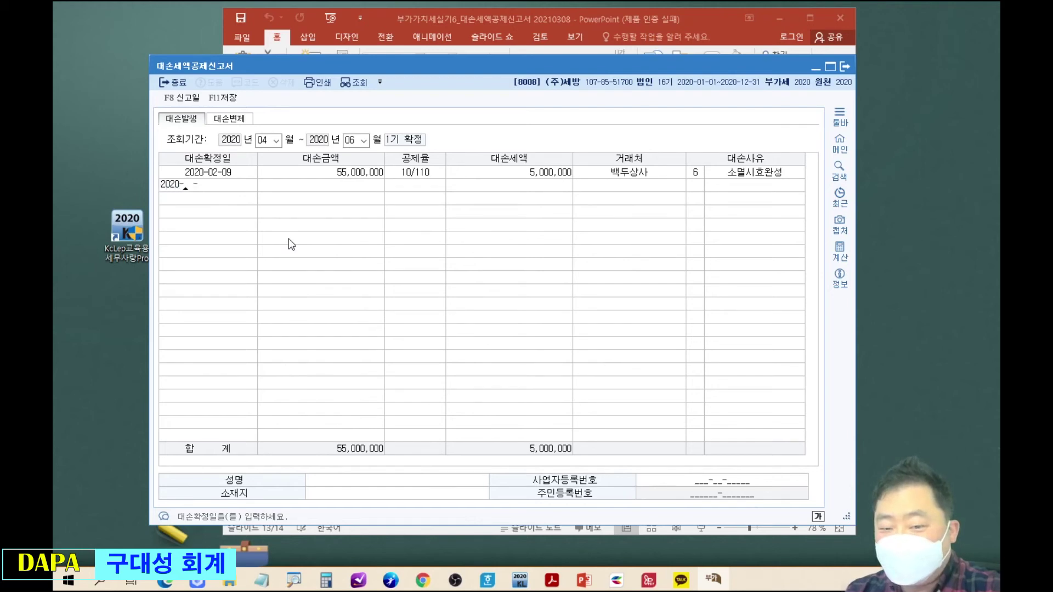
Add a second row: 대손확정일 2020-06-17, 대손금액 -9,900,000, 거래처 (주)상생, 대손사유 1 파산
type("06-17")
key("Return")
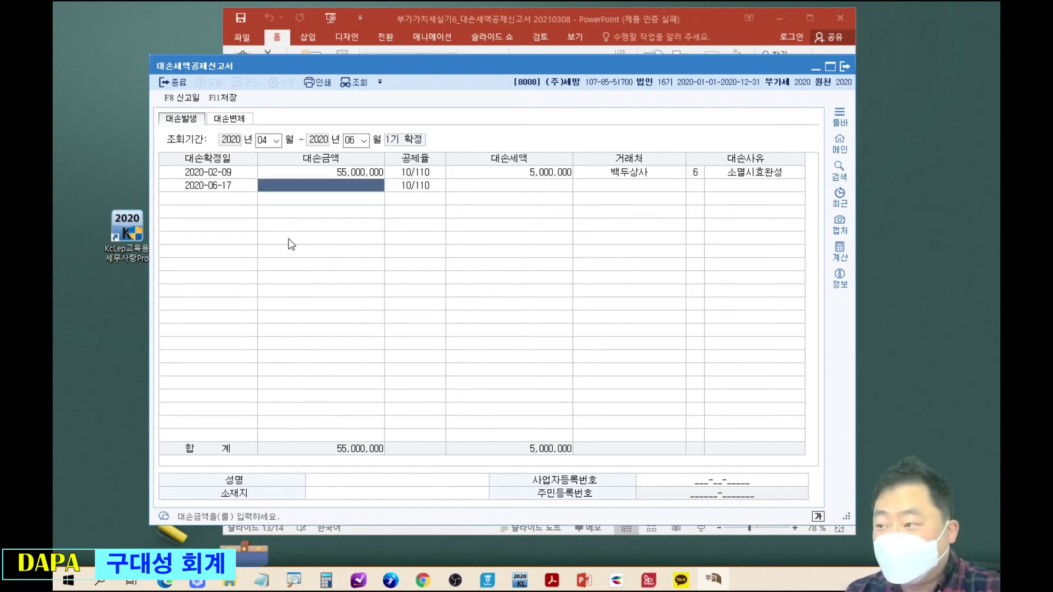
type("-9,900,000")
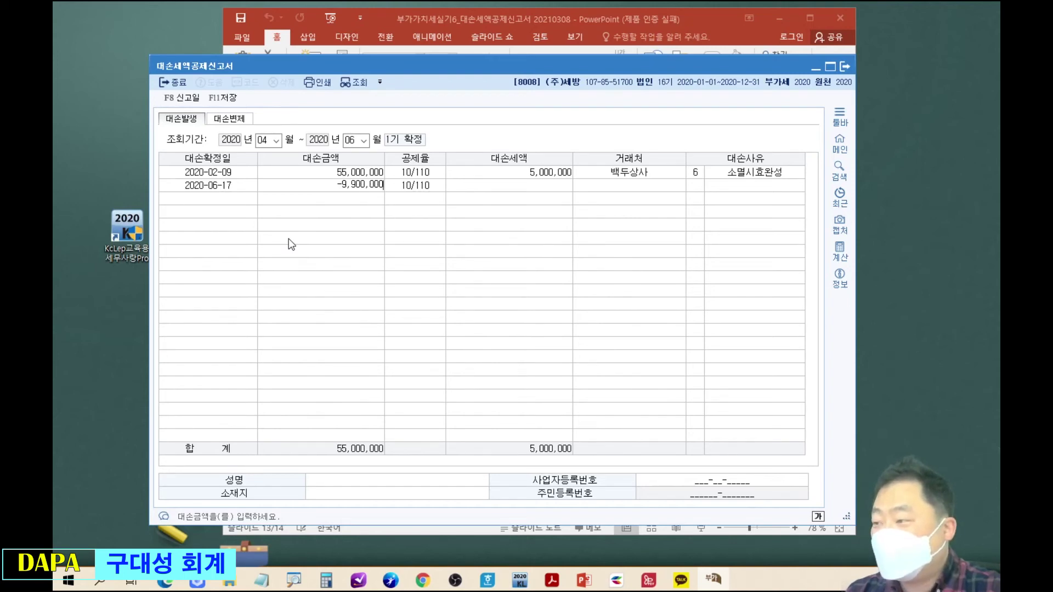
key("Return")
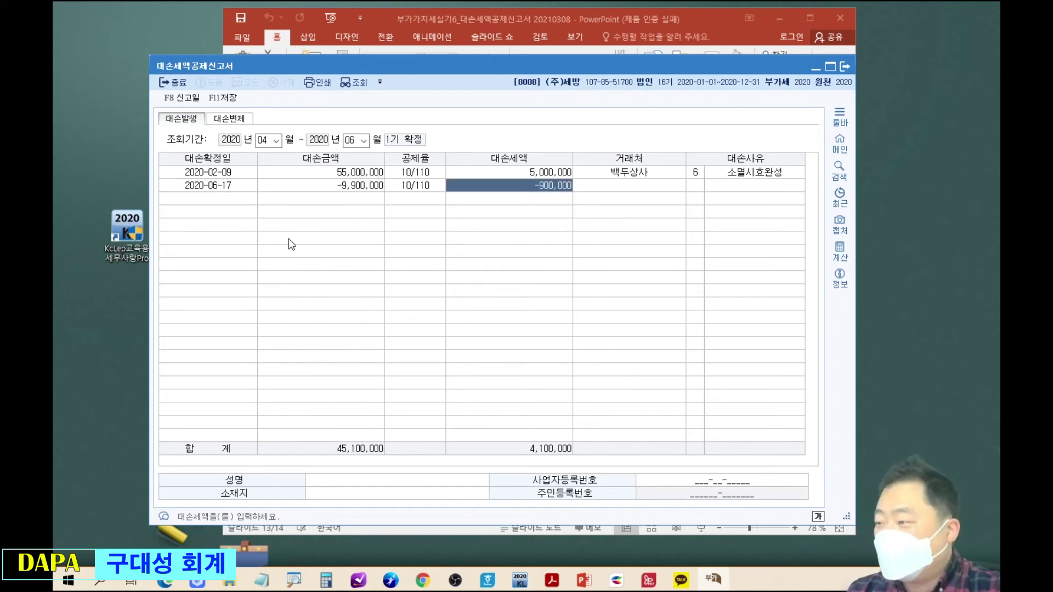
key("Return")
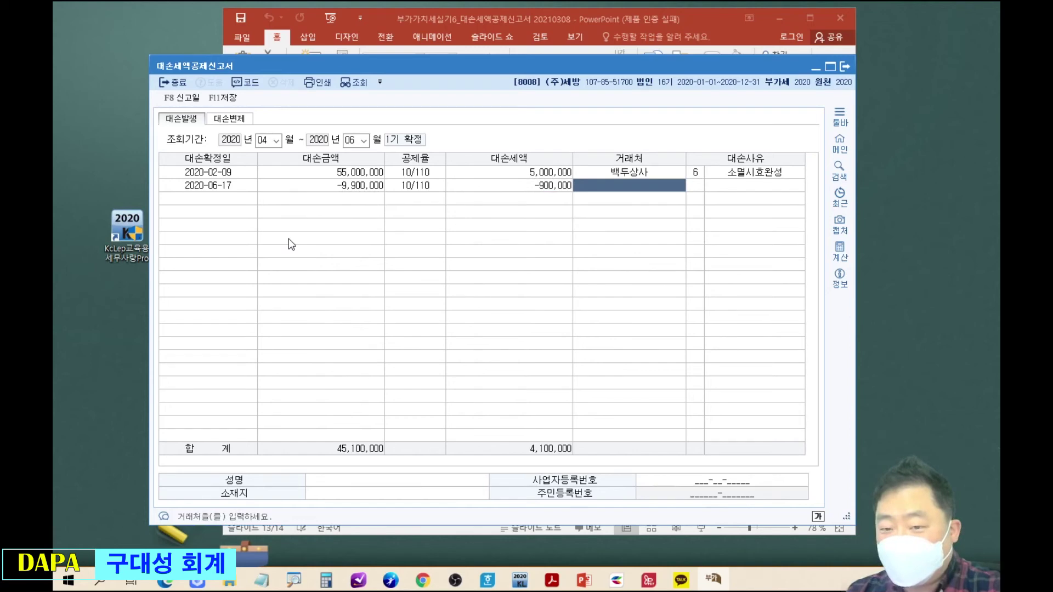
key("F2")
type("상생")
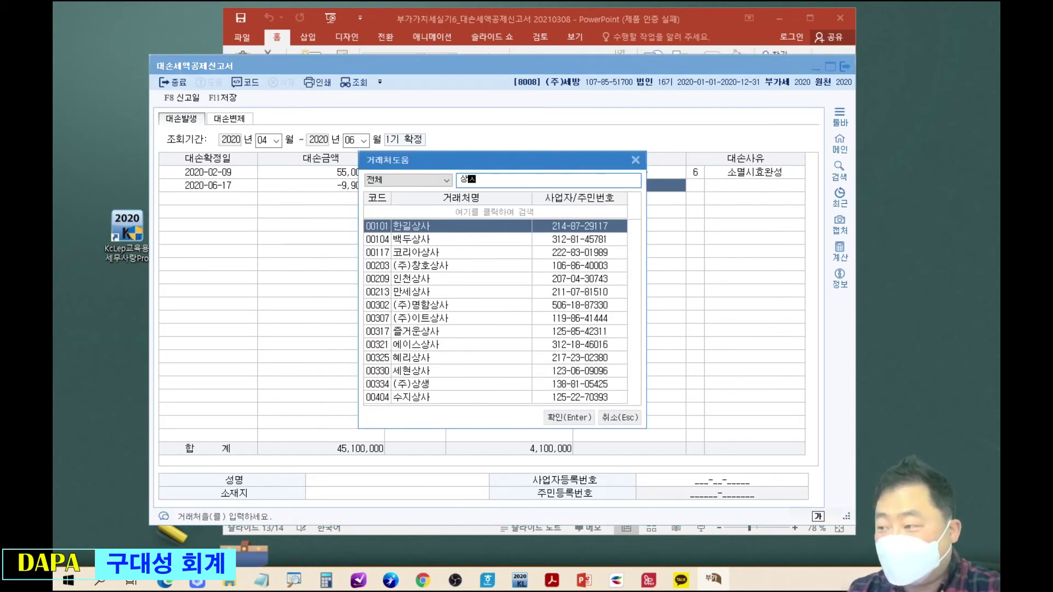
key("Return")
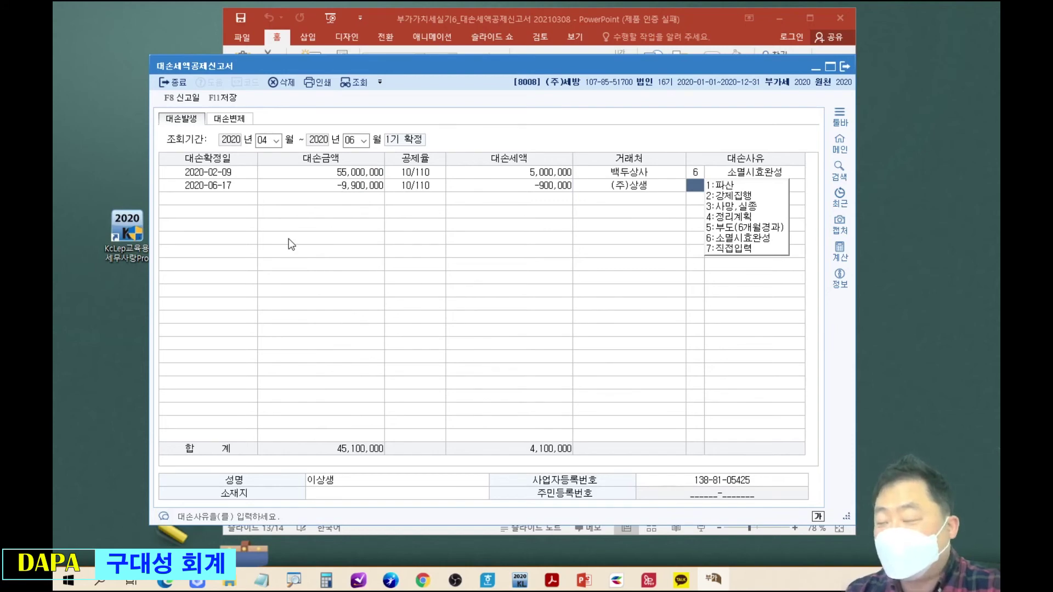
type("1")
key("Return")
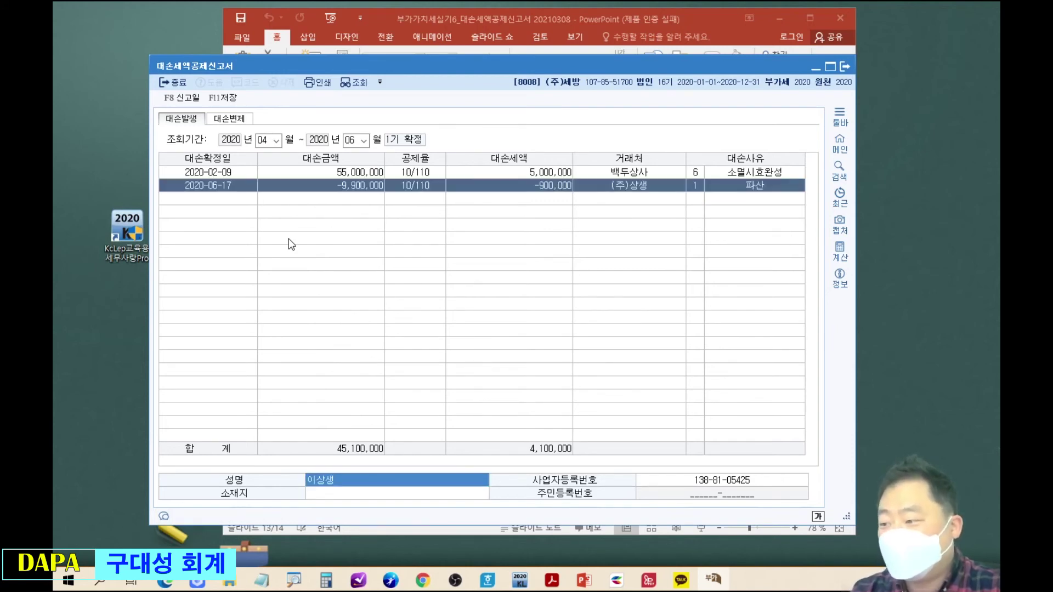
Change the (주)상생 row's 대손사유 to 7 직접입력 with the text 대손채권 일부회수
left_click(691, 185)
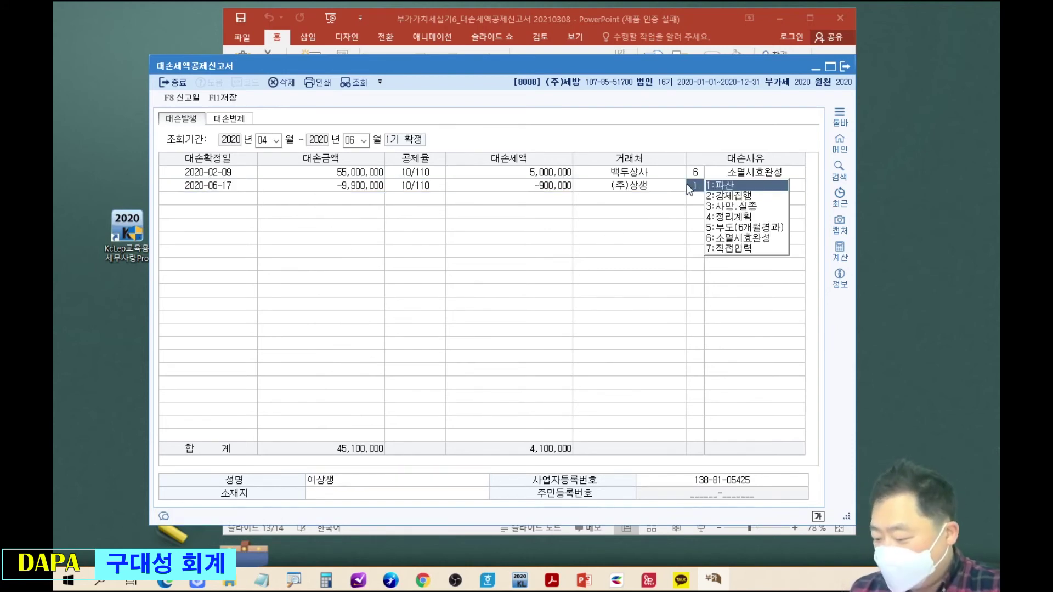
type("7")
key("Return")
type("대손채권 일부회수")
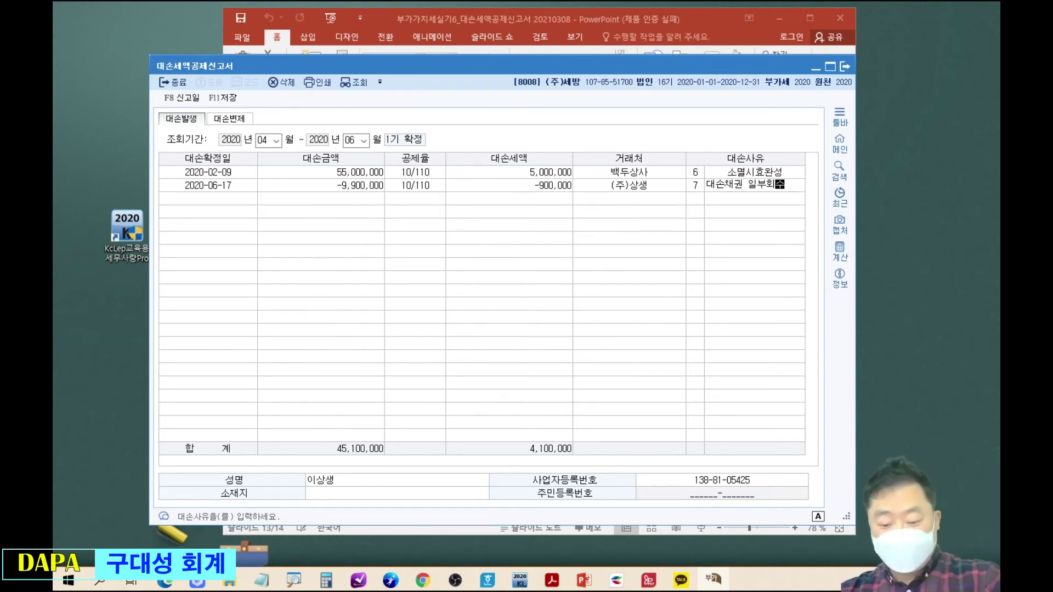
key("Return")
key("Return")
key("Return")
key("Return")
key("Return")
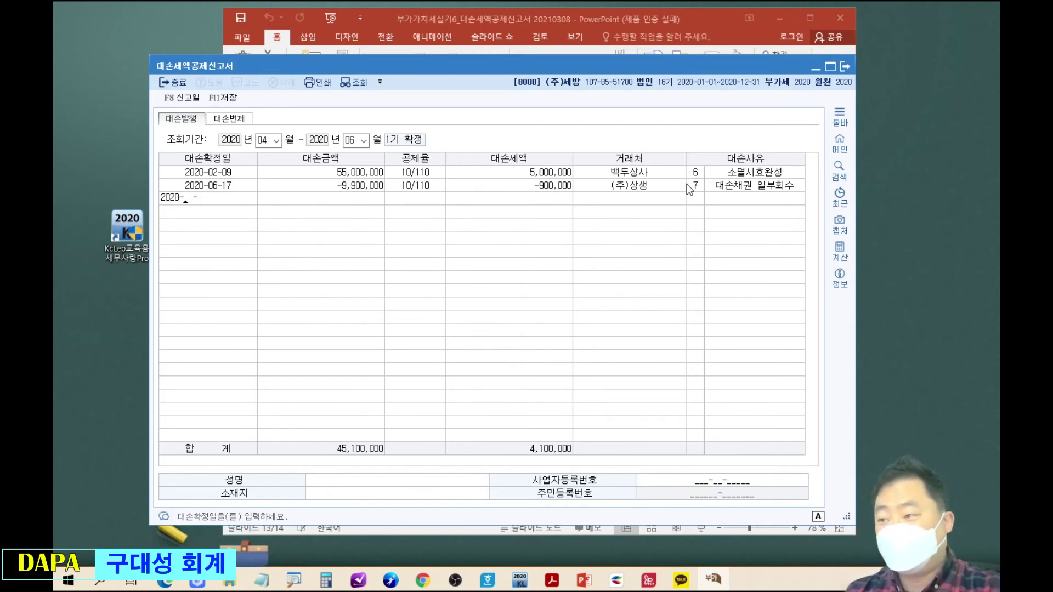
Add a third row dated 2020-05-20 with 대손금액 7,700,000, 거래처 태안실업 and 대손사유 3 사망,실종, and save the form
type("0520")
key("Return")
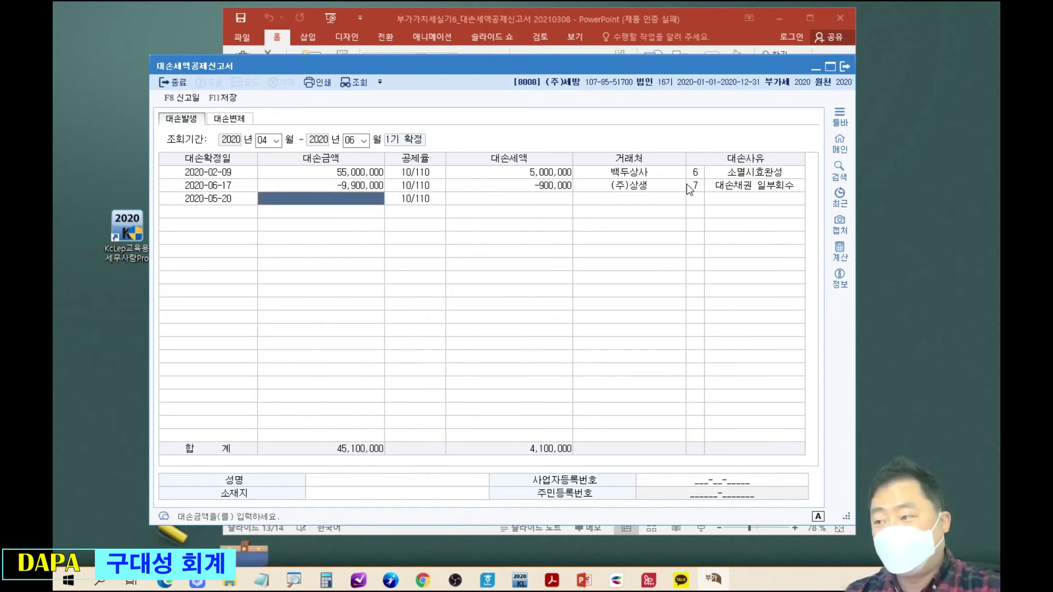
type("7,700,000")
key("Return")
key("Return")
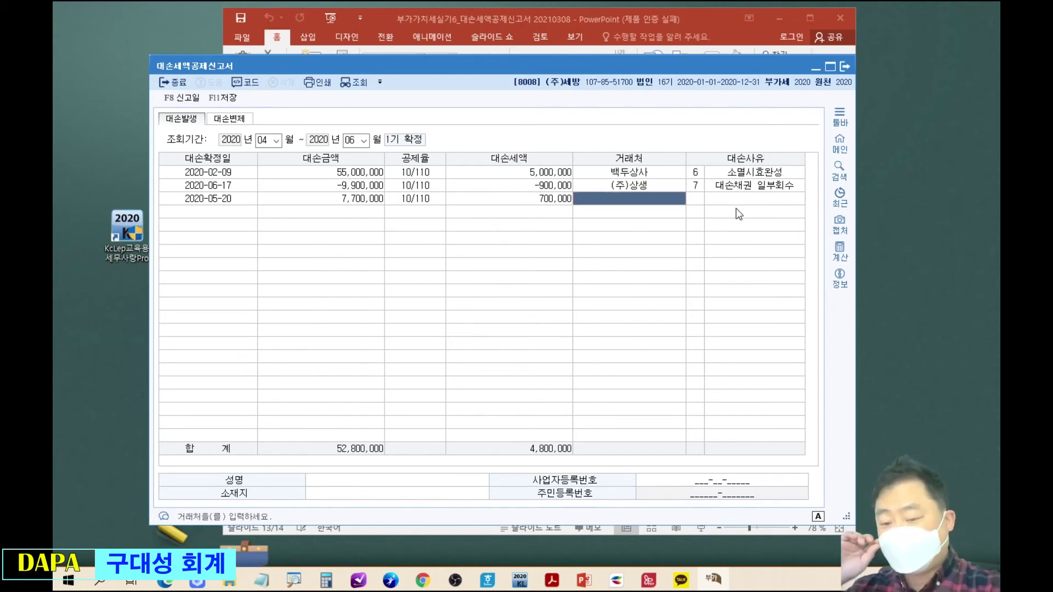
type("태아")
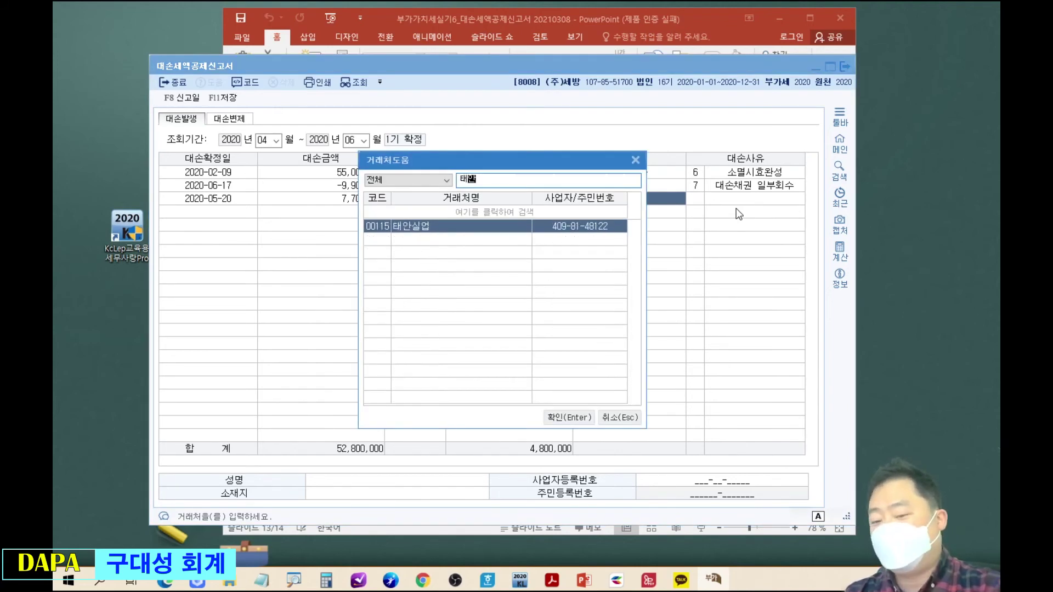
key("Return")
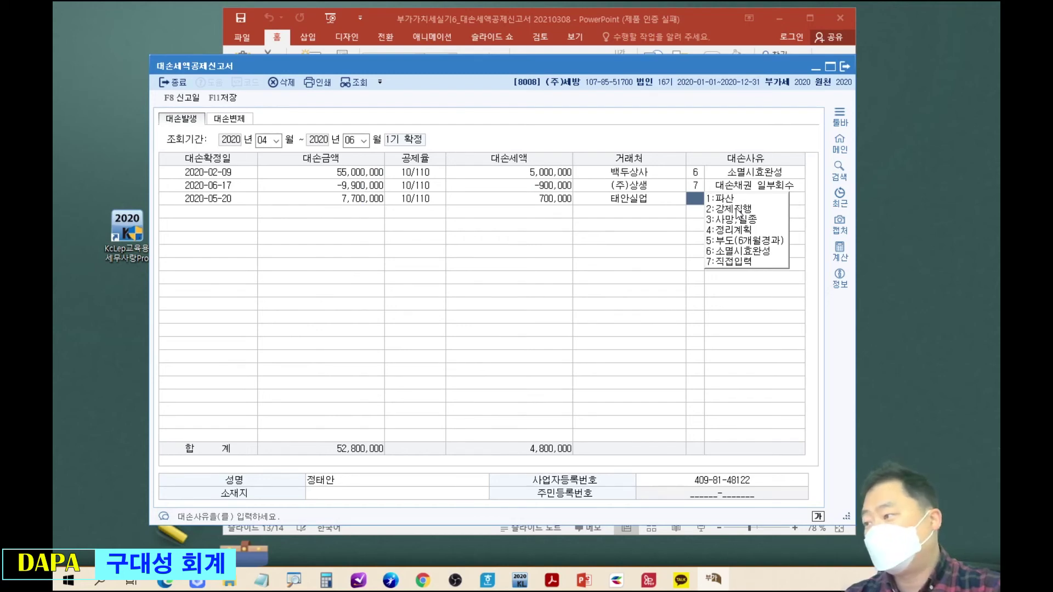
type("3")
key("Return")
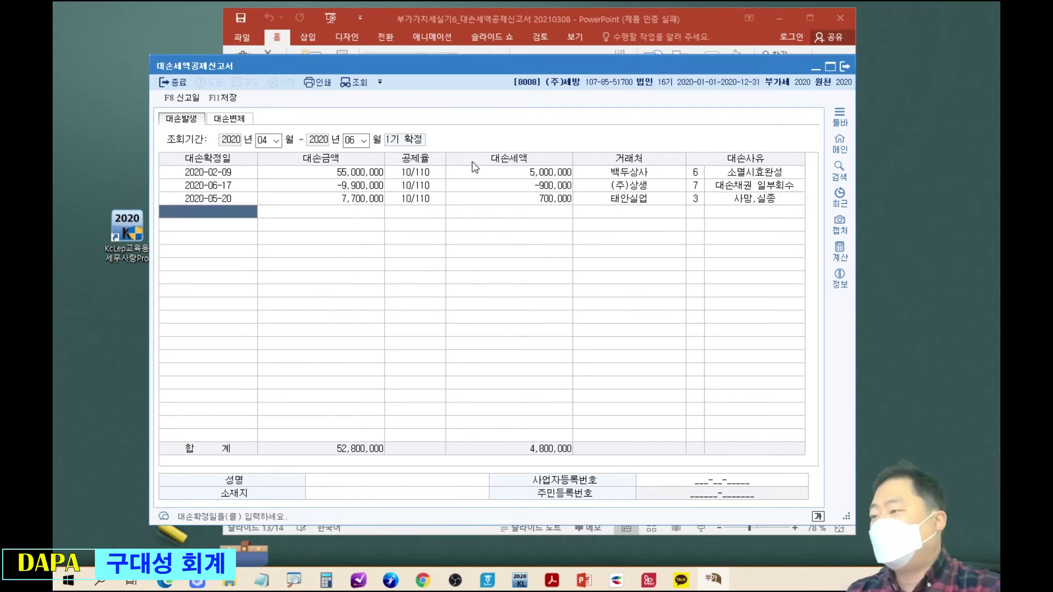
left_click(225, 99)
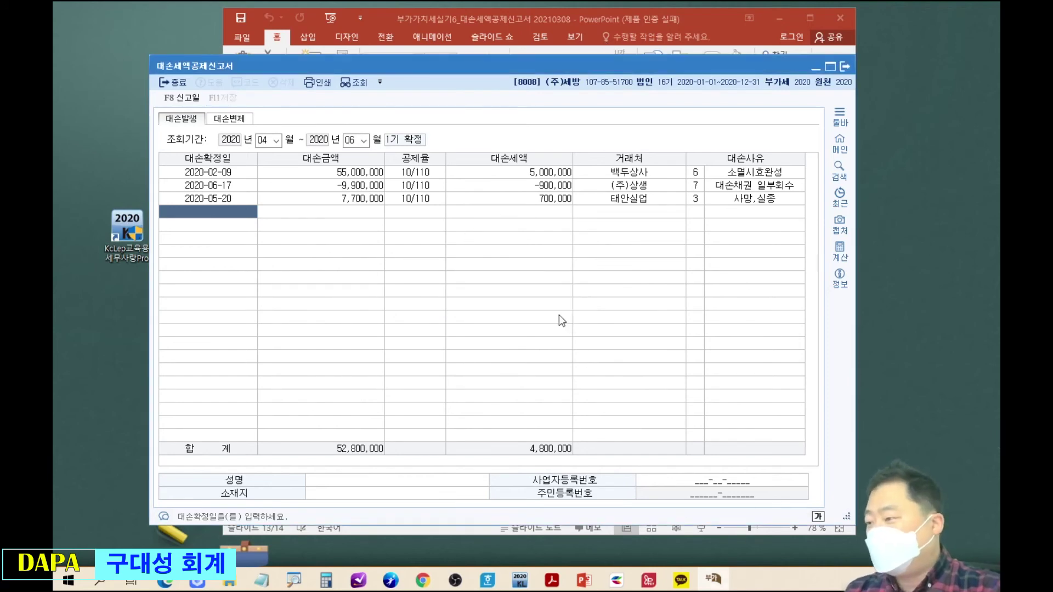
Box the 대손세액 total, write -4,800,000 circled beside it with an arrow to the box, and clear the ink
left_click_drag(504, 415, 575, 466)
mouse_move(572, 406)
left_mouse_down()
mouse_move(628, 333)
mouse_move(639, 300)
mouse_move(668, 301)
mouse_move(654, 317)
mouse_move(696, 301)
mouse_move(761, 299)
mouse_move(749, 305)
left_mouse_up()
left_click(666, 311)
left_click(749, 314)
left_click_drag(746, 258, 760, 274)
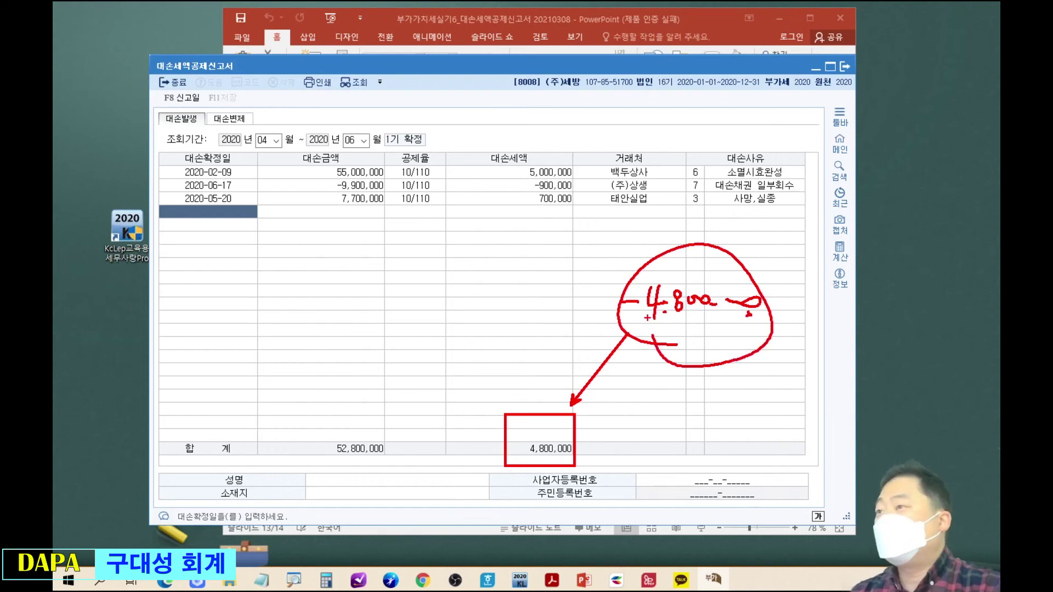
key("Escape")
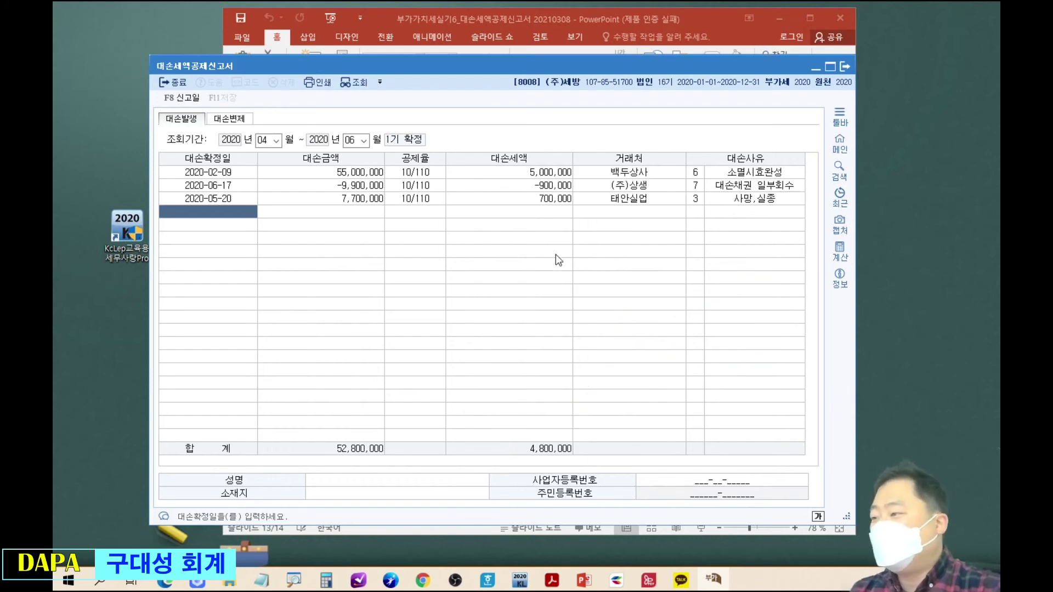
Delete the 백두상사 and 태안실업 rows, leaving only the (주)상생 recovery row
left_click(554, 172)
key("F5")
key("Return")
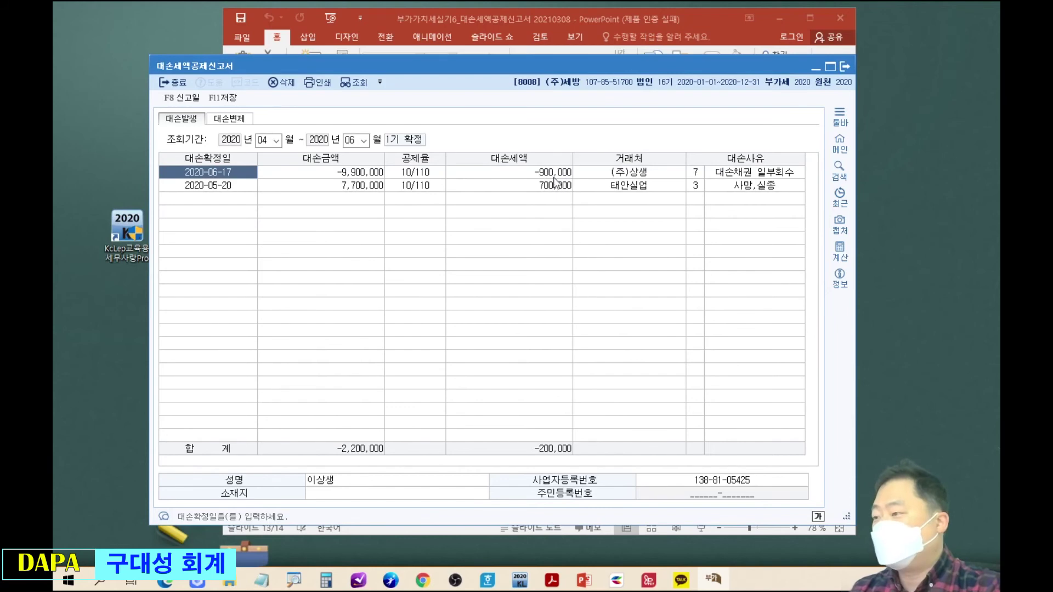
left_click(554, 185)
key("Return")
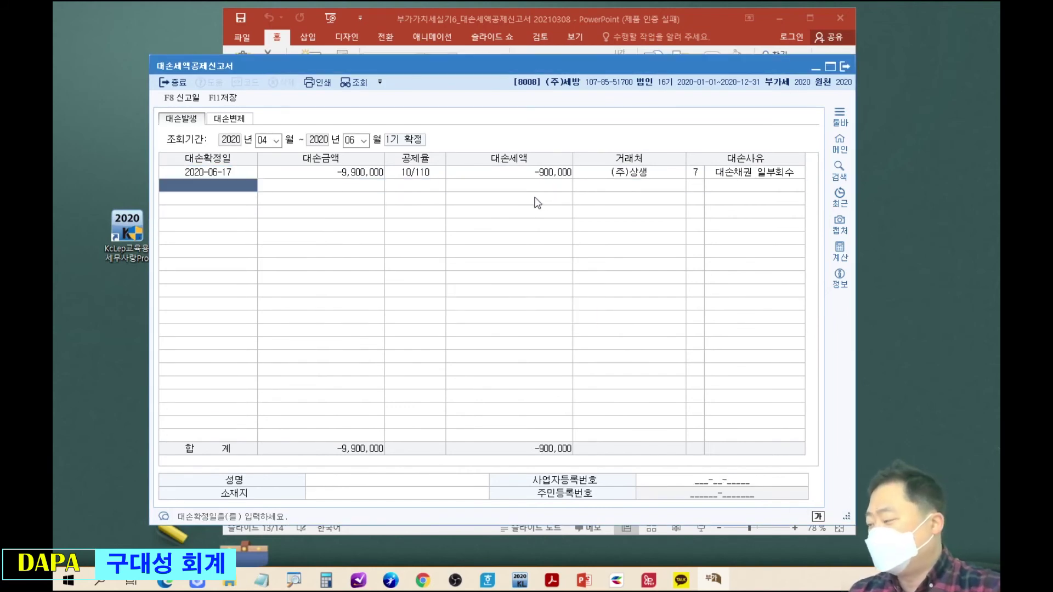
Zoom in on the form, box the 대손세액 total, point an arrow at it, and clear the ink
left_click_drag(523, 414, 579, 468)
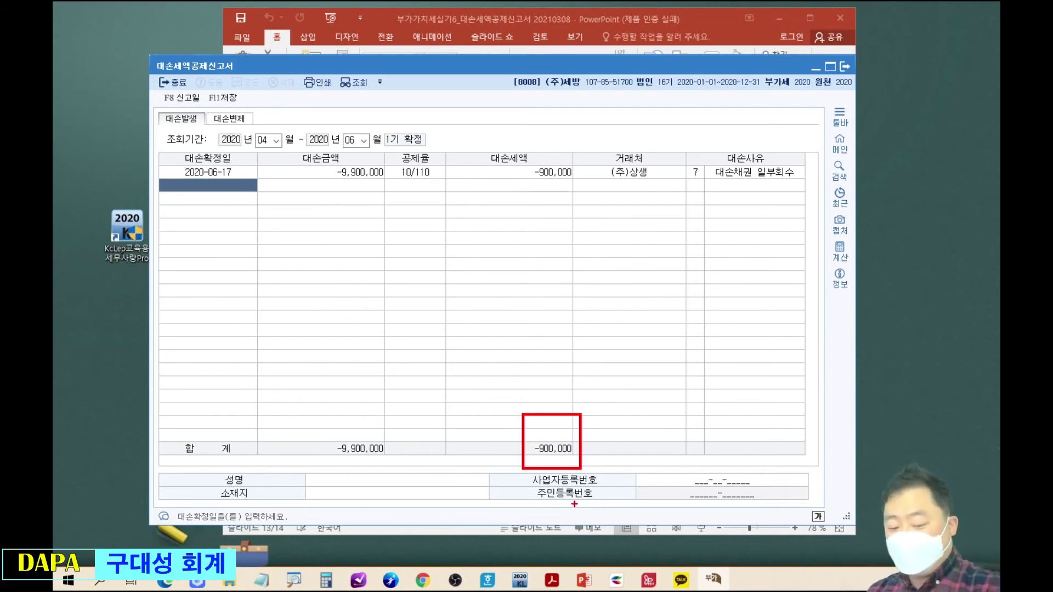
key("e")
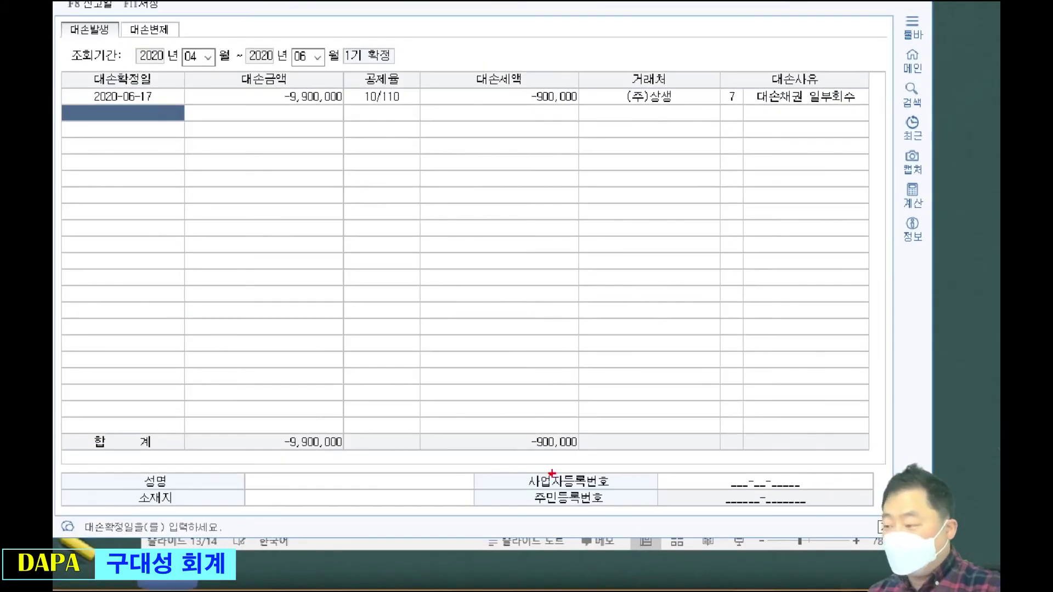
left_click_drag(518, 404, 583, 468)
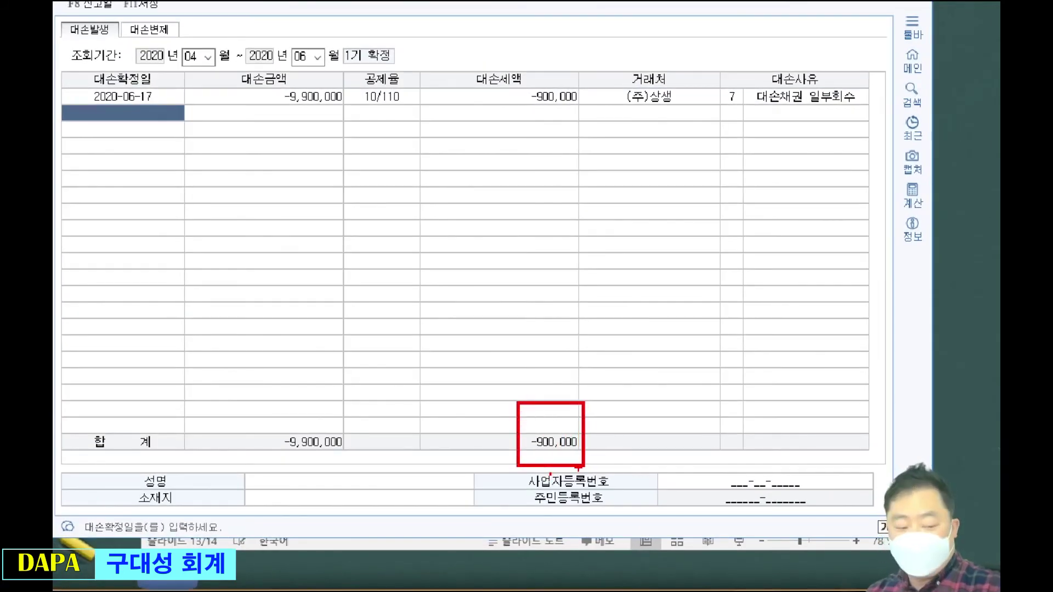
left_click_drag(586, 398, 638, 346)
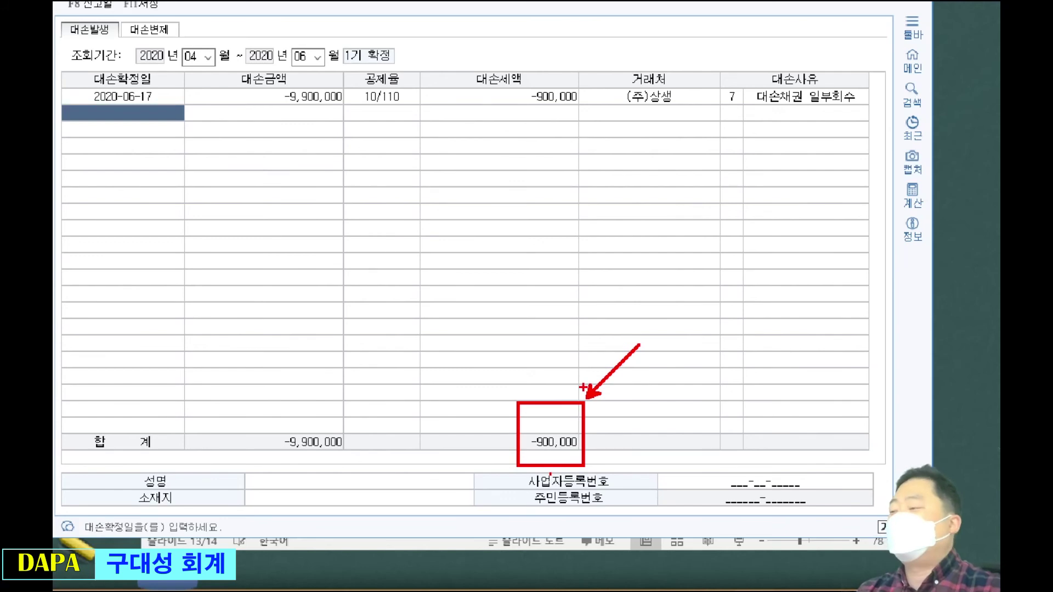
key("Escape")
Open the 부가가치세신고서 for 2020년 4월 1일 ~ 6월 30일 and mark the 대손세액가감 tax amount on line 8
left_click(835, 144)
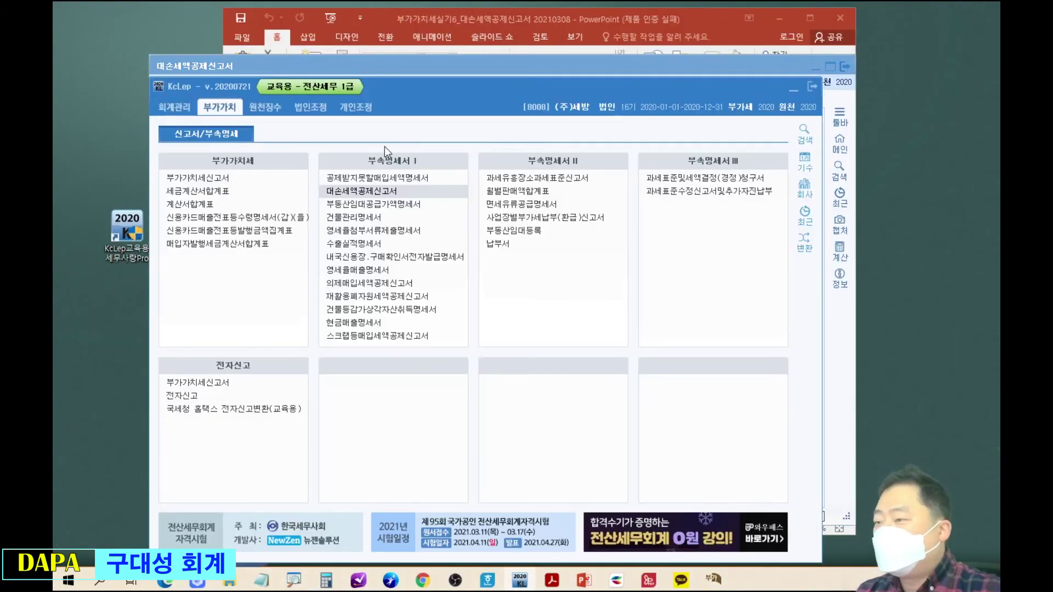
left_click(218, 181)
type("6")
key("Return")
key("Return")
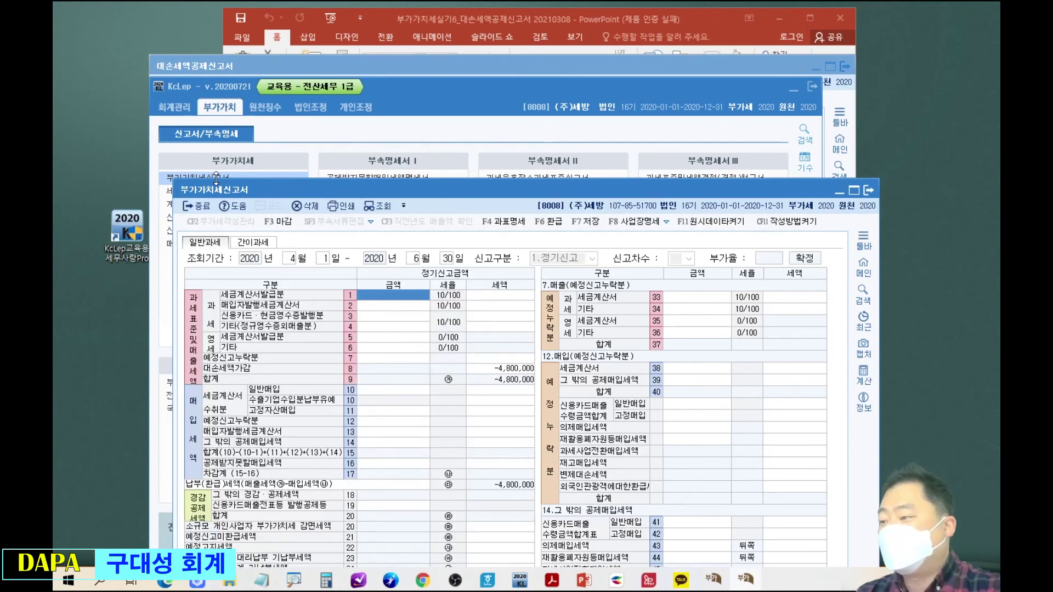
left_click_drag(478, 354, 537, 377)
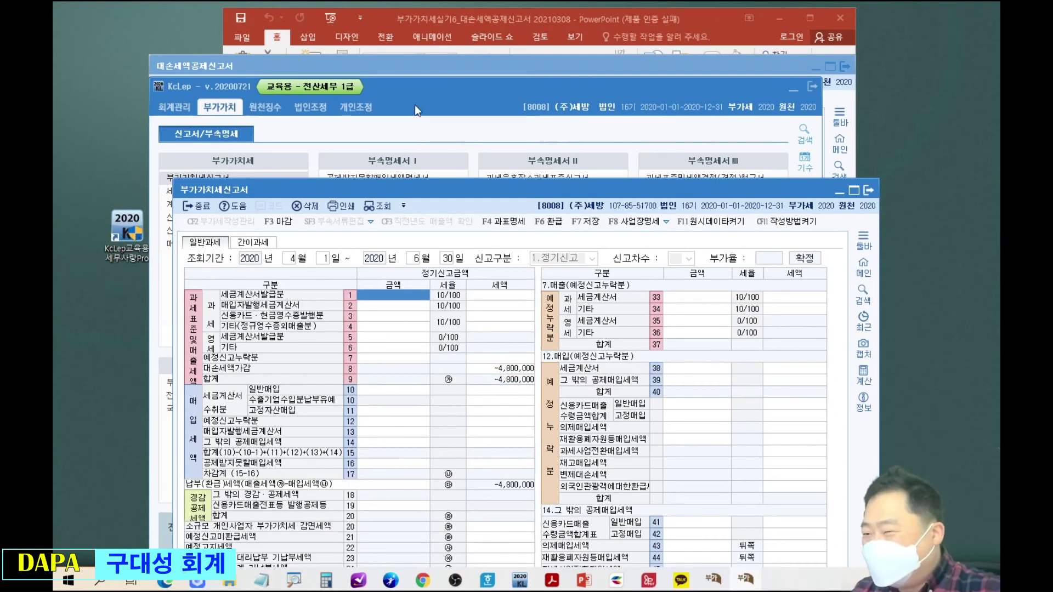
Save the 대손세액공제신고서, reload the 부가가치세신고서 without saving its existing data, and select the 대손세액가감 tax amount on line 8
left_click(420, 67)
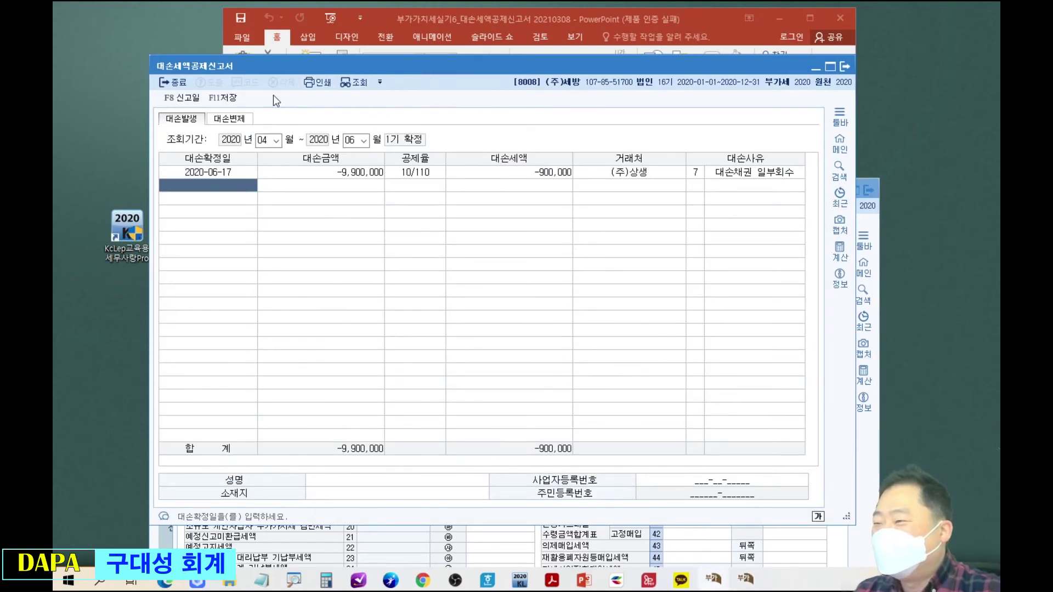
left_click(222, 98)
left_click(868, 452)
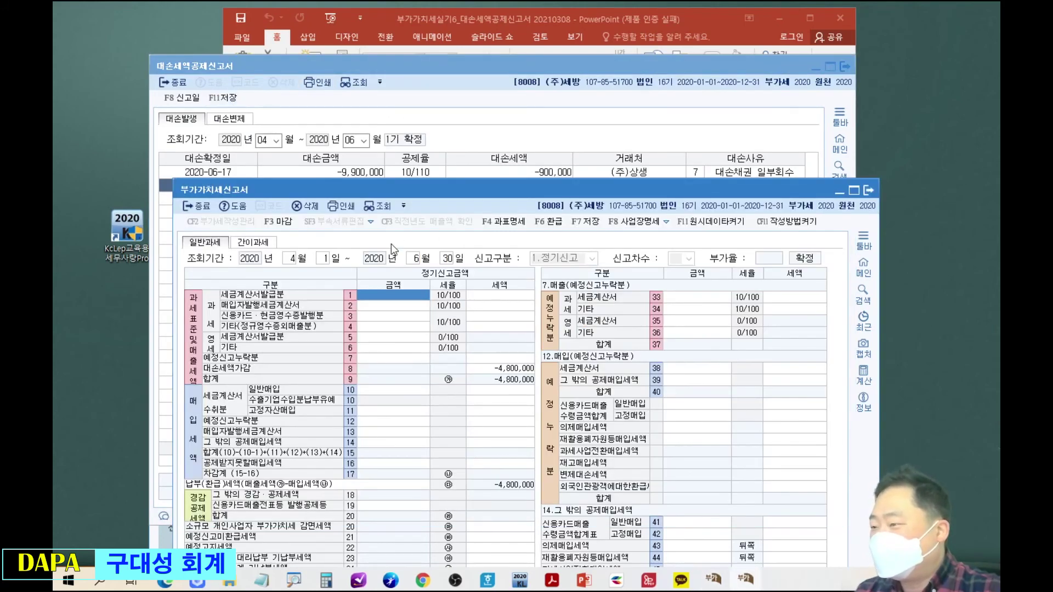
left_click(447, 260)
key("Return")
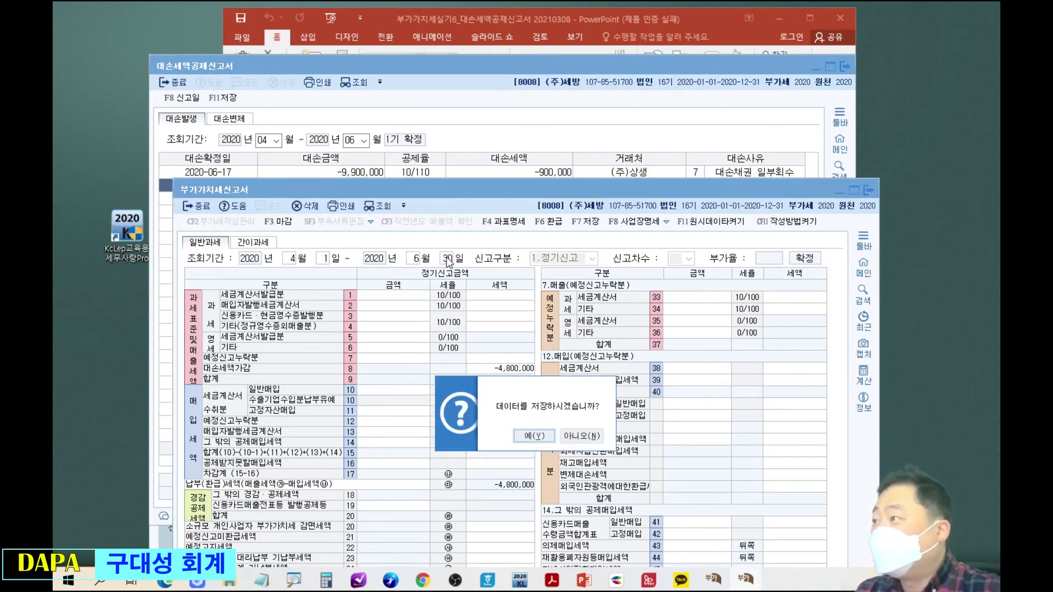
left_click(581, 436)
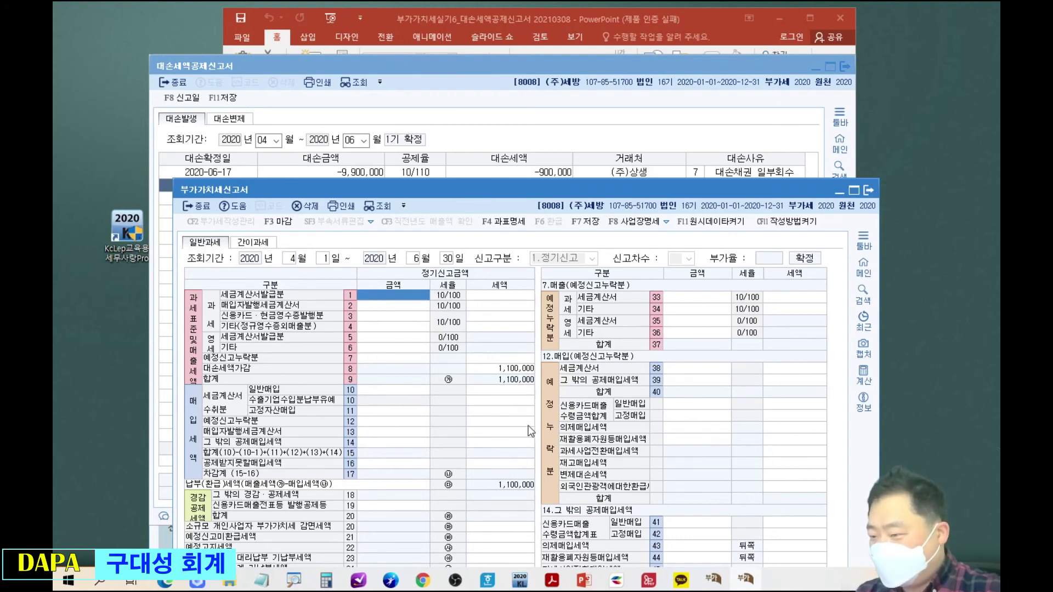
left_click(518, 369)
Check the 대손변제 section of the 대손세액공제신고서 and move both report windows apart for comparison
left_click_drag(570, 190, 631, 194)
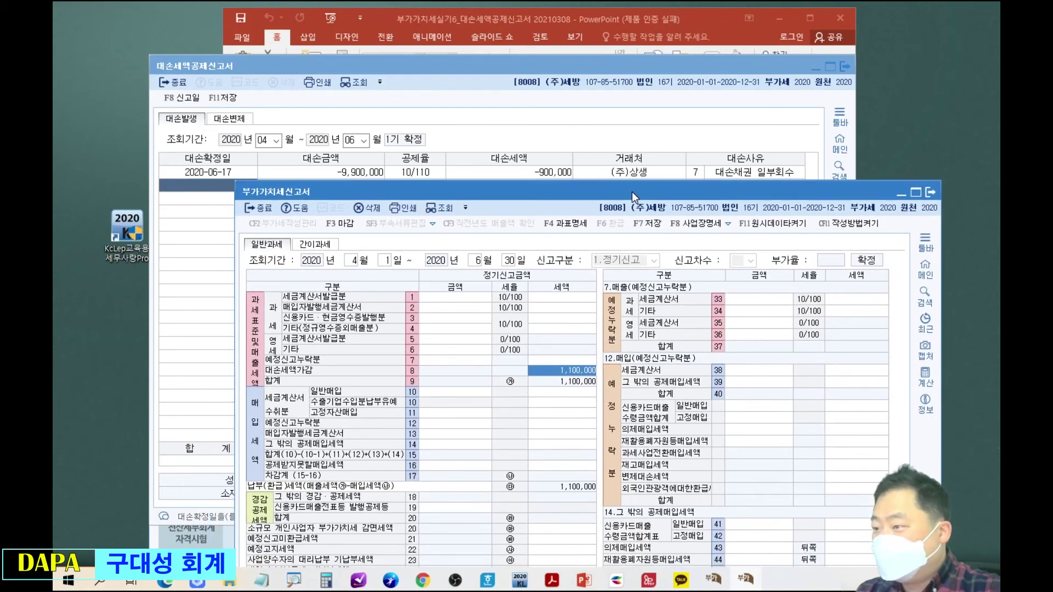
mouse_move(631, 192)
left_mouse_down()
mouse_move(629, 201)
mouse_move(631, 187)
left_mouse_up()
left_click(459, 138)
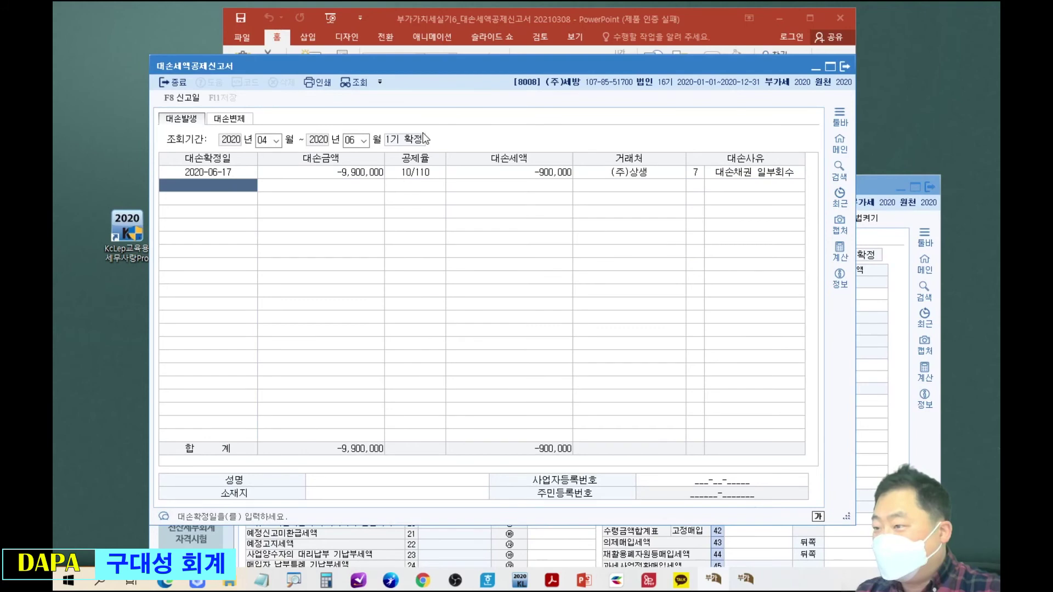
left_click(233, 120)
left_click(182, 119)
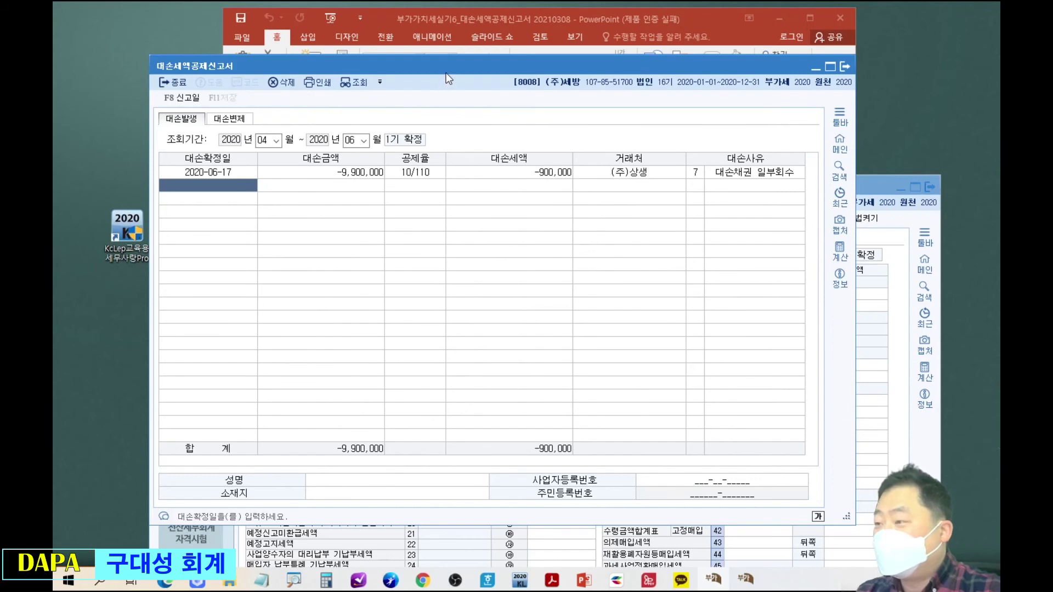
left_click_drag(470, 67, 428, 120)
left_click_drag(638, 118, 674, 85)
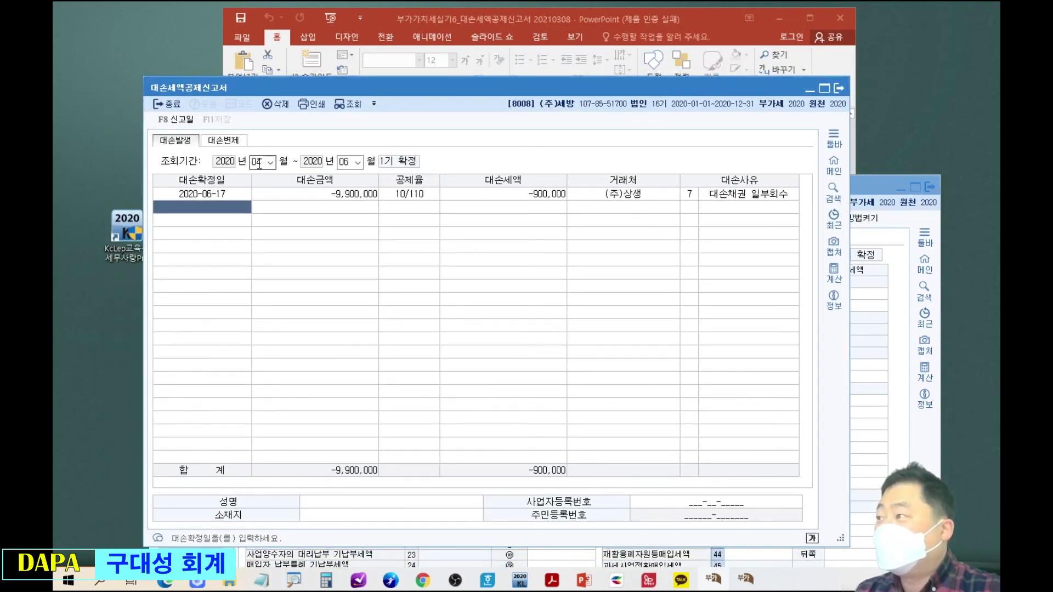
left_click(866, 199)
left_click_drag(864, 194, 877, 62)
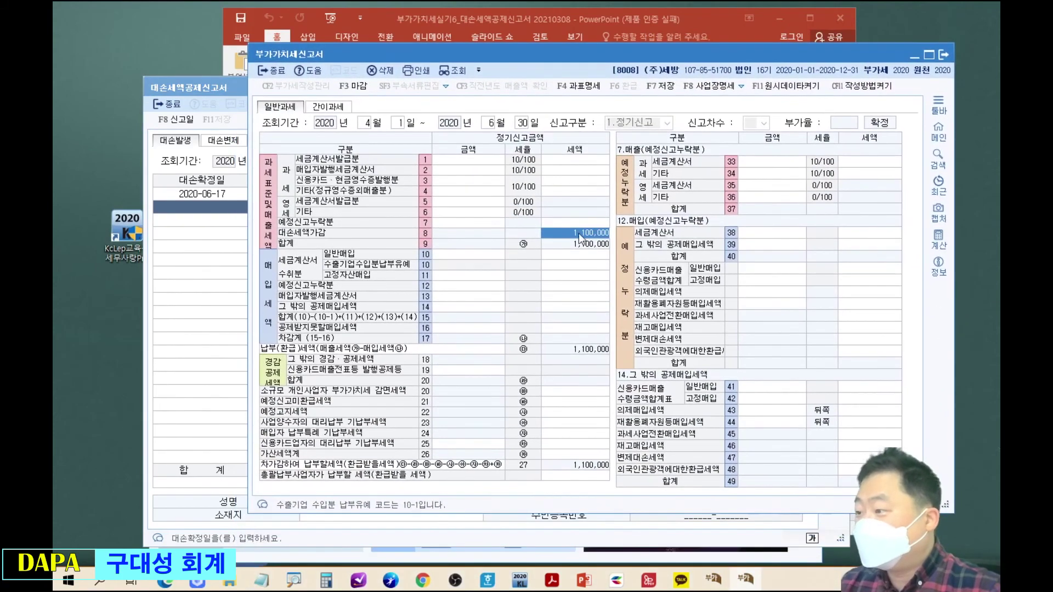
Compare the 대손세액 total with the 대손세액가감 on line 8, repositioning the KcLep main and 대손세액공제신고서 windows
left_click(239, 295)
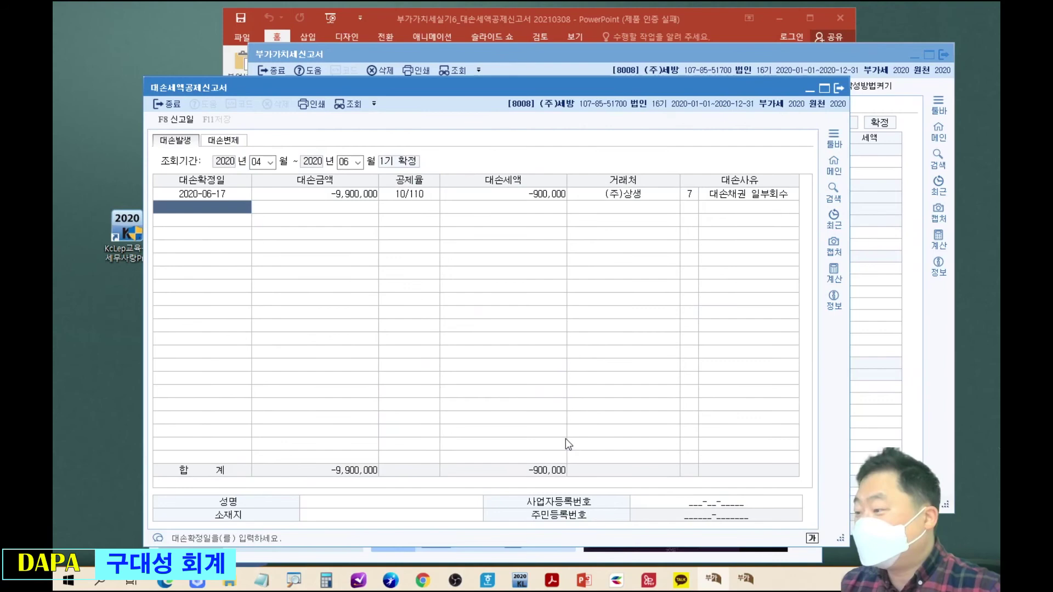
left_click(913, 374)
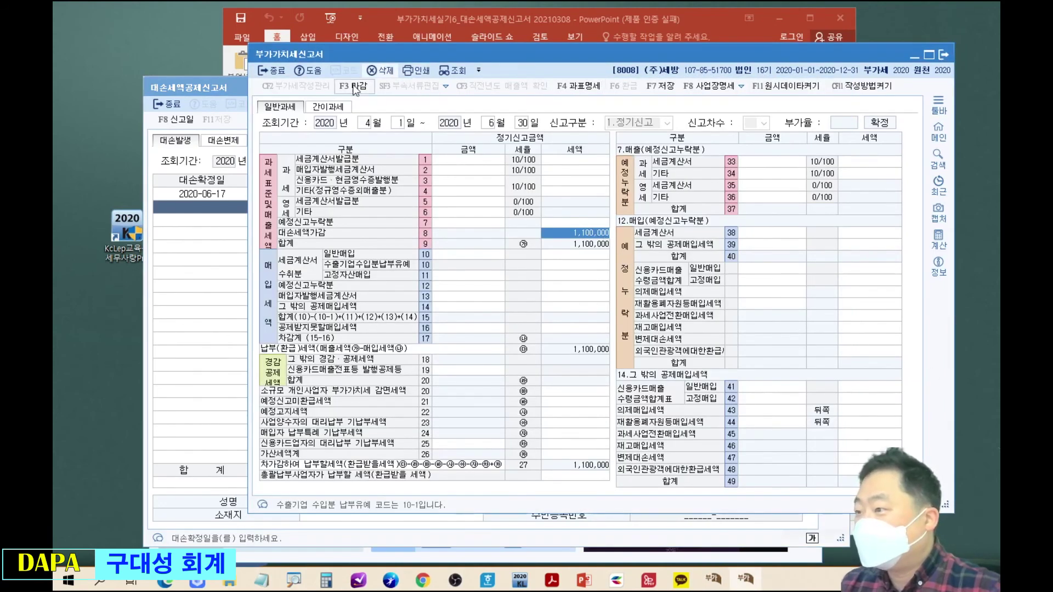
left_click(467, 159)
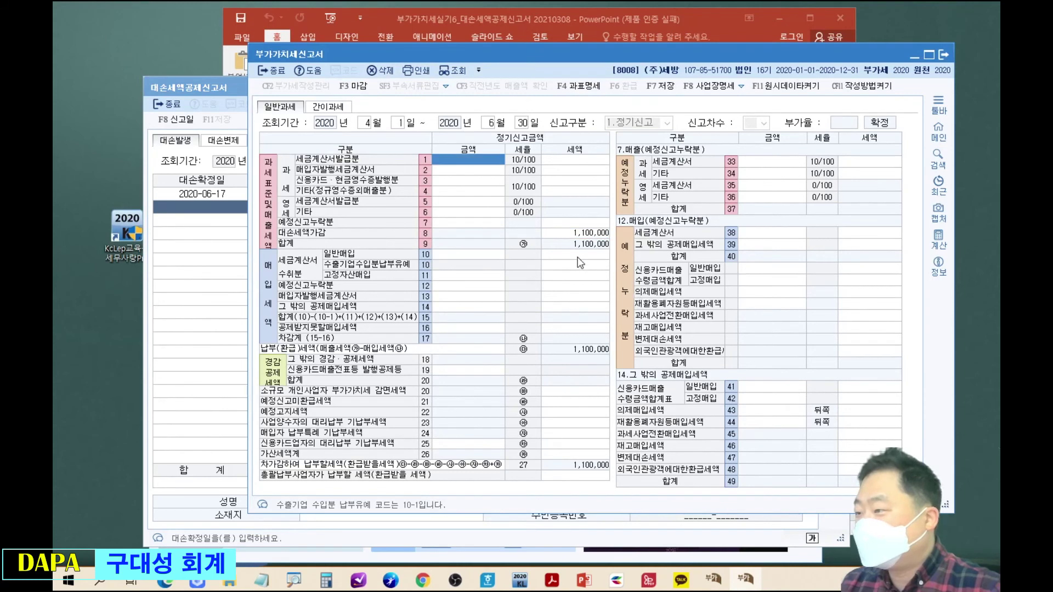
left_click(208, 87)
left_click_drag(419, 90, 381, 107)
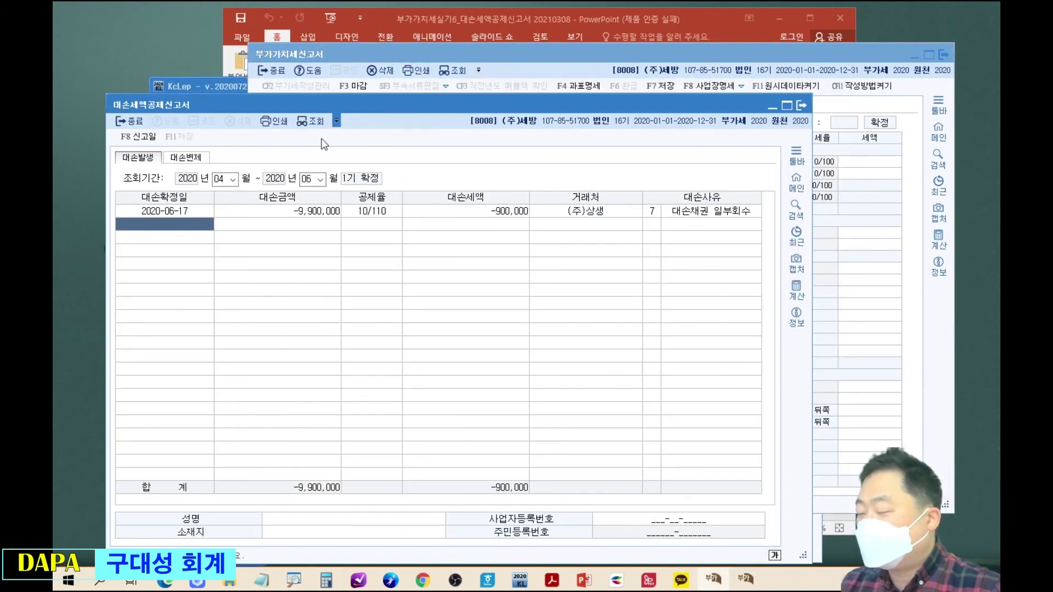
left_click(214, 86)
left_click_drag(215, 82, 235, 69)
left_click(148, 103)
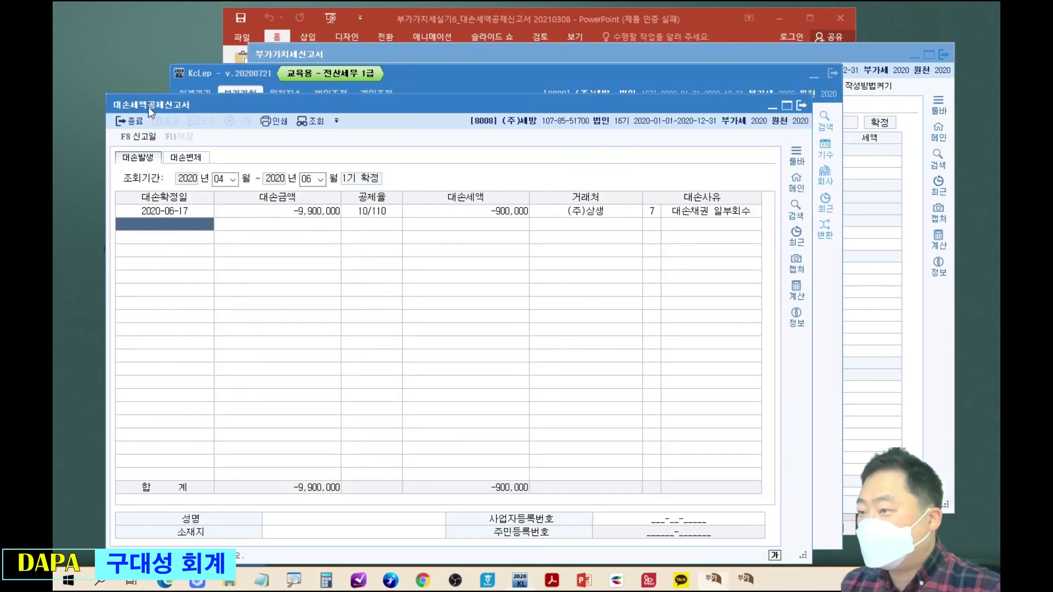
Load the 대손세액공제신고서 for 2020년 01월 ~ 06월, save it empty while deleting the stored 4월-6월 data, and check the 부가가치세신고서
left_click(233, 184)
type("1")
key("Return")
key("Tab")
key("Return")
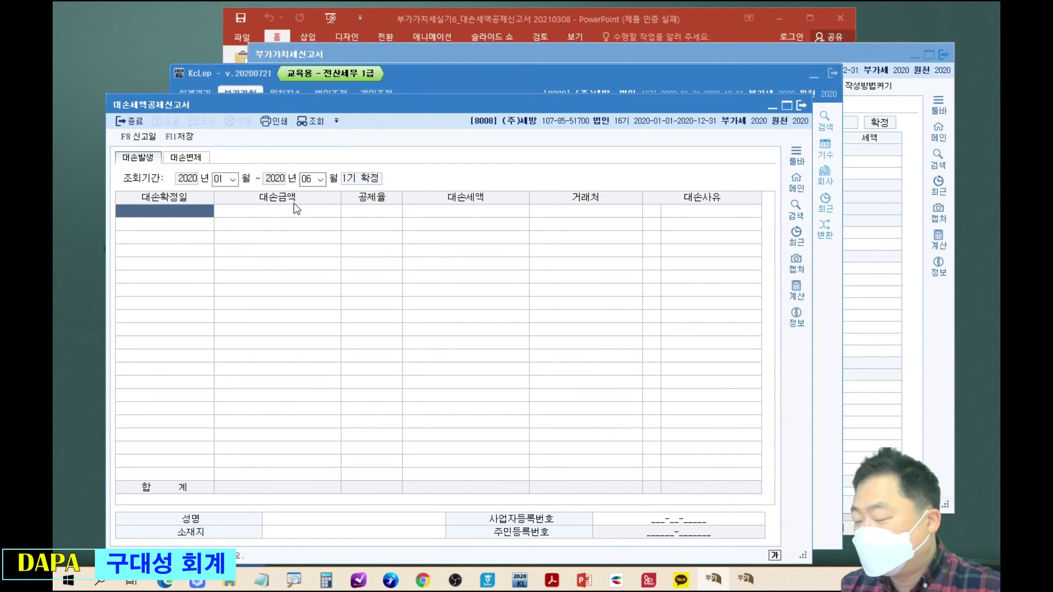
key("F11")
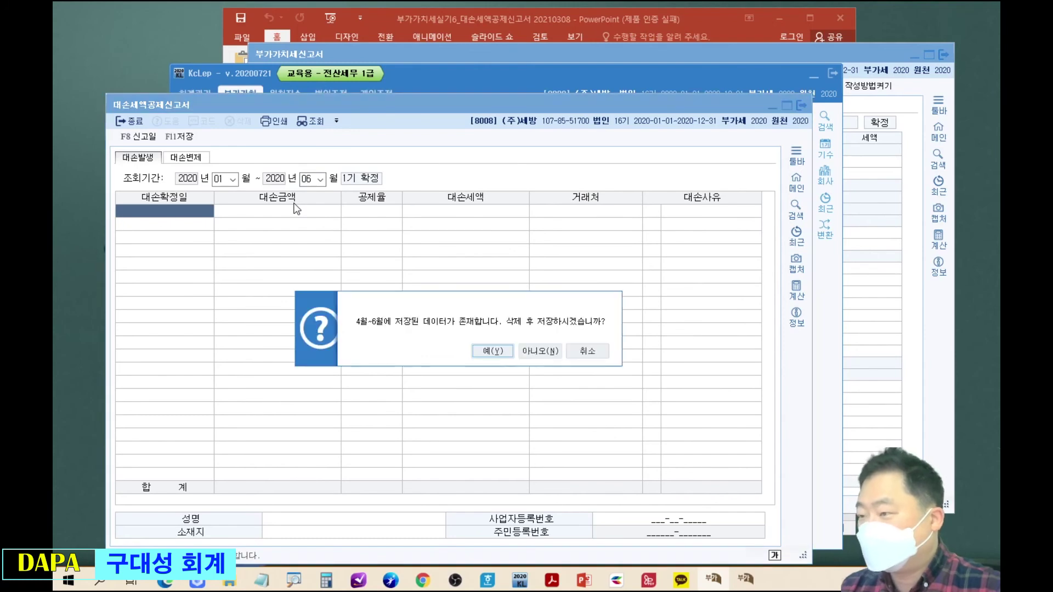
left_click(506, 351)
left_click(874, 306)
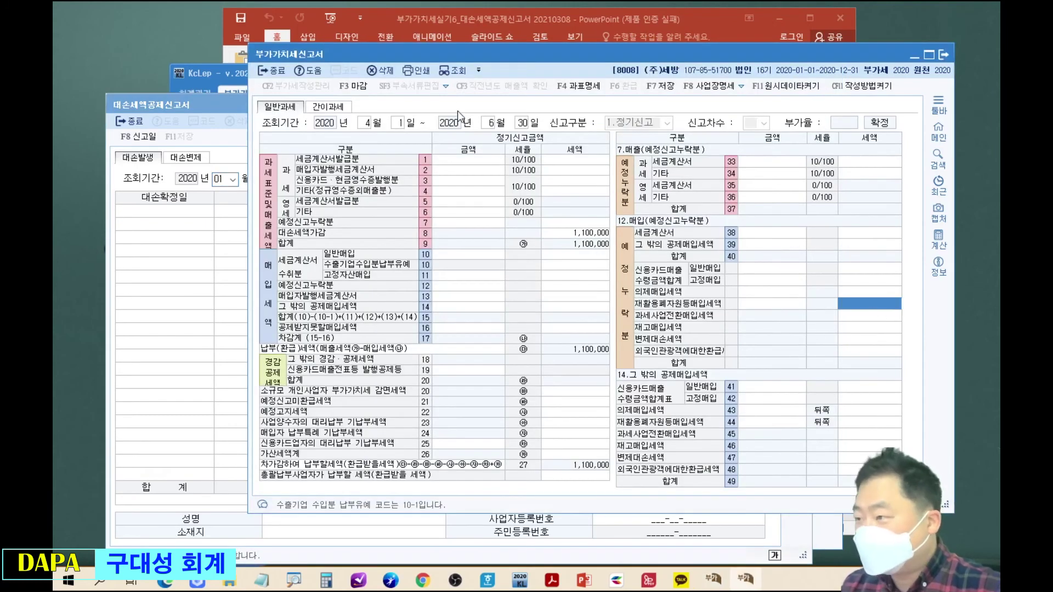
left_click(467, 160)
left_click(575, 276)
Set the 대손세액공제신고서 period back to 04월 ~ 06월 and enter a row dated 2020-06-17 with 대손금액 -9,900,000
left_click(195, 264)
type("04")
key("Return")
key("Return")
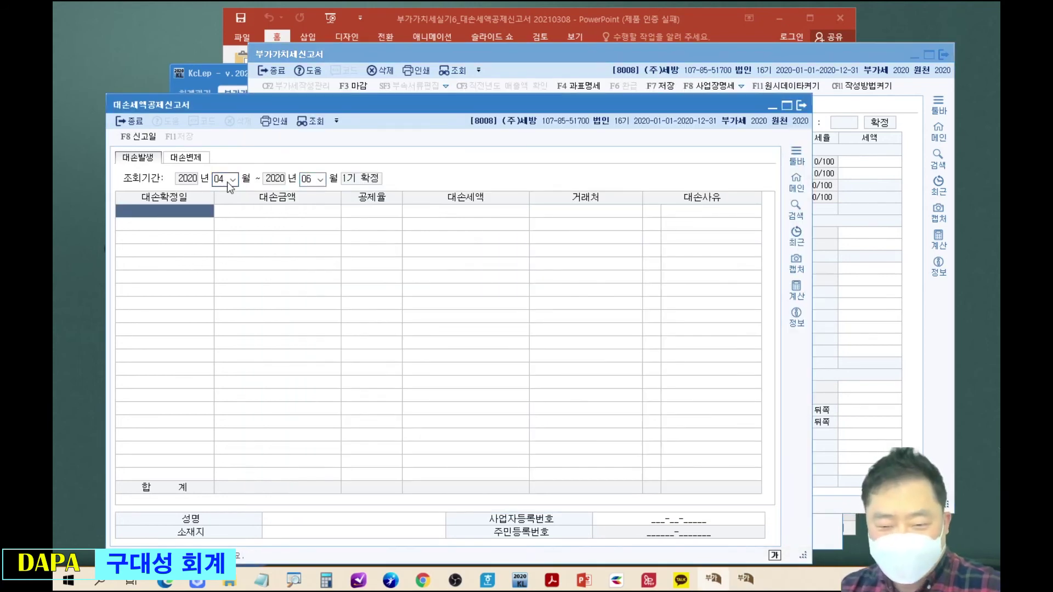
type("2020-06-1")
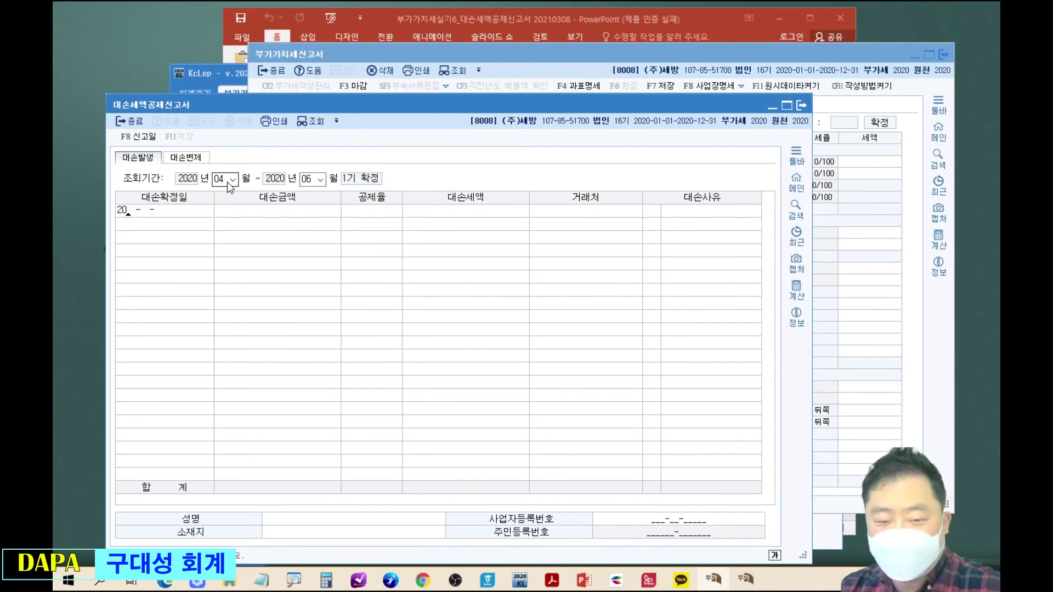
type("7")
key("Return")
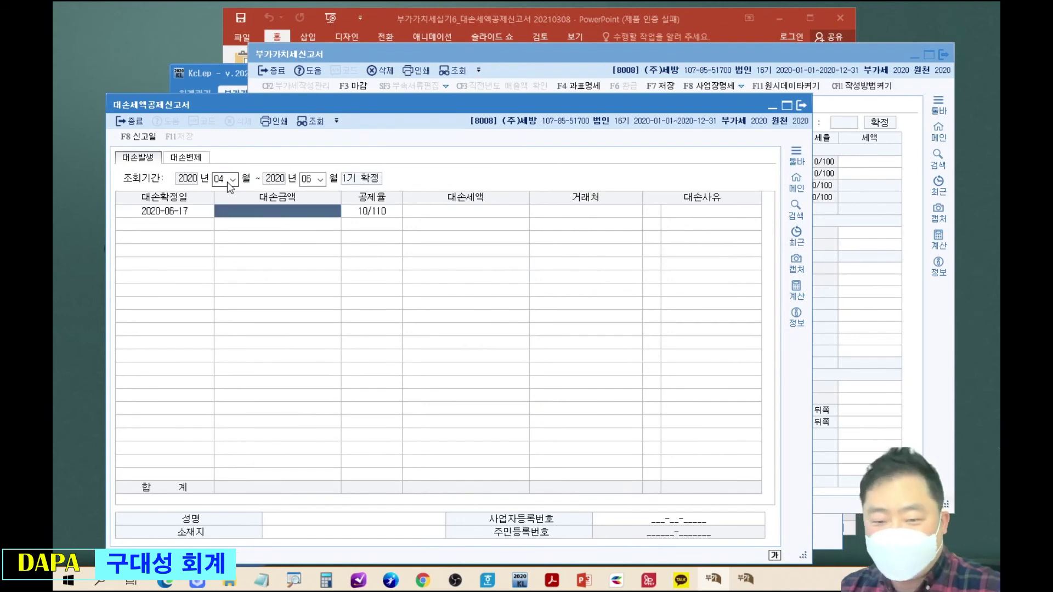
type("-9900000")
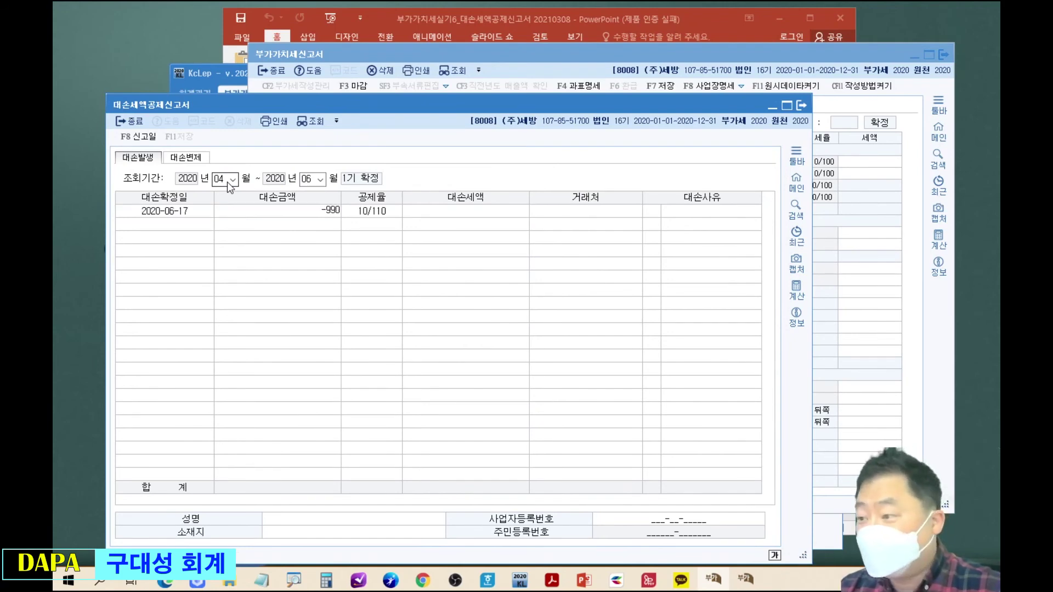
Set the row's 거래처 to 한길상사 and its 대손사유 to 7 직접입력 with the text ㅁㄴㅁ
key("Return")
key("Return")
type("101")
key("Return")
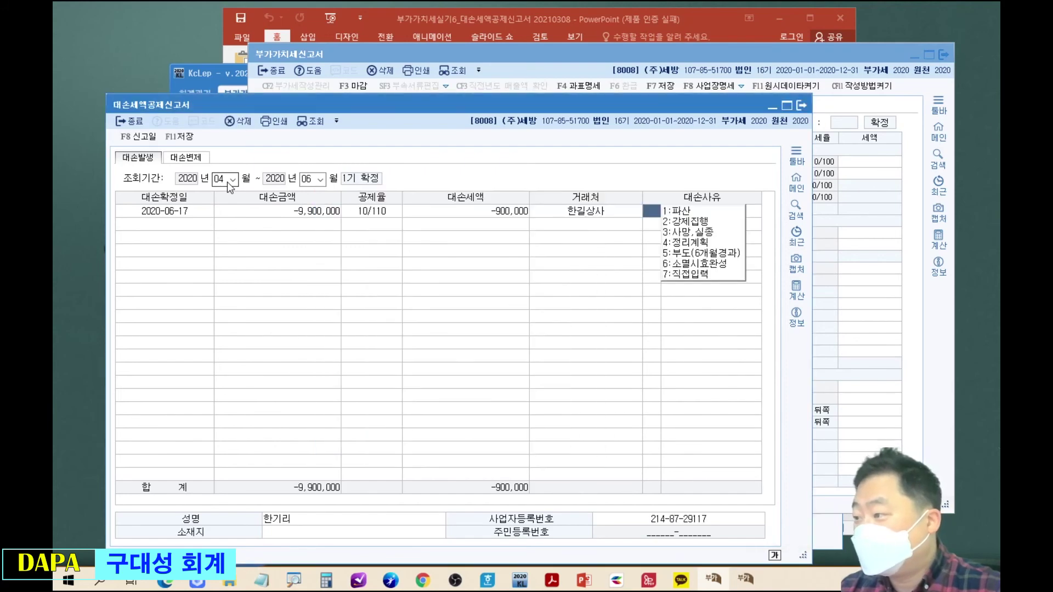
type("7")
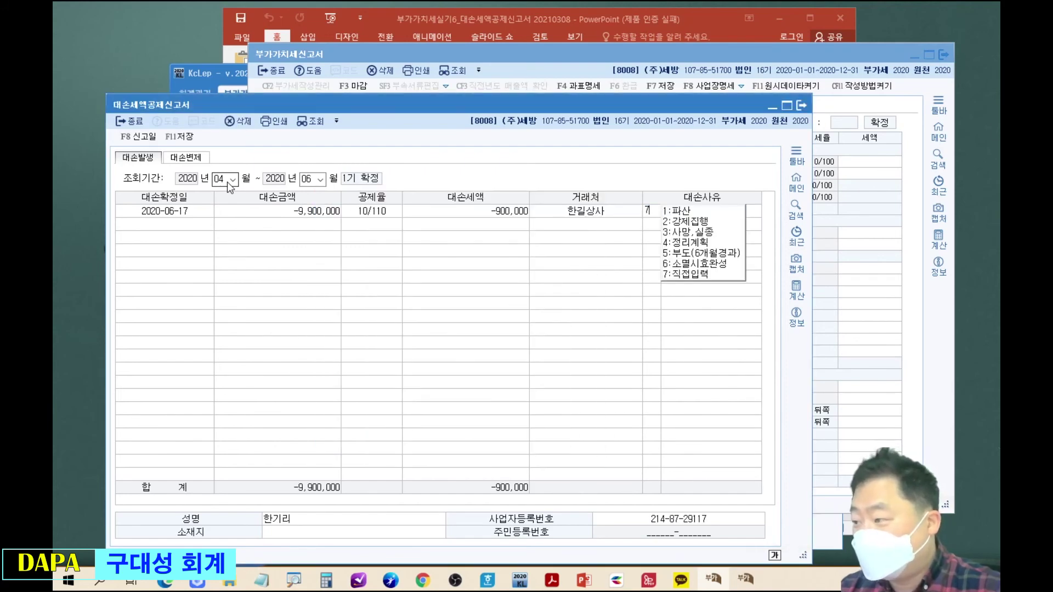
key("Return")
type("ㅁㄴㅁ")
key("Return")
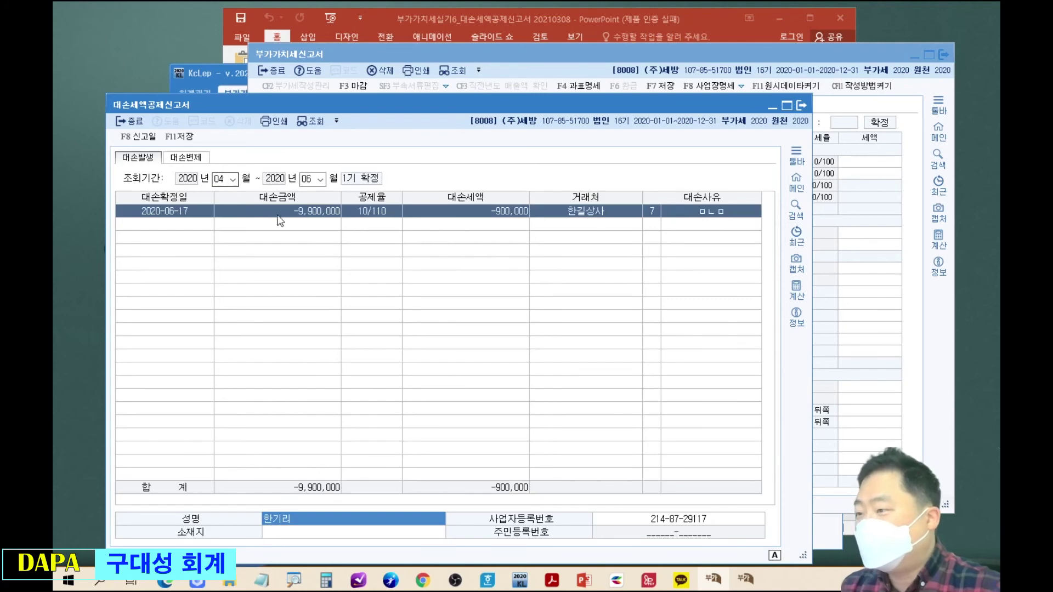
Save the new 대손세액공제신고서 row and reload the 부가가치세신고서 to pull in its 대손세액
key("Return")
key("Return")
key("F11")
left_click(386, 62)
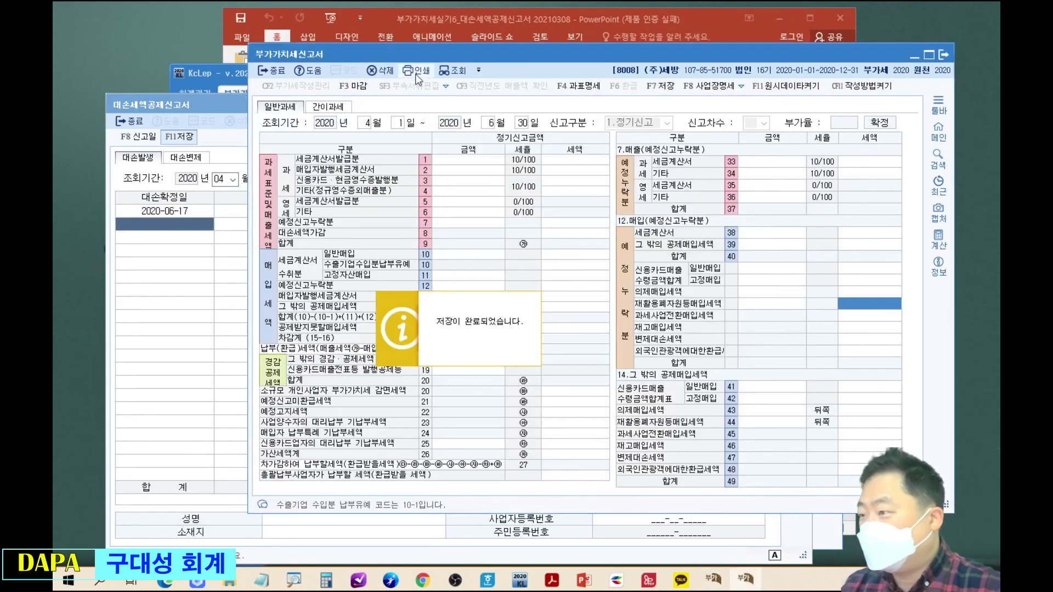
left_click(447, 73)
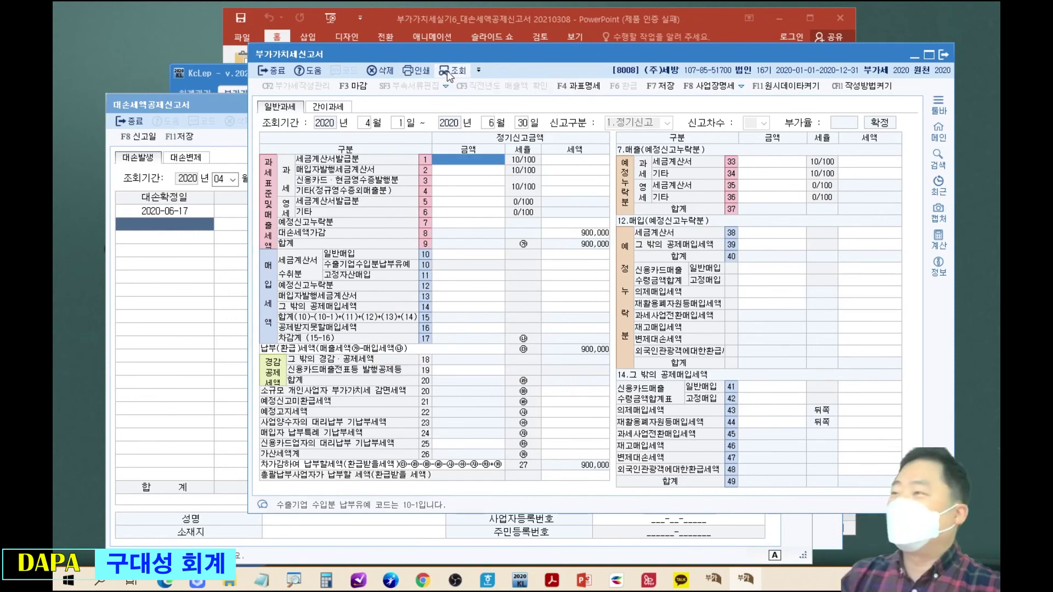
Place the 대손세액공제신고서 below line 8, box its 대손세액 total, link it to the circled 대손세액가감, and clear the ink
left_click(223, 104)
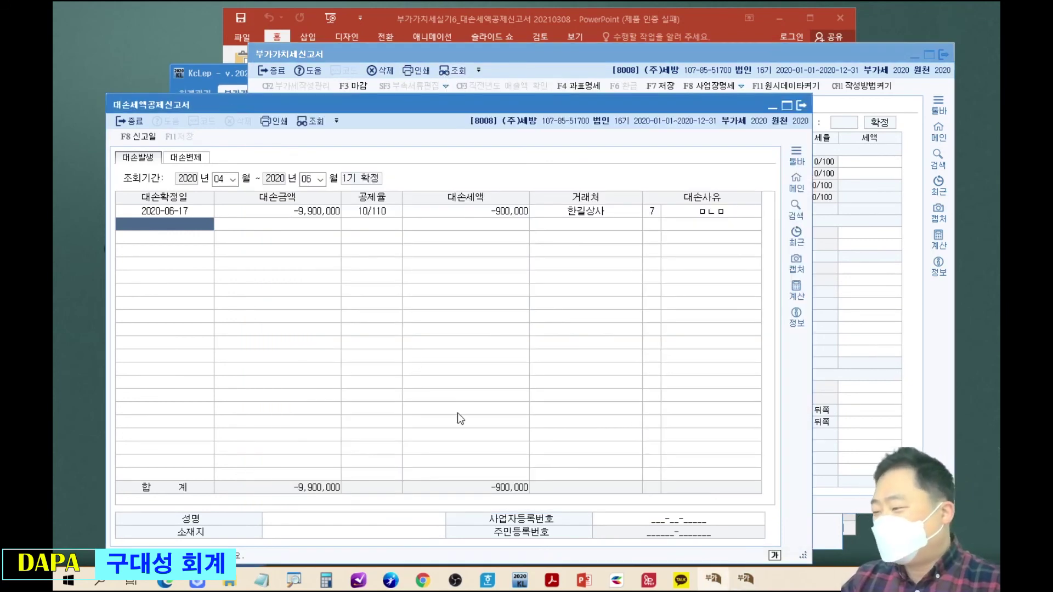
left_click_drag(690, 97, 734, 249)
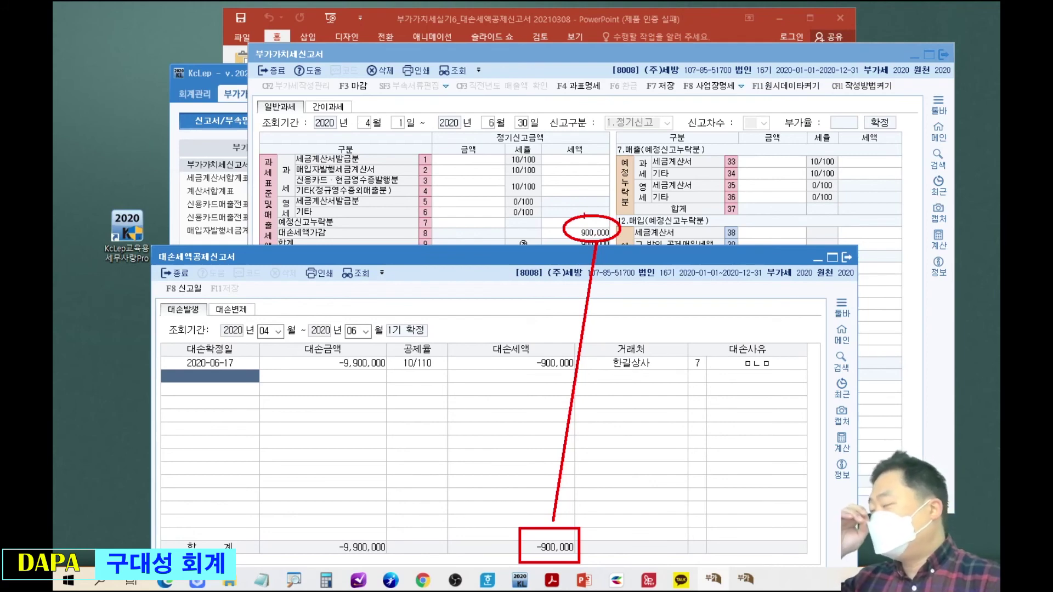
key("Escape")
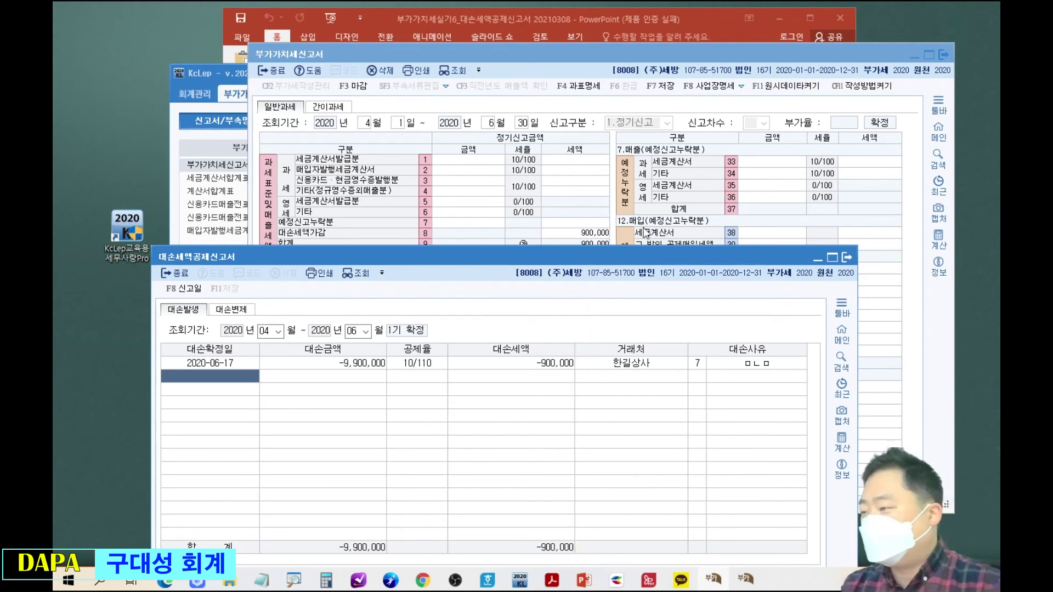
left_click(850, 256)
left_click(554, 22)
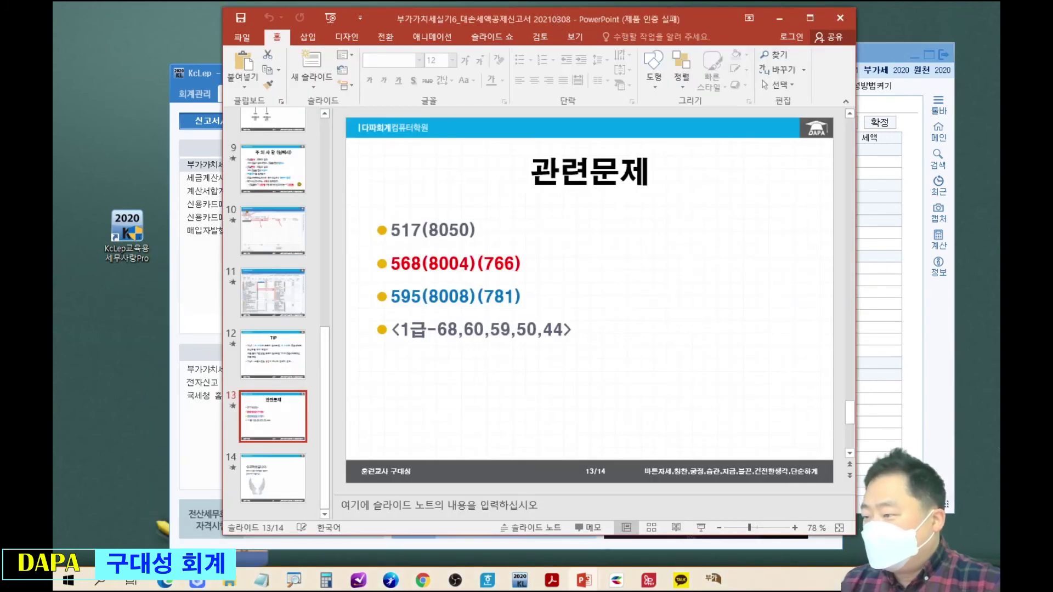
left_click_drag(363, 242, 545, 284)
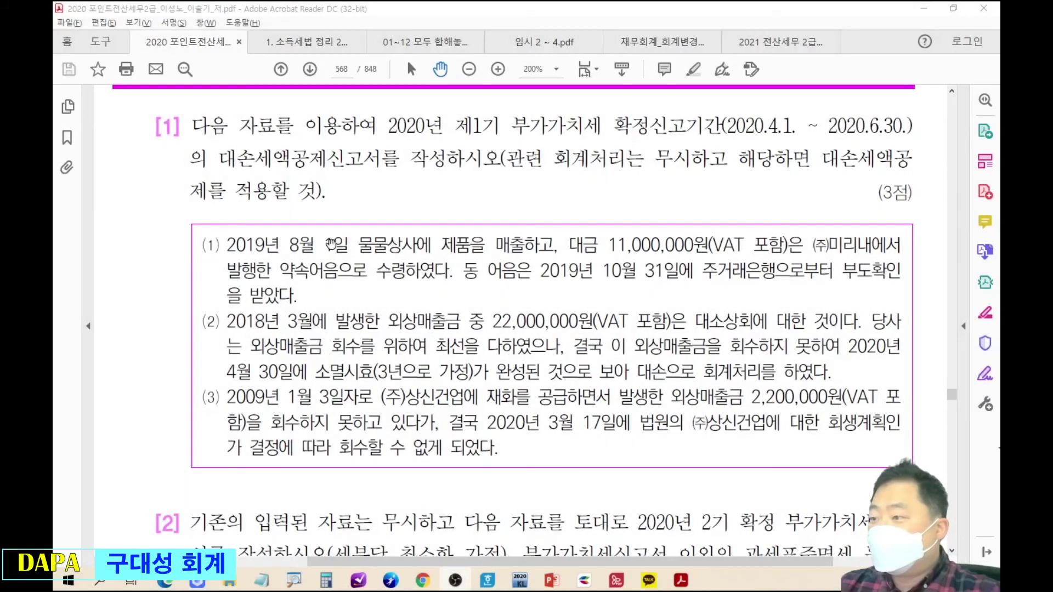
On the PDF problem, circle page number 568, underline the 2020년 제1기 확정신고기간 and 2019년 10월 31일, and slash after item (1)'s first sentence
mouse_move(329, 57)
left_mouse_down()
mouse_move(326, 77)
mouse_move(332, 53)
left_mouse_up()
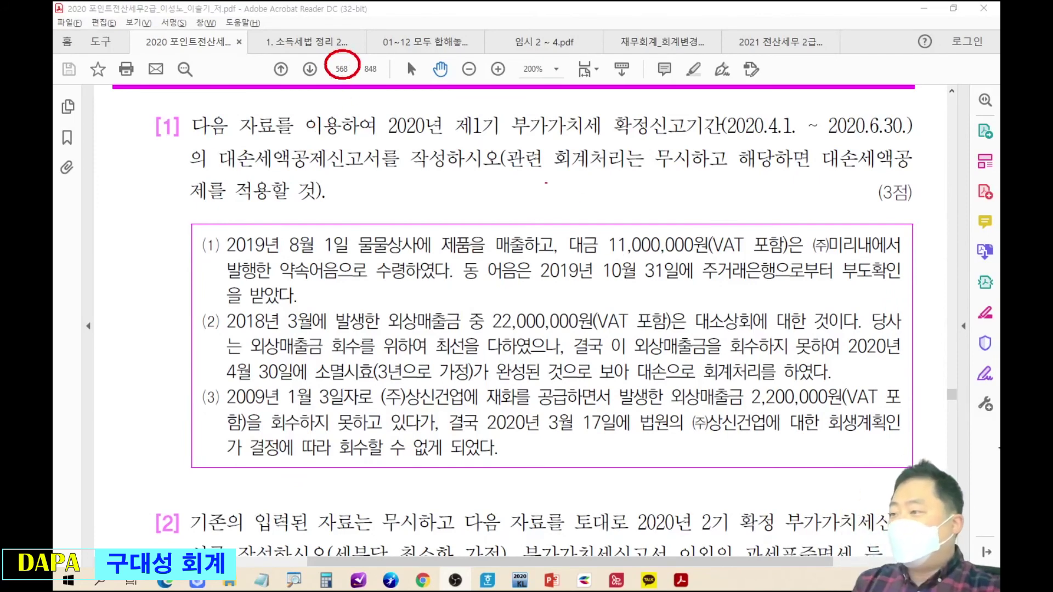
left_click_drag(387, 135, 719, 137)
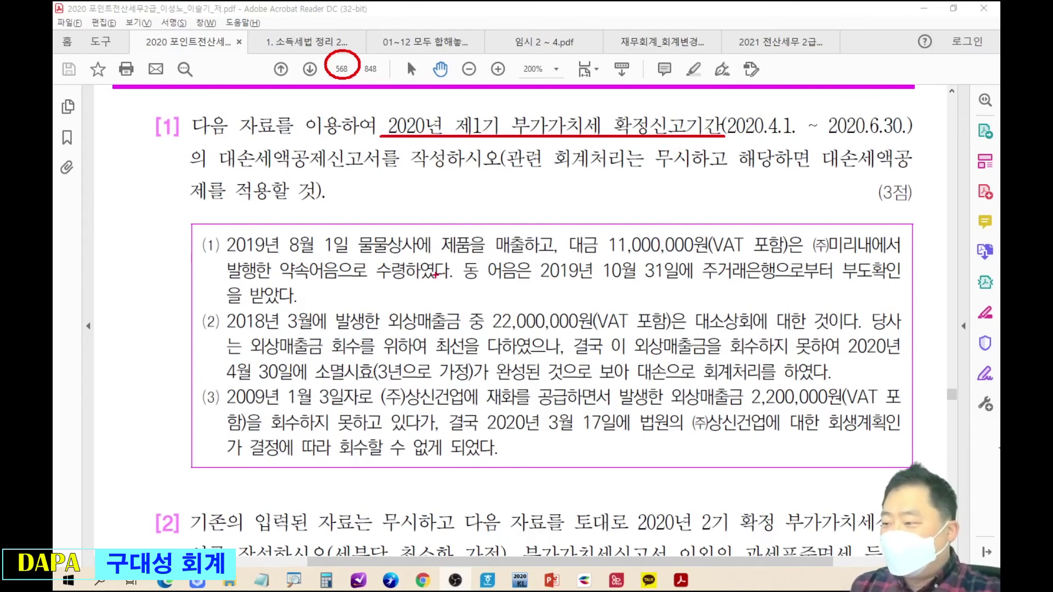
left_click_drag(467, 251, 431, 287)
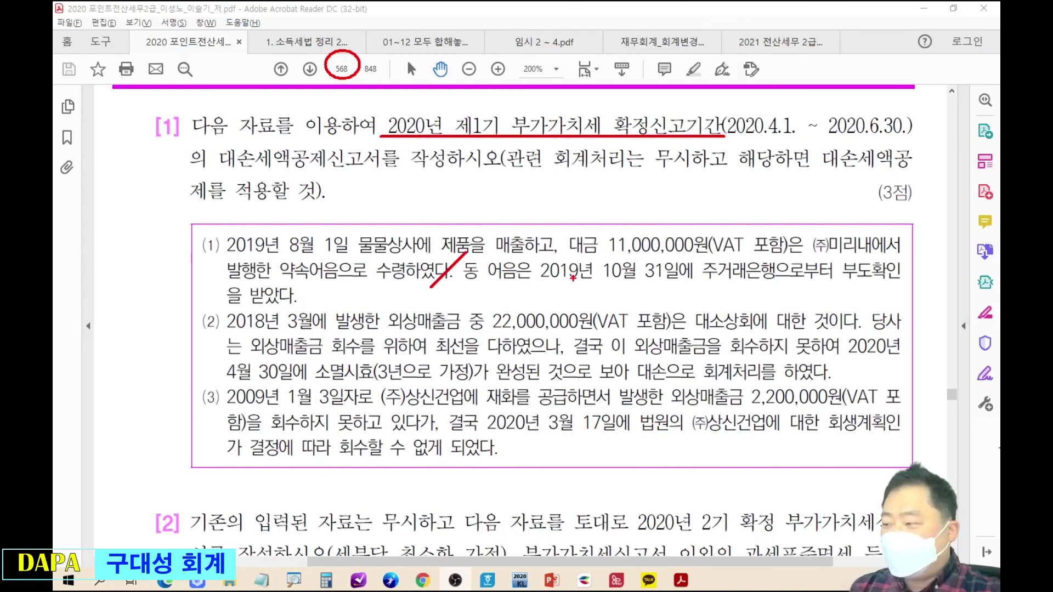
left_click_drag(536, 281, 676, 280)
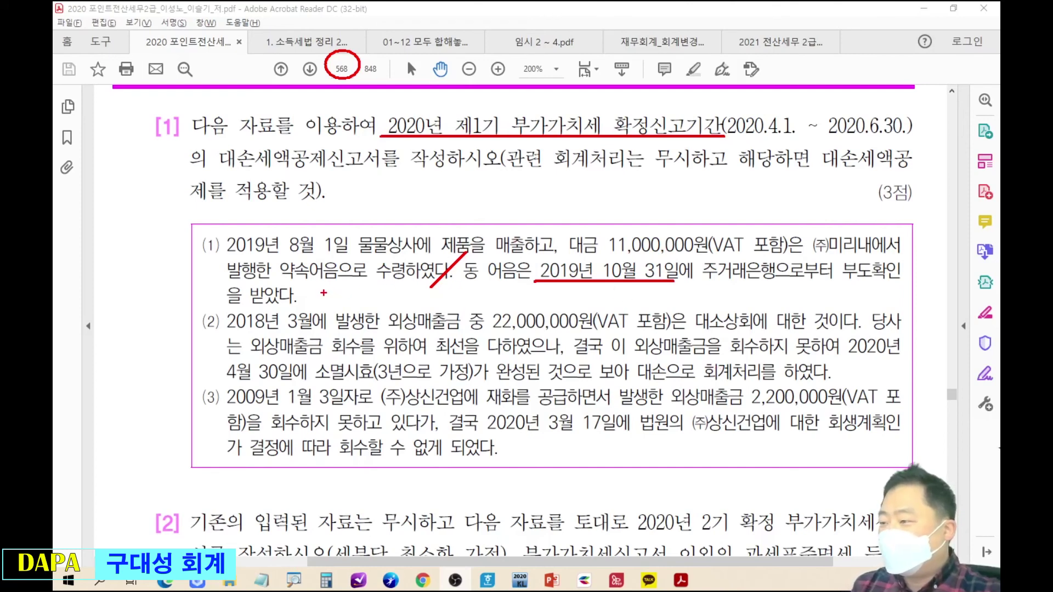
Mark item (1) with O and item (2) with X, underlining its 소멸시효 clause and linking the circled 2018년 and 2020년
mouse_move(312, 282)
left_mouse_down()
mouse_move(330, 295)
mouse_move(318, 281)
left_mouse_up()
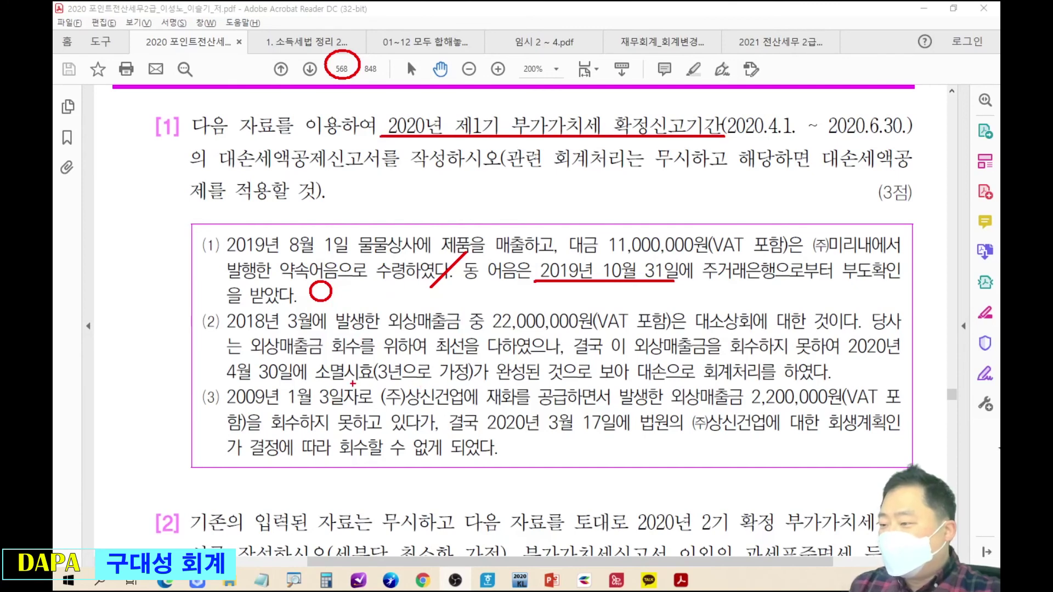
mouse_move(314, 381)
left_mouse_down()
mouse_move(635, 379)
mouse_move(630, 390)
left_mouse_up()
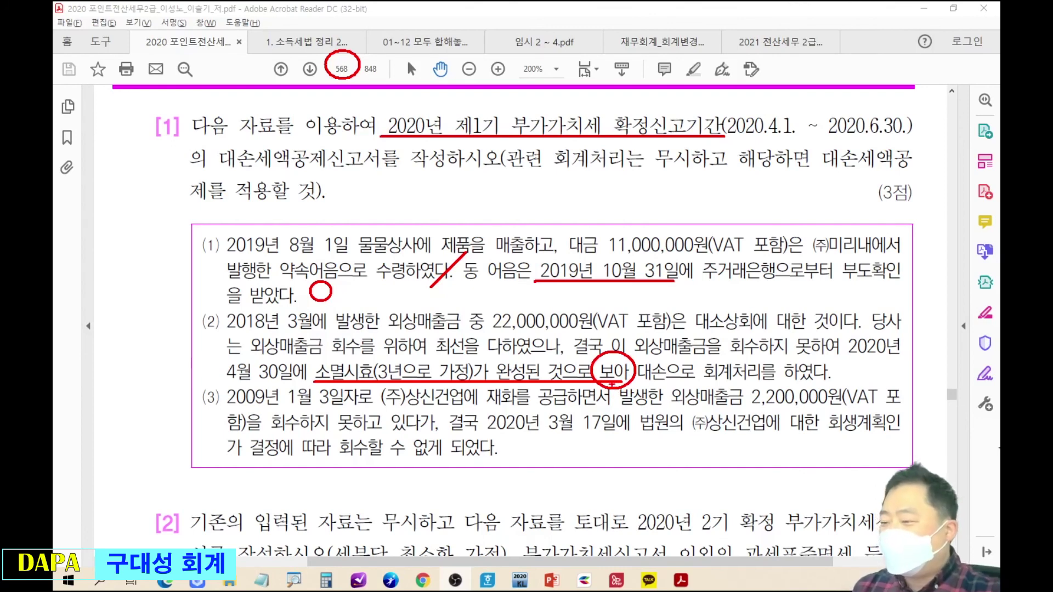
mouse_move(246, 302)
left_mouse_down()
mouse_move(218, 300)
mouse_move(279, 327)
mouse_move(277, 338)
mouse_move(656, 297)
mouse_move(825, 322)
mouse_move(848, 341)
mouse_move(872, 328)
mouse_move(899, 371)
left_mouse_up()
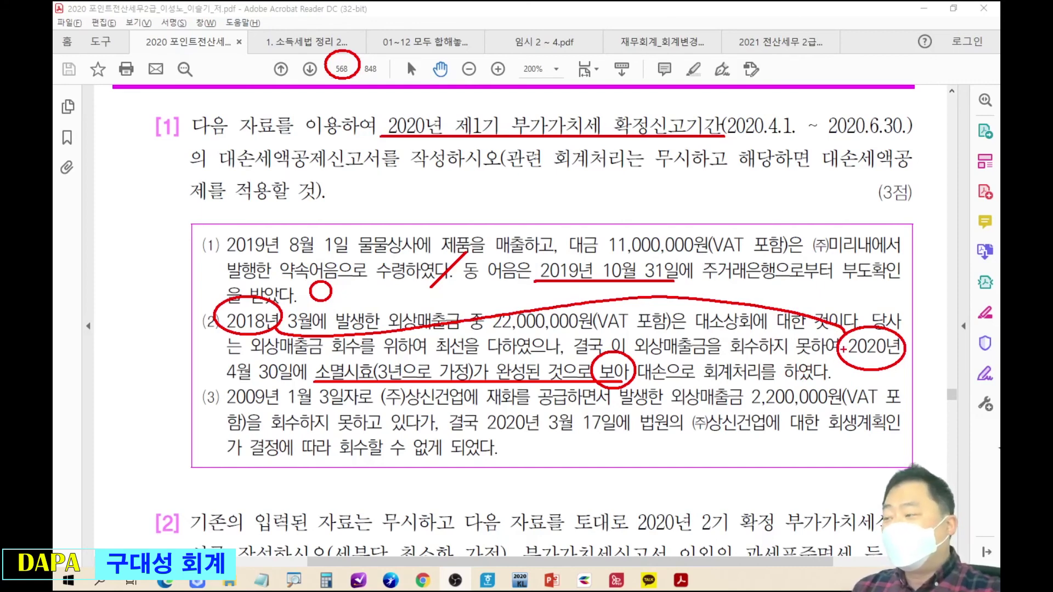
mouse_move(843, 366)
left_mouse_down()
mouse_move(832, 378)
mouse_move(845, 385)
left_mouse_up()
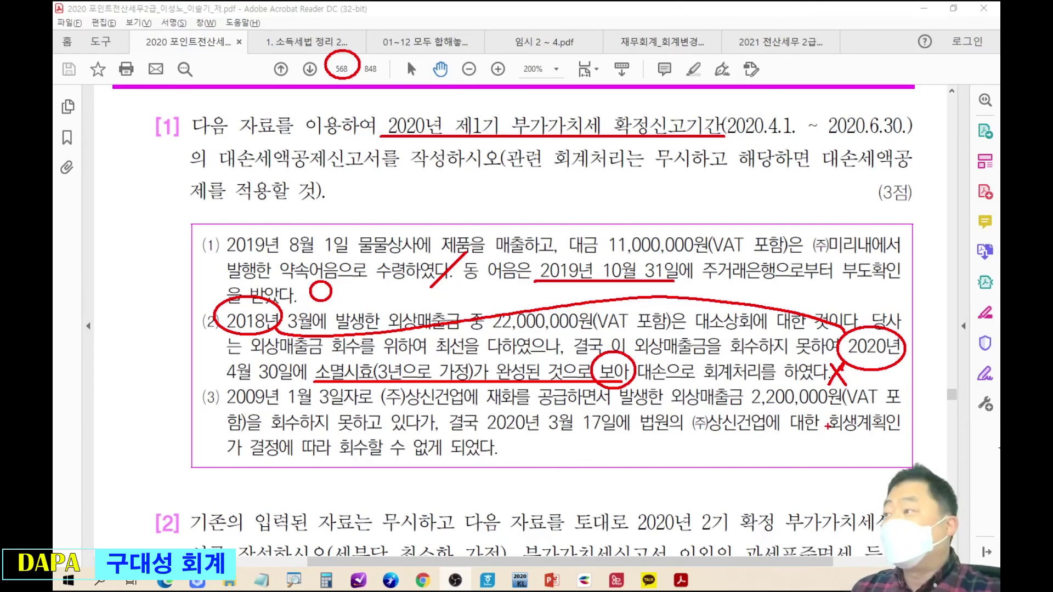
mouse_move(189, 311)
left_mouse_down()
mouse_move(164, 345)
mouse_move(194, 351)
left_mouse_up()
left_click_drag(758, 453, 764, 447)
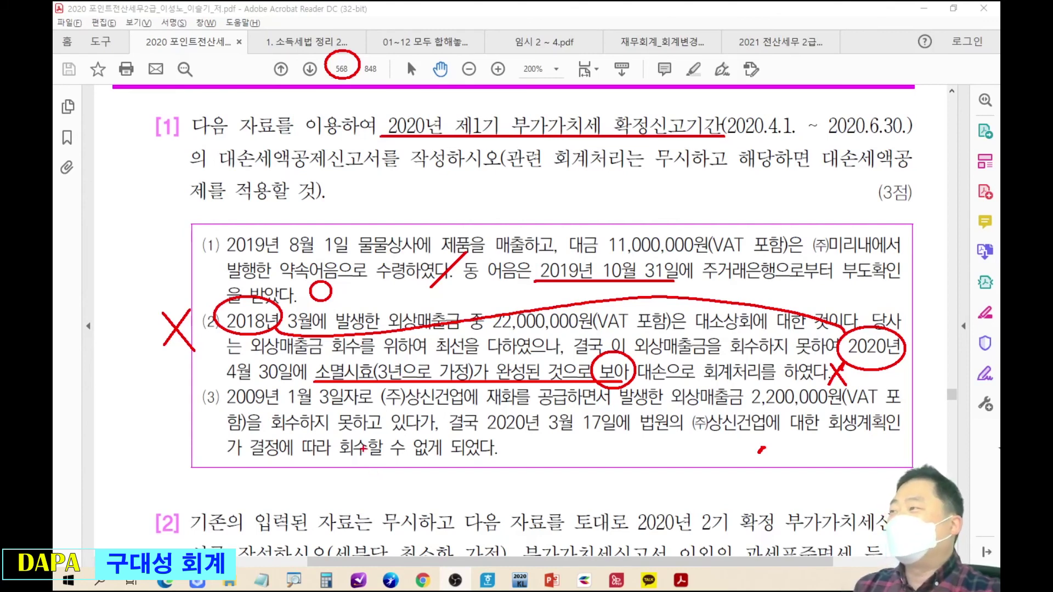
Cross item (3)'s ending, link its circled 2009년 to handwritten, underlined 2019년 and 7/25 notes, and check the 확정신고기간
mouse_move(522, 433)
left_mouse_down()
mouse_move(502, 458)
mouse_move(514, 448)
mouse_move(523, 464)
left_mouse_up()
mouse_move(225, 367)
left_mouse_down()
mouse_move(218, 381)
mouse_move(269, 411)
mouse_move(279, 379)
mouse_move(233, 368)
left_mouse_up()
mouse_move(271, 417)
left_mouse_down()
mouse_move(313, 469)
mouse_move(346, 481)
mouse_move(340, 499)
mouse_move(383, 476)
mouse_move(418, 500)
mouse_move(441, 478)
mouse_move(445, 487)
mouse_move(470, 477)
mouse_move(488, 497)
mouse_move(585, 481)
mouse_move(580, 496)
mouse_move(614, 479)
mouse_move(647, 496)
left_mouse_up()
mouse_move(625, 450)
left_mouse_down()
mouse_move(601, 482)
mouse_move(631, 517)
mouse_move(660, 482)
mouse_move(631, 451)
left_mouse_up()
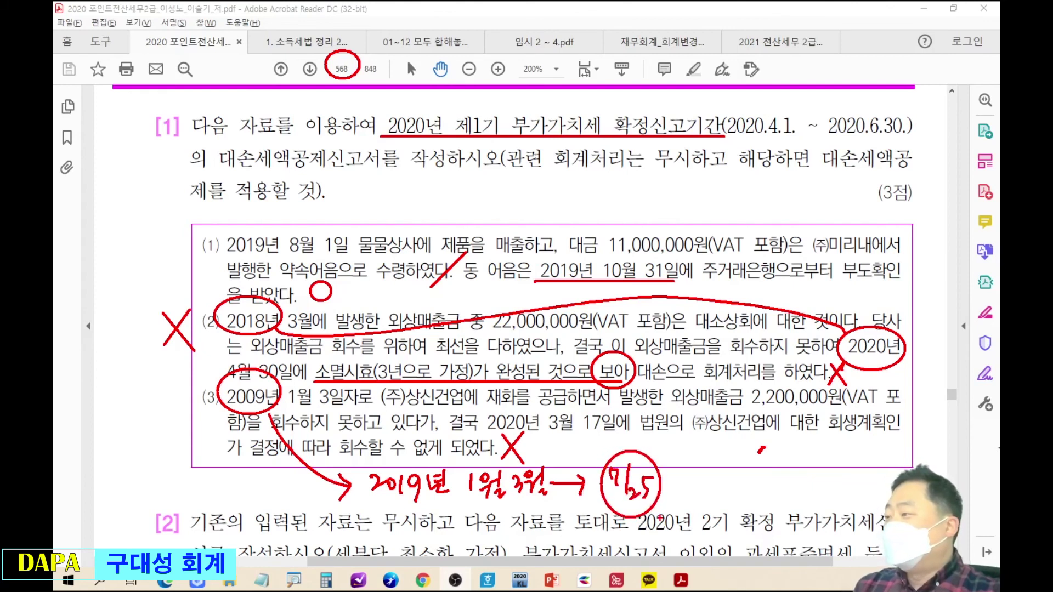
left_click_drag(366, 497, 454, 496)
left_click_drag(592, 500, 680, 500)
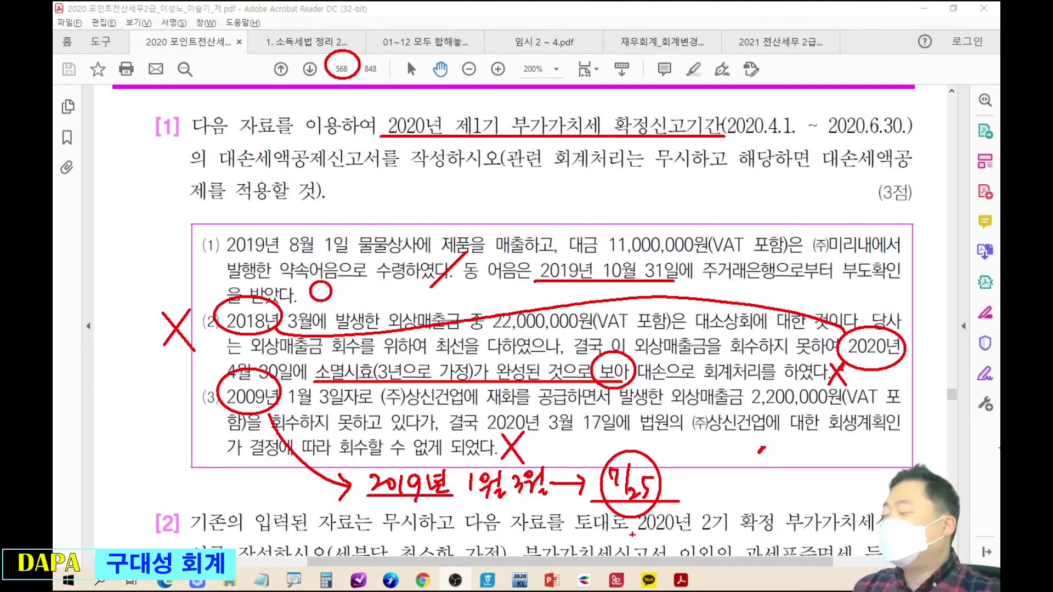
left_click_drag(576, 100, 607, 91)
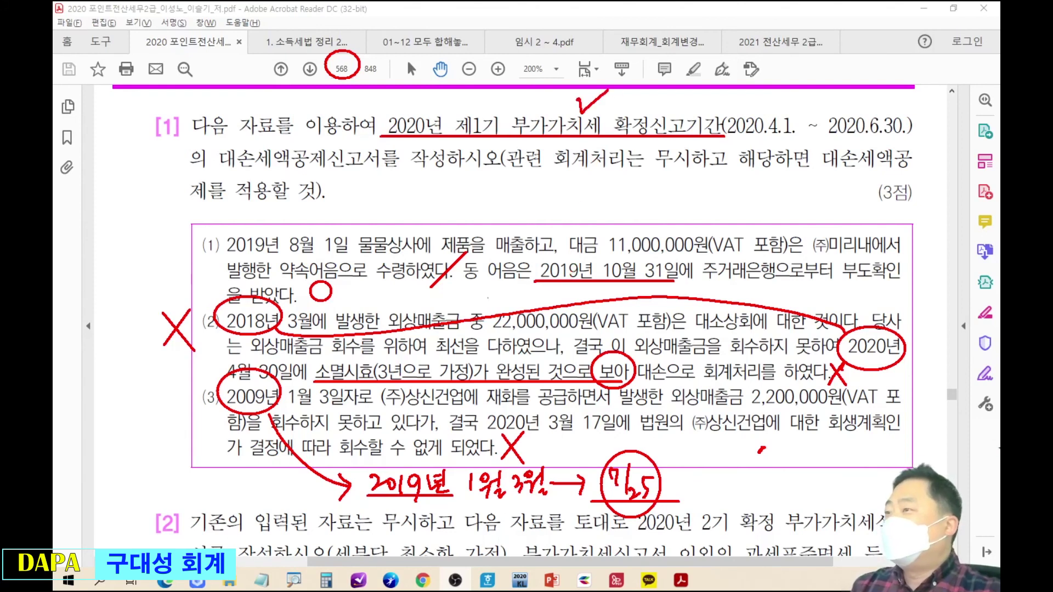
Put an X beside item (3), bracket items (1) and (3) in blue, re-cross item (3), and clear all the ink
left_click_drag(195, 371, 165, 411)
left_click_drag(168, 373, 194, 421)
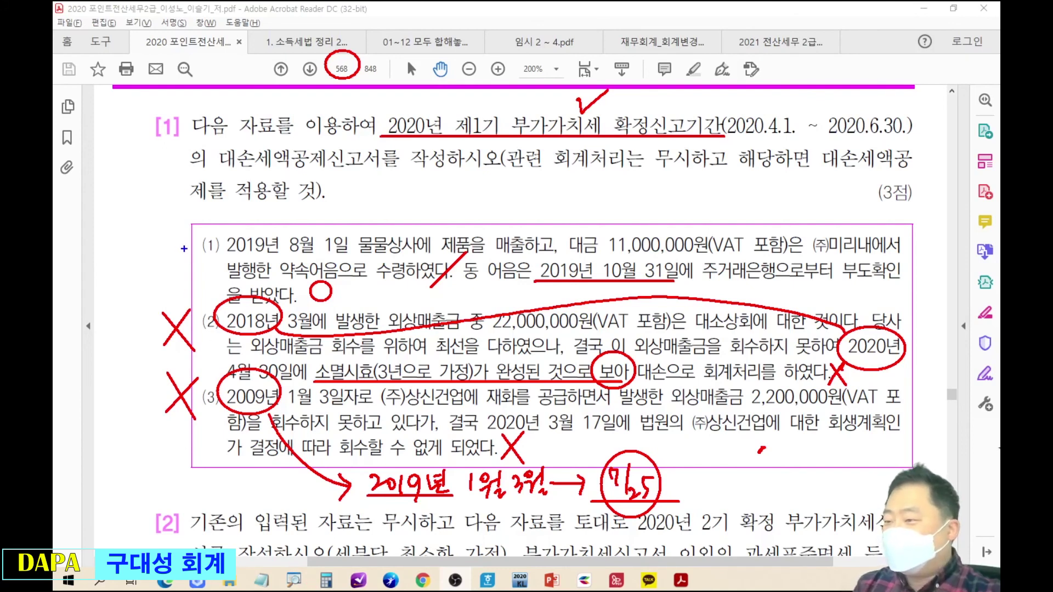
mouse_move(171, 232)
left_mouse_down()
mouse_move(128, 238)
mouse_move(129, 386)
mouse_move(157, 382)
mouse_move(163, 396)
left_mouse_up()
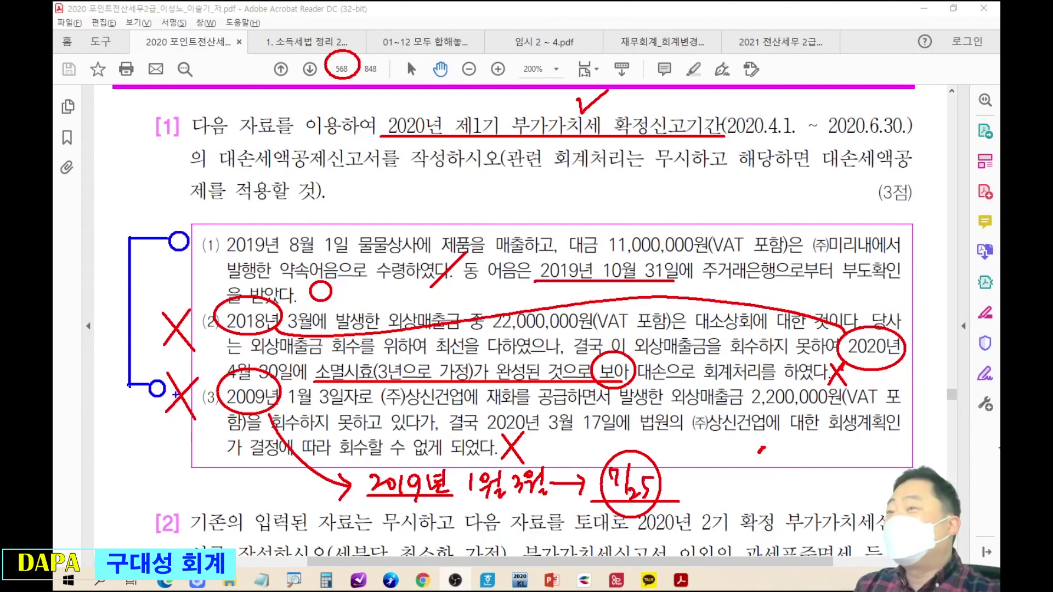
mouse_move(170, 372)
left_mouse_down()
mouse_move(197, 417)
mouse_move(196, 376)
left_mouse_up()
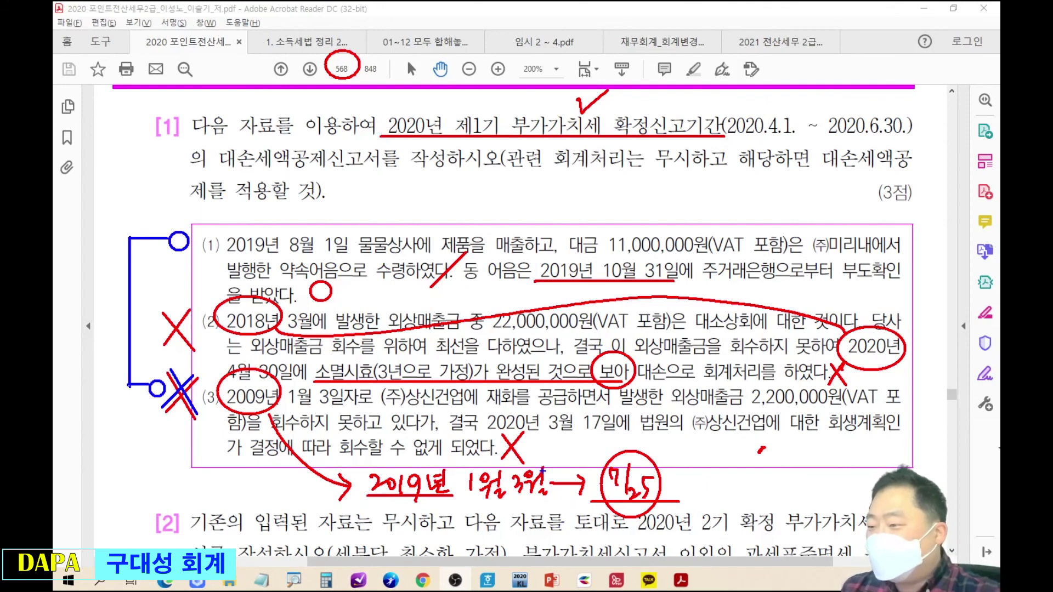
key("Escape")
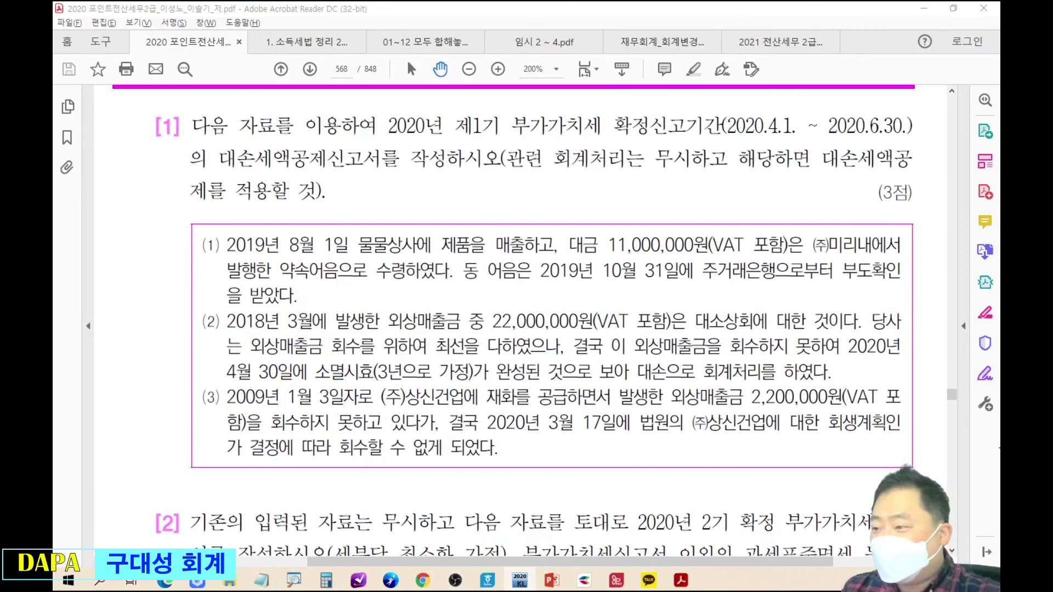
Bring the 대손세액공제신고서 below item (1) of the PDF problem and set its 조회기간 to 2020년 04월 ~ 06월
left_click_drag(352, 255, 339, 330)
type("04")
key("Return")
type("06")
key("Return")
Enter 2020-04-30 as the 대손확정일 in the first 대손발생 row
type("2019-  -")
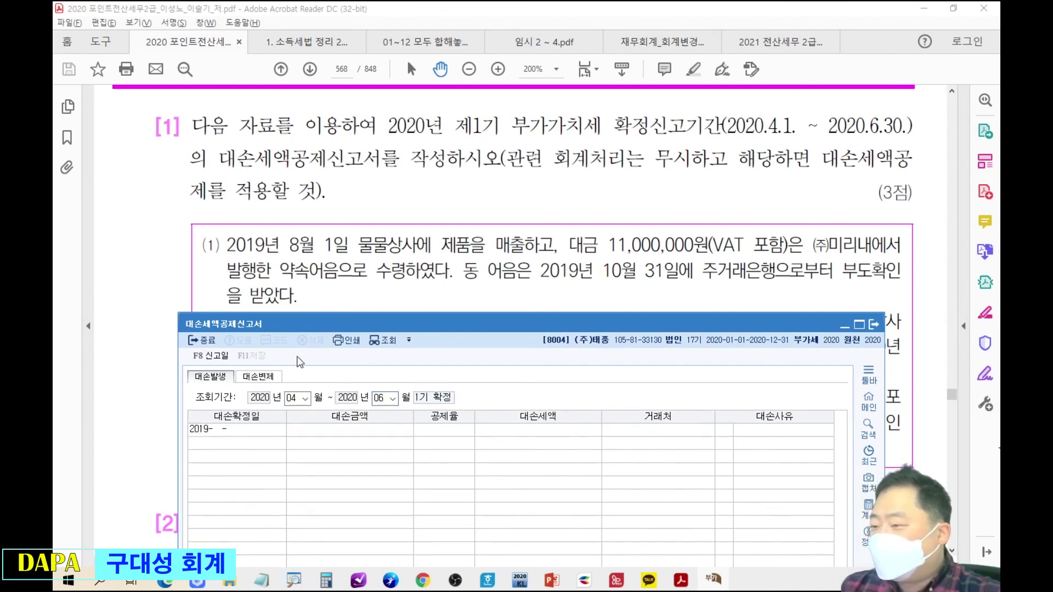
left_click_drag(230, 429, 189, 430)
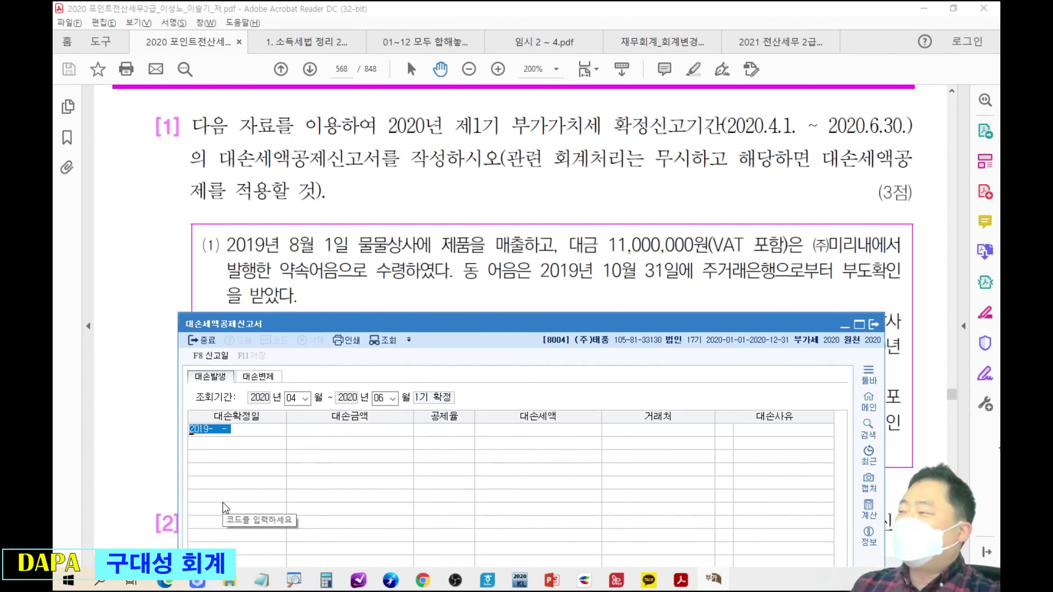
type("2020-")
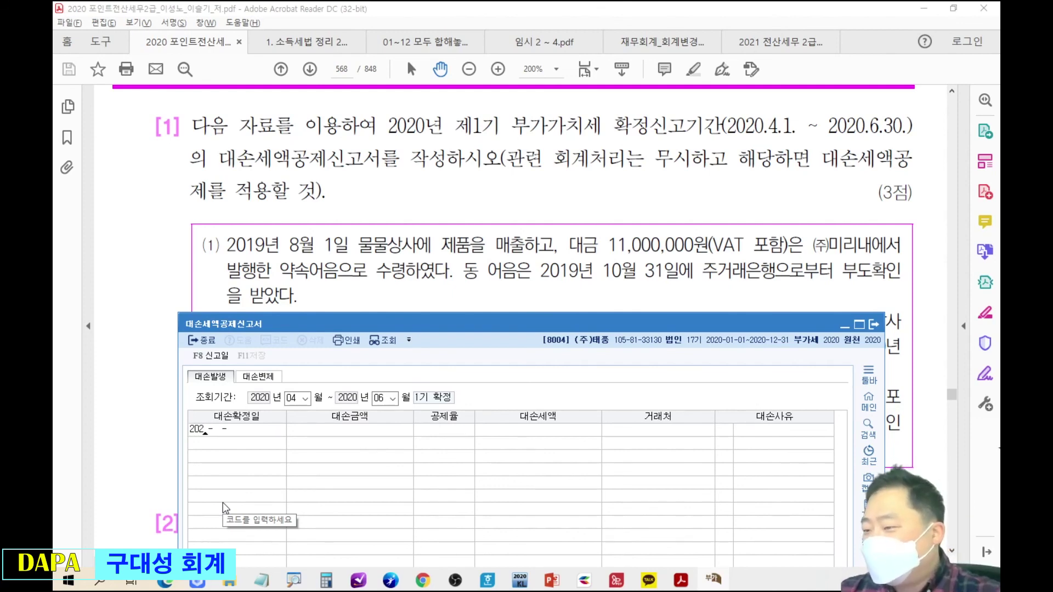
type("04-30")
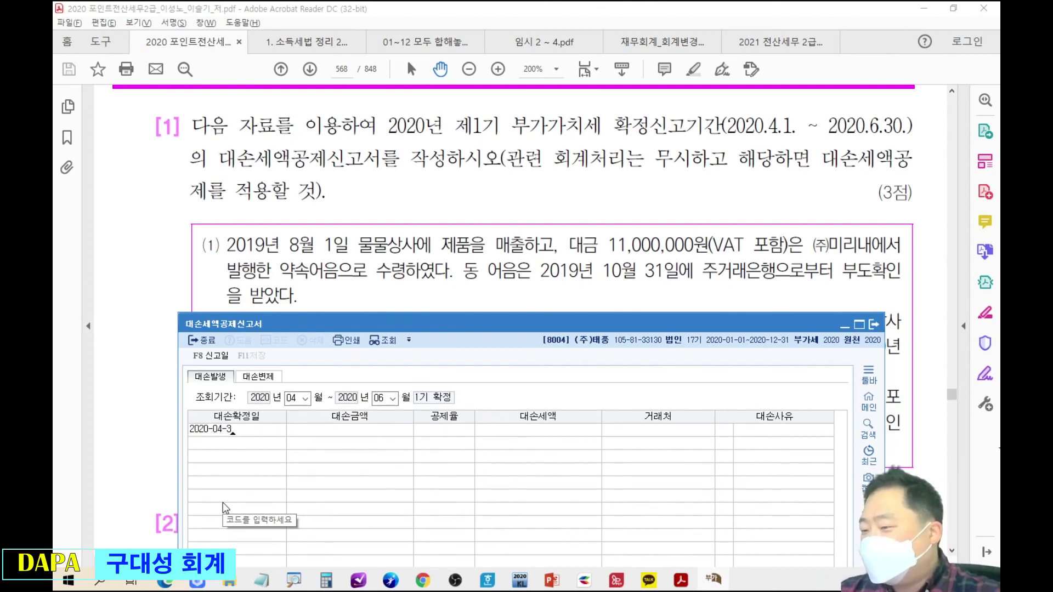
key("Return")
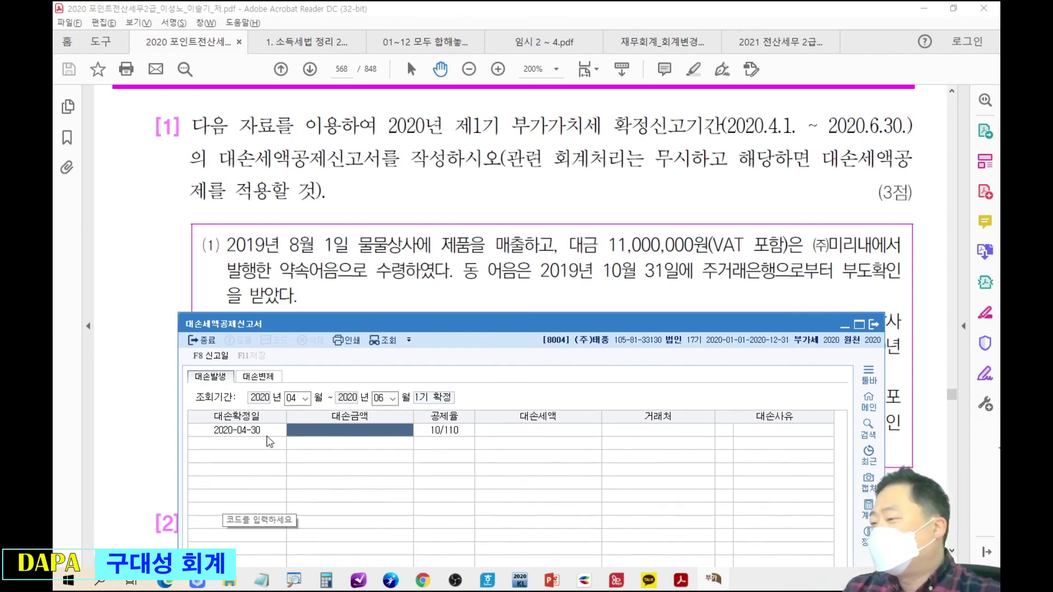
Sketch a 6개월 timeline above item (1), from 10/31 through months 11, 12, 1, 2, 3 and a circled 4, joined by arcs
left_click_drag(401, 169, 412, 212)
mouse_move(418, 198)
left_mouse_down()
mouse_move(436, 213)
mouse_move(480, 192)
mouse_move(574, 191)
mouse_move(519, 176)
left_mouse_up()
left_click_drag(531, 173, 544, 188)
mouse_move(550, 164)
left_mouse_down()
mouse_move(551, 190)
mouse_move(554, 179)
mouse_move(582, 184)
left_mouse_up()
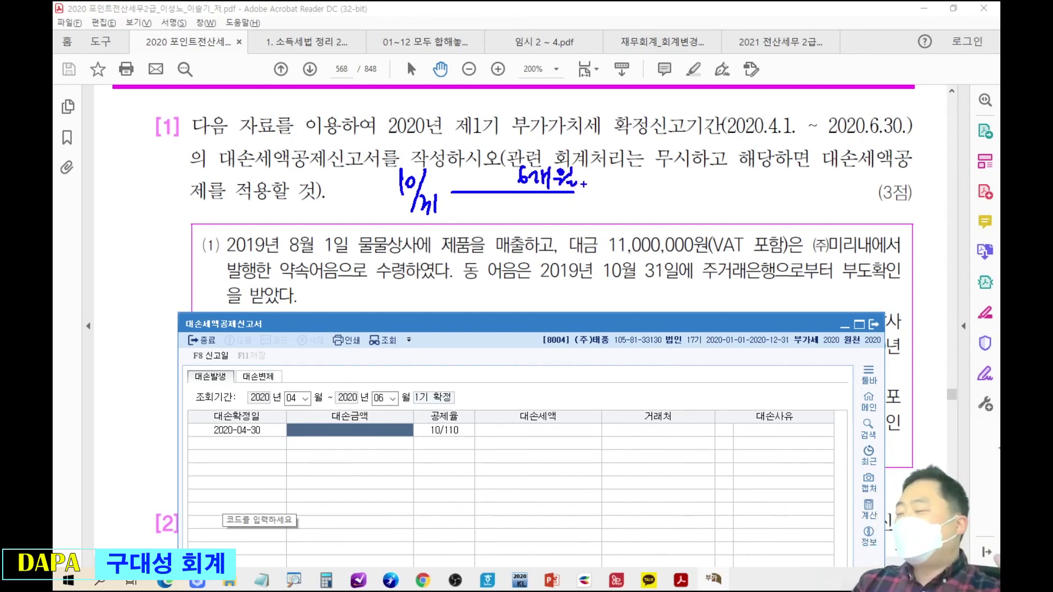
left_click_drag(493, 205, 494, 222)
mouse_move(501, 206)
left_mouse_down()
mouse_move(500, 218)
mouse_move(527, 218)
left_mouse_up()
left_click(505, 219)
left_click_drag(526, 218, 643, 219)
left_click(558, 219)
left_click(586, 219)
left_click(617, 218)
mouse_move(433, 226)
left_mouse_down()
mouse_move(437, 240)
mouse_move(487, 226)
mouse_move(683, 218)
mouse_move(660, 198)
left_mouse_up()
Complete the timeline's end as 4/30, write 5/1 beside it, and underline both dates
mouse_move(698, 204)
left_mouse_down()
mouse_move(680, 240)
mouse_move(700, 240)
mouse_move(712, 226)
left_mouse_up()
left_click_drag(668, 256, 727, 247)
mouse_move(744, 207)
left_mouse_down()
mouse_move(749, 218)
mouse_move(761, 197)
left_mouse_up()
left_click_drag(772, 193, 749, 255)
left_click_drag(730, 252, 796, 257)
left_click_drag(814, 252, 820, 246)
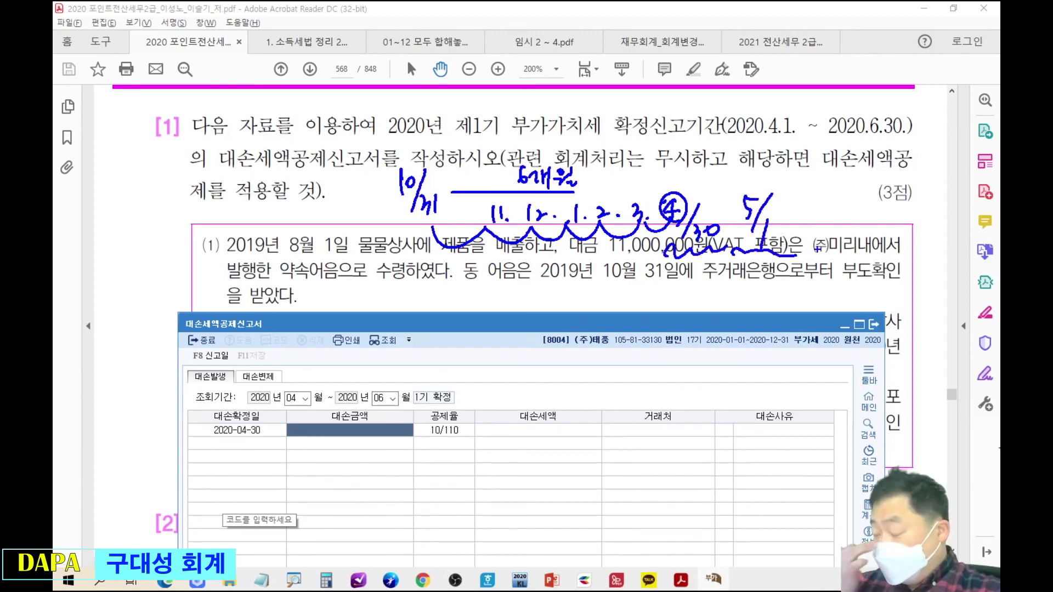
Circle the 대손확정일 entry, point an arrow at 5/1, link 2019년 10월 31일 to the entry with a note, and clear the ink
mouse_move(202, 402)
left_mouse_down()
mouse_move(257, 455)
mouse_move(277, 423)
mouse_move(241, 405)
left_mouse_up()
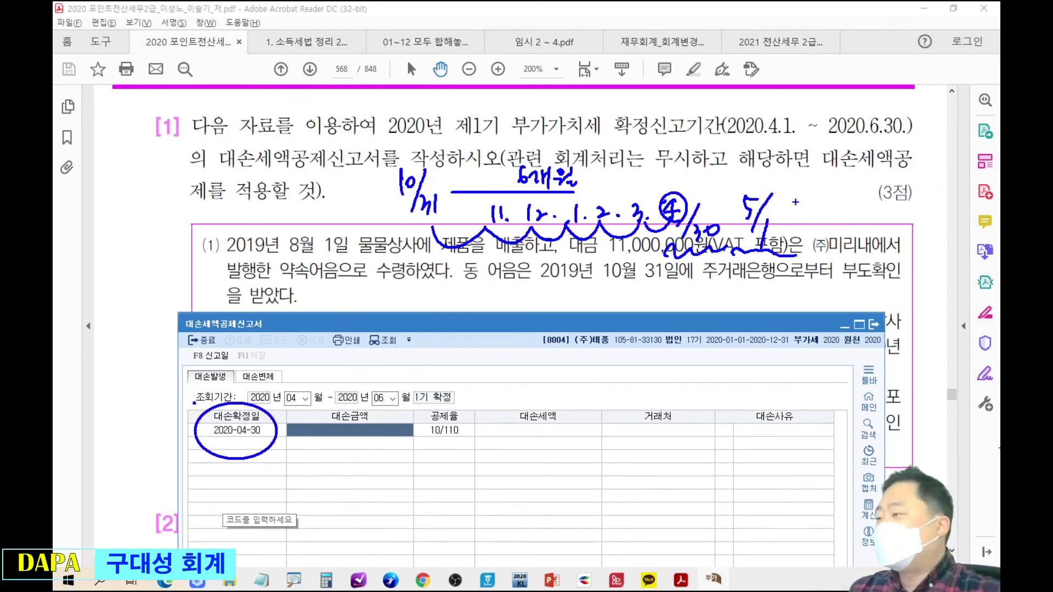
mouse_move(763, 172)
left_mouse_down()
mouse_move(773, 179)
mouse_move(817, 70)
left_mouse_up()
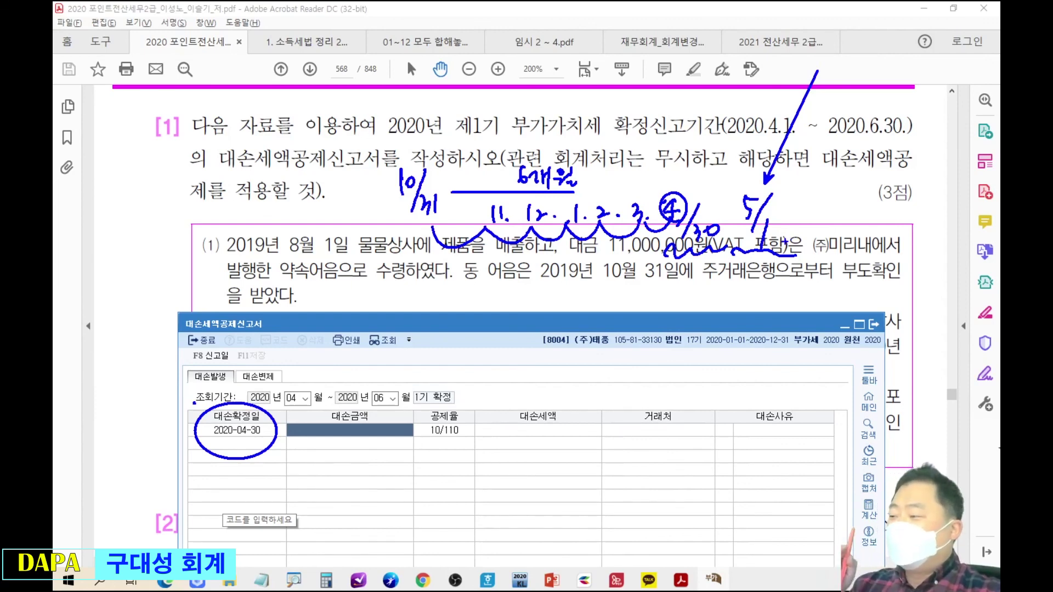
mouse_move(531, 285)
left_mouse_down()
mouse_move(679, 284)
mouse_move(447, 329)
mouse_move(276, 384)
mouse_move(290, 385)
left_mouse_up()
left_click_drag(296, 392, 300, 406)
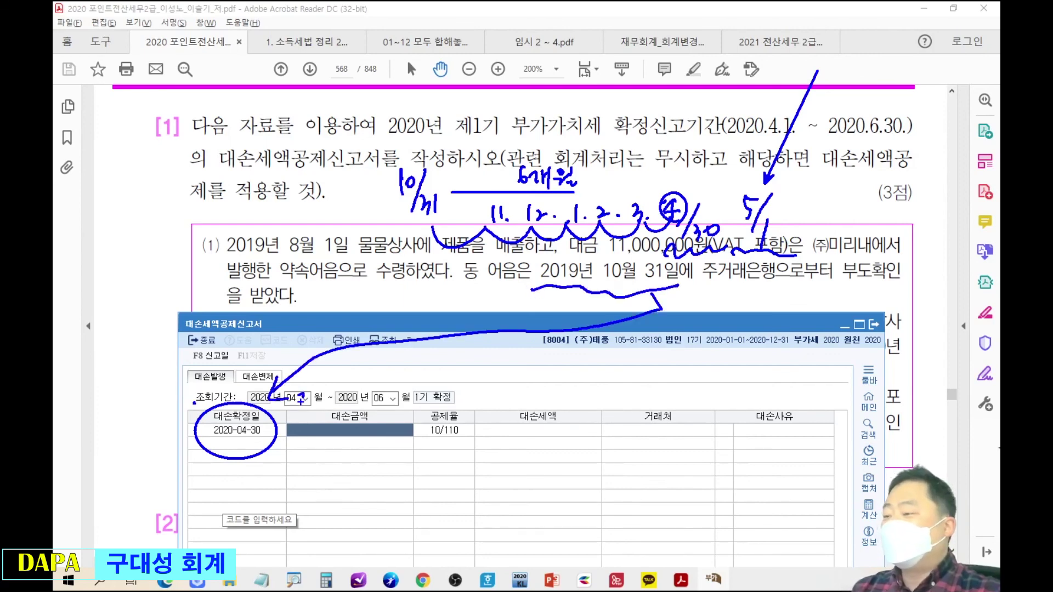
mouse_move(405, 346)
left_mouse_down()
mouse_move(424, 343)
mouse_move(426, 369)
left_mouse_up()
mouse_move(416, 357)
left_mouse_down()
mouse_move(431, 351)
mouse_move(429, 379)
left_mouse_up()
mouse_move(431, 345)
left_mouse_down()
mouse_move(452, 368)
mouse_move(464, 359)
left_mouse_up()
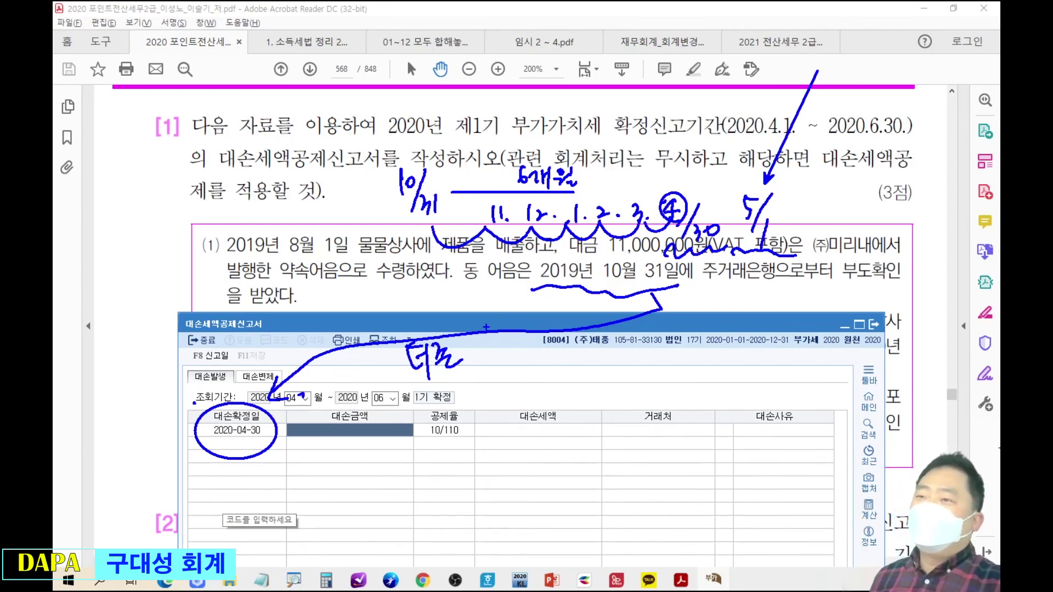
key("Escape")
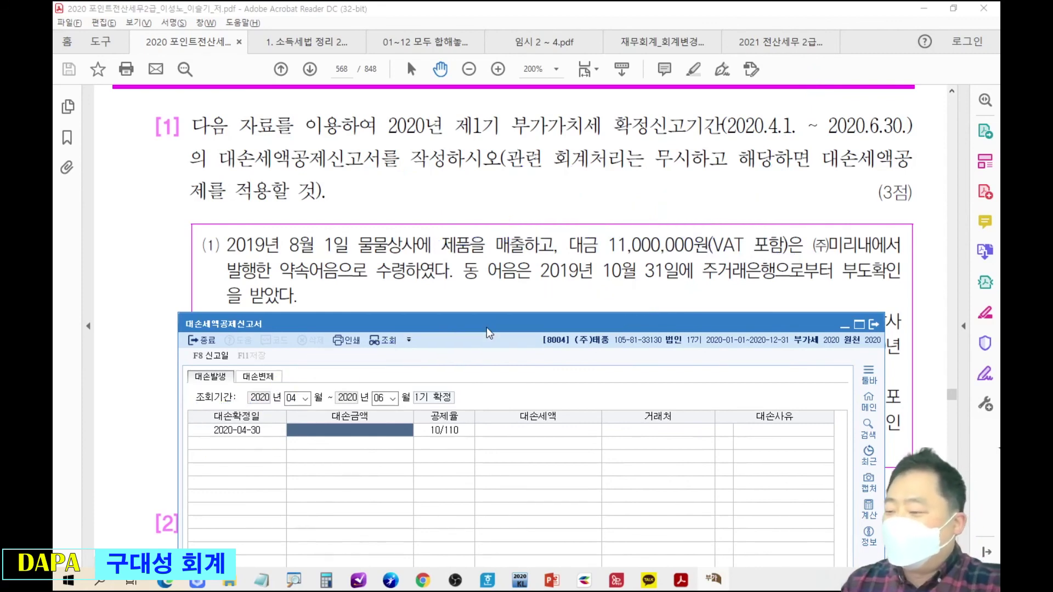
Set the first row's 대손확정일 to 2020-05-01 and its 대손금액 to 11,000,000
left_click(264, 433)
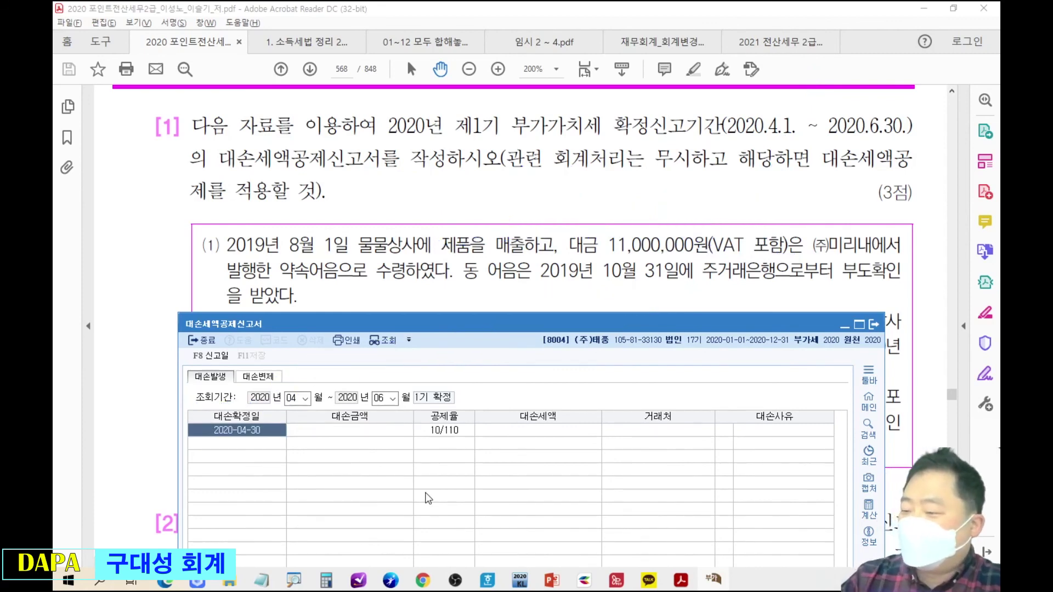
type("20200501")
key("Return")
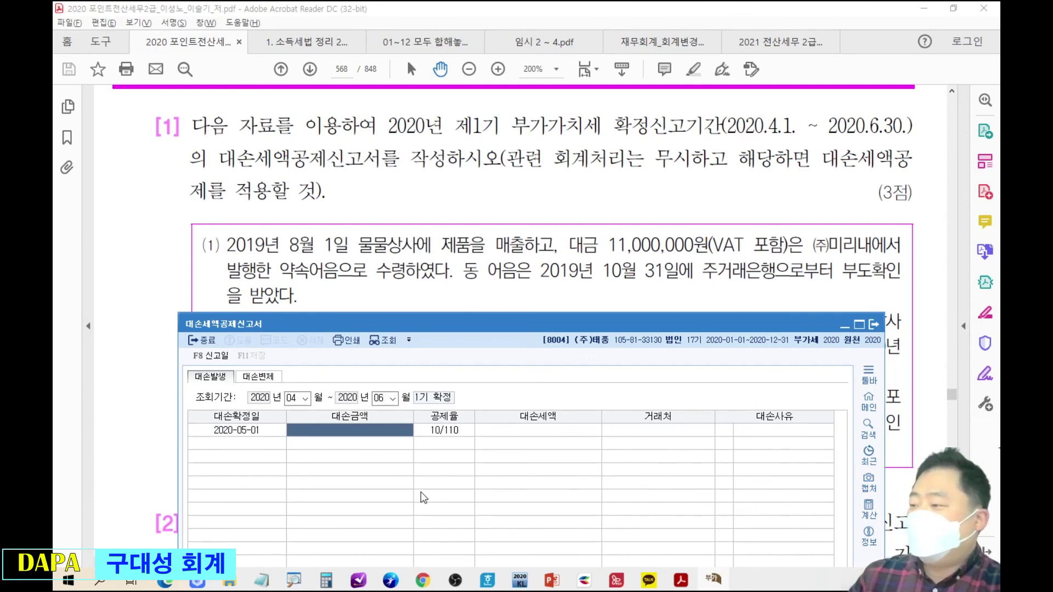
type("11000000")
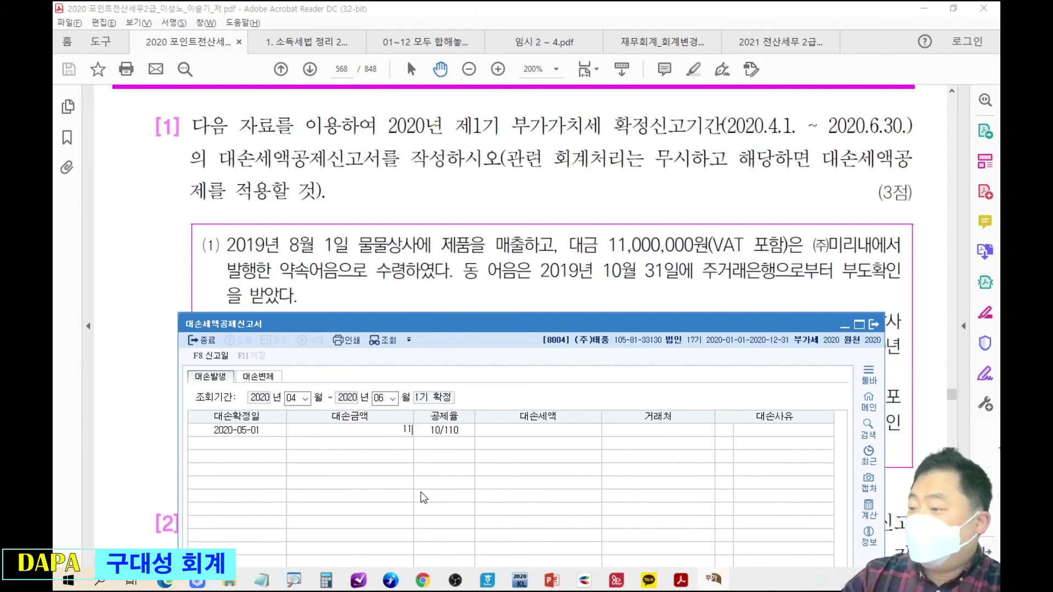
key("Return")
key("Return")
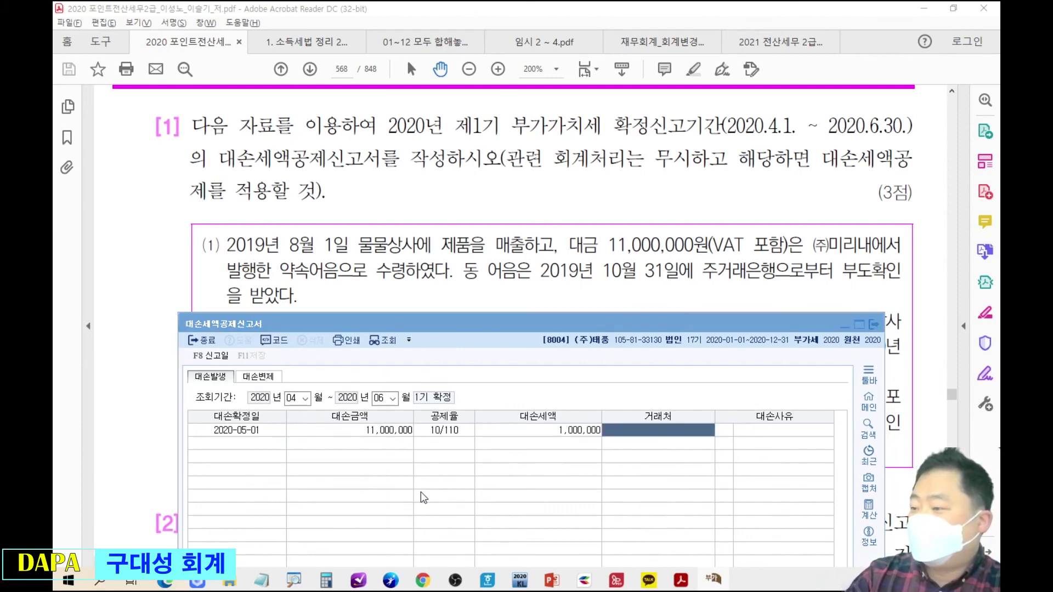
Choose (주)미리내 as the row's 거래처 and 5 부도(6개월경과) as its 대손사유
key("F2")
type("미리내")
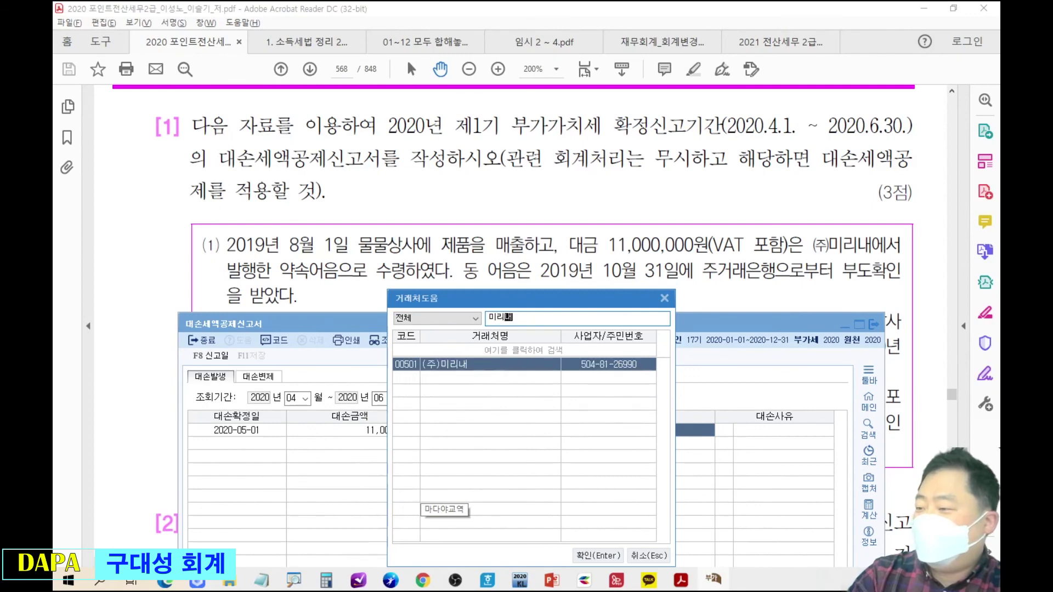
key("Return")
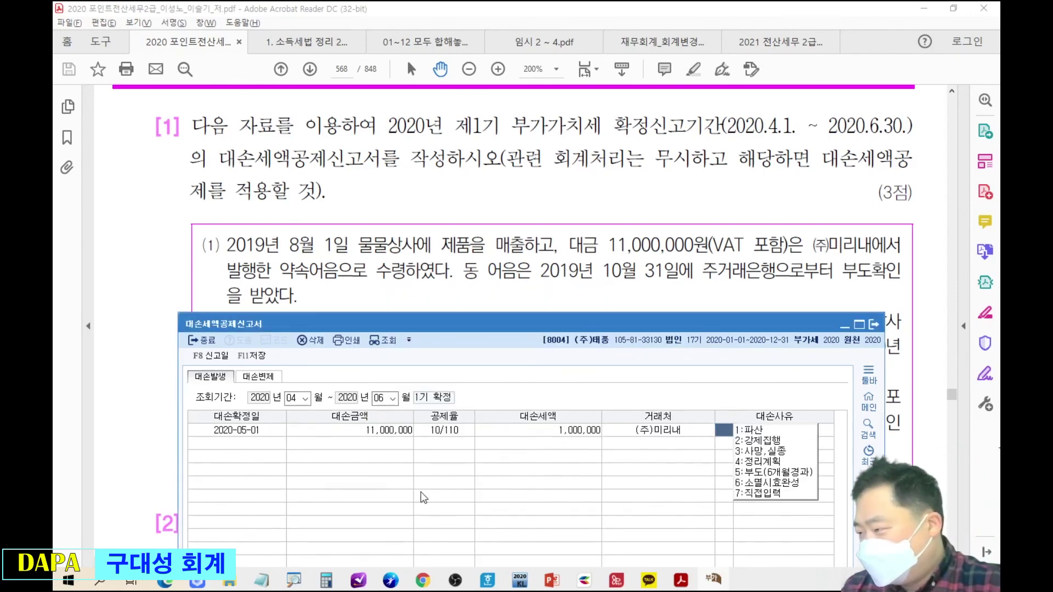
type("5")
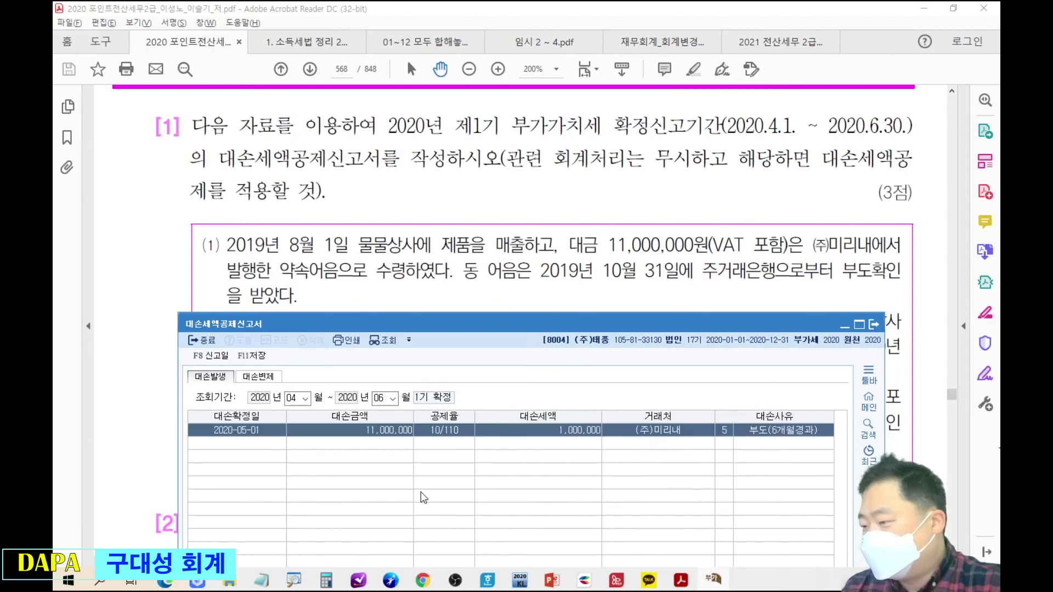
key("Return")
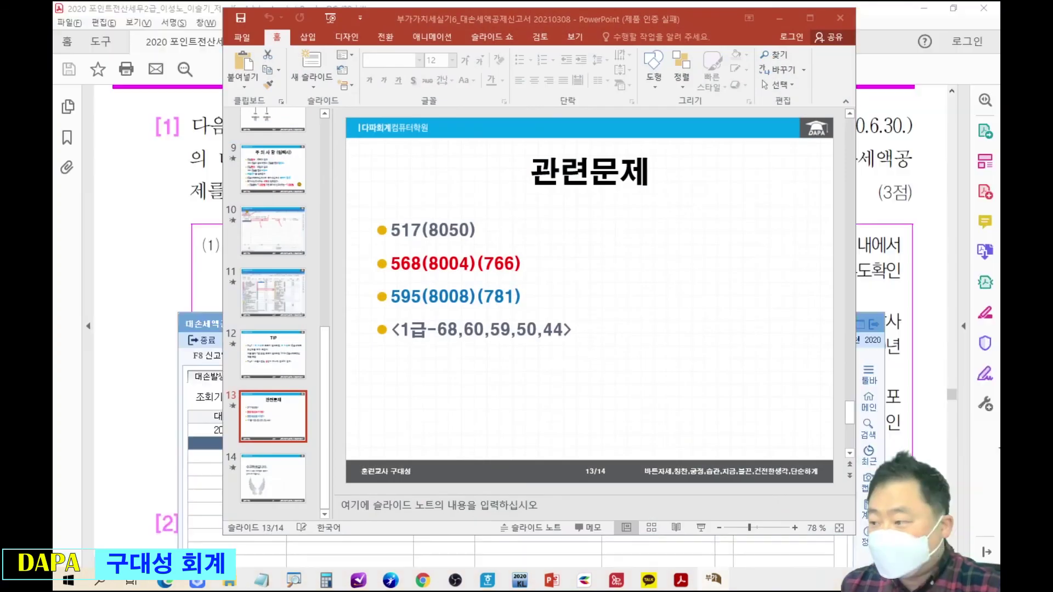
Switch to PowerPoint, start the slide show from the 주의사항(입력시) slide, and advance to the 강제 입력 slide
left_click(280, 160)
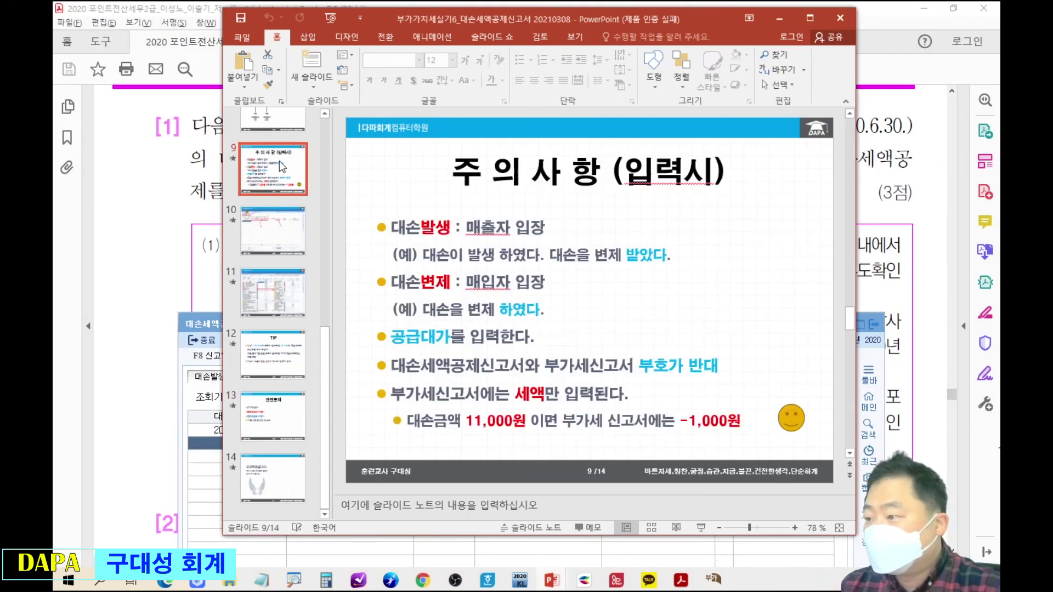
key("shift+F5")
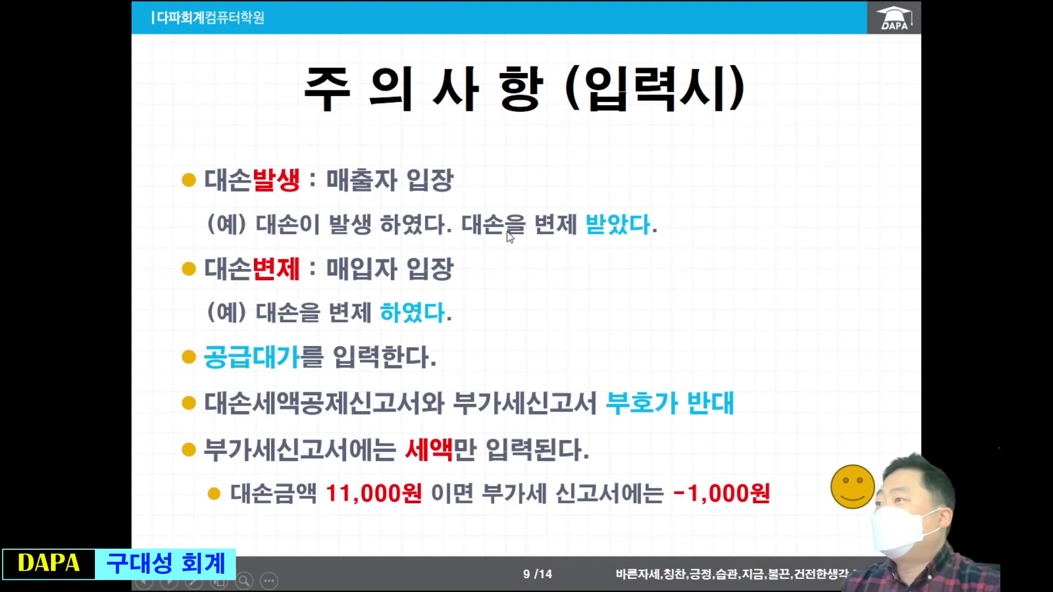
left_click(506, 232)
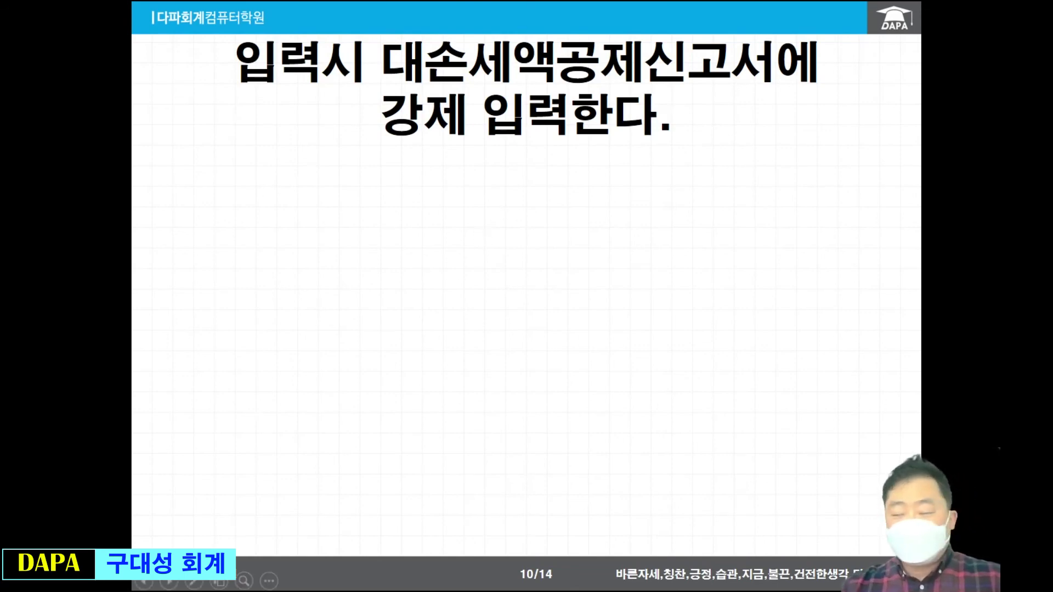
left_click(611, 278)
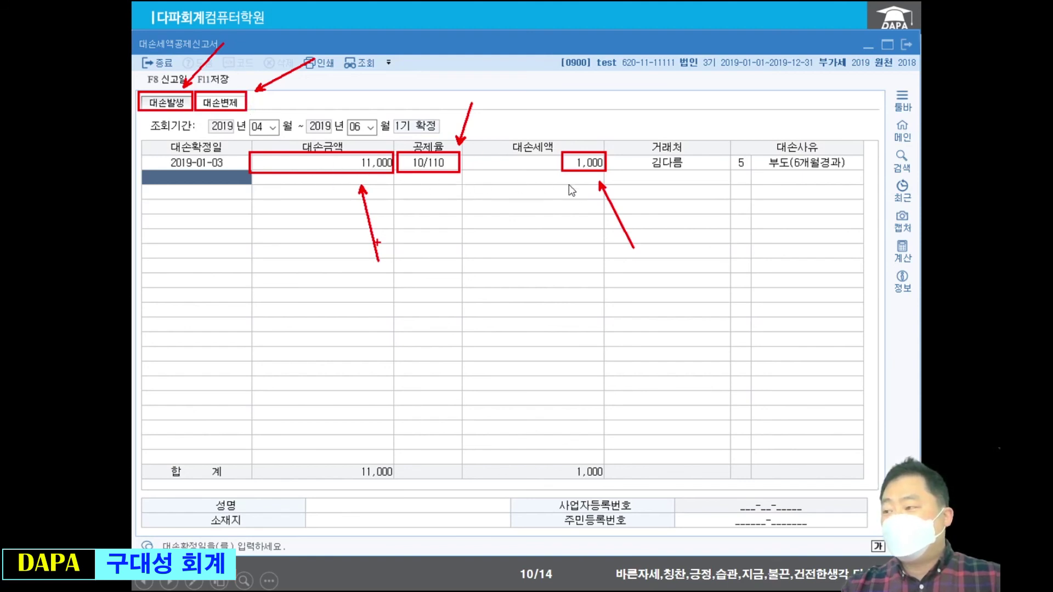
left_click(527, 252)
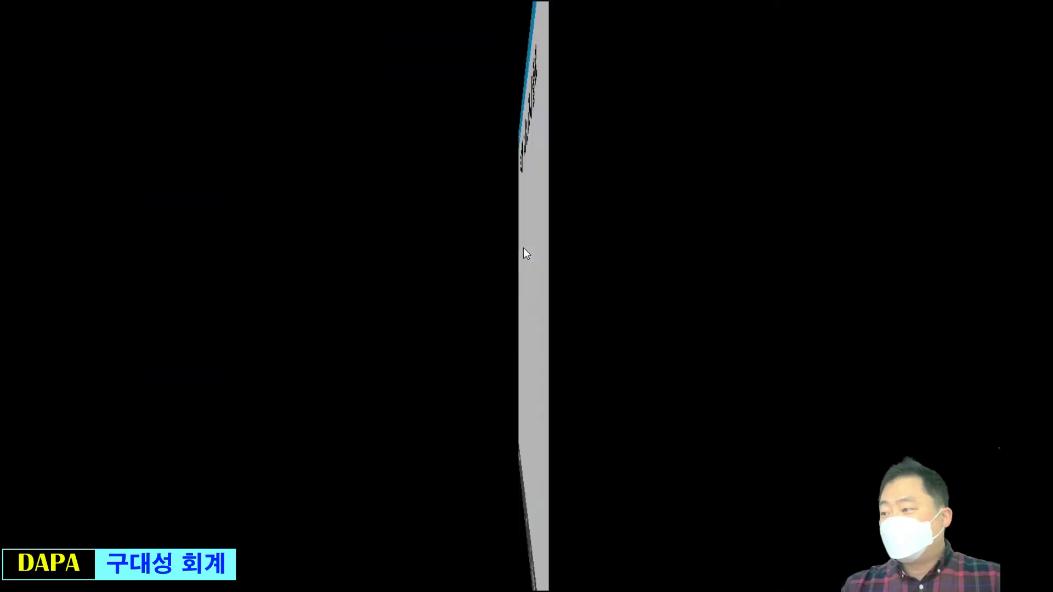
key("Left")
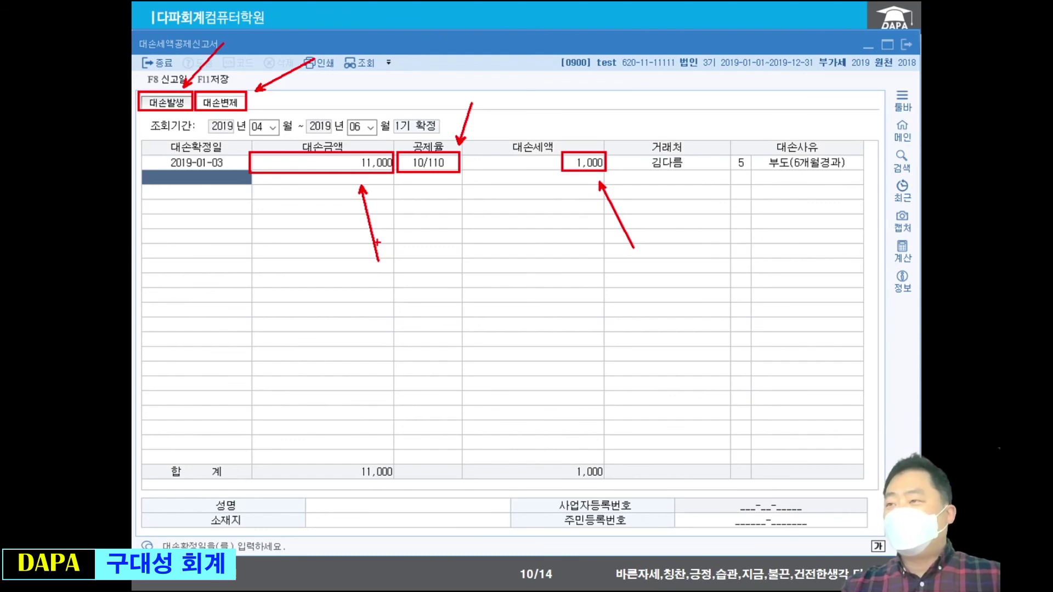
key("Right")
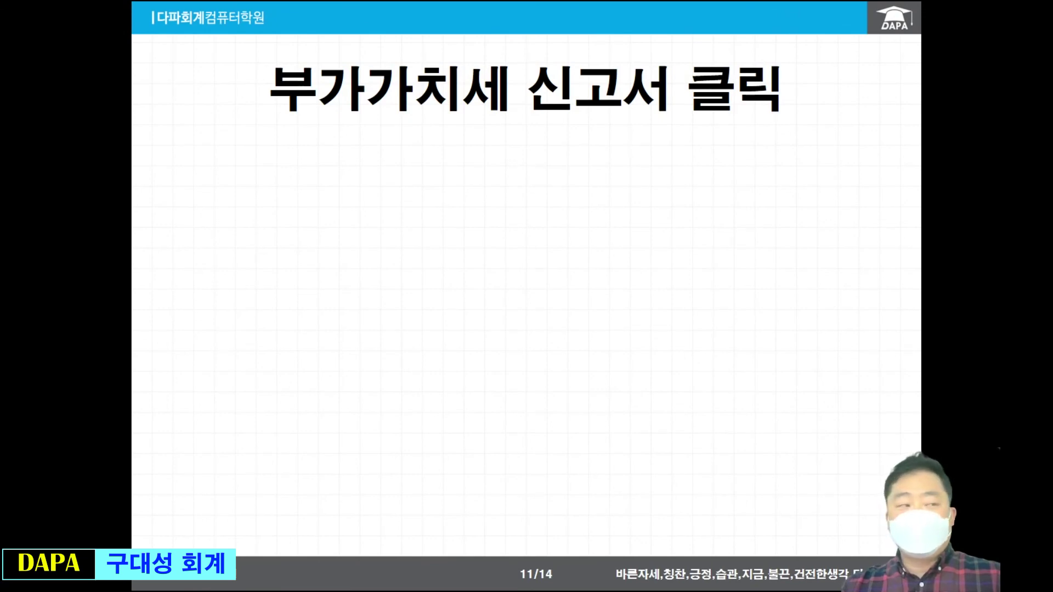
key("Left")
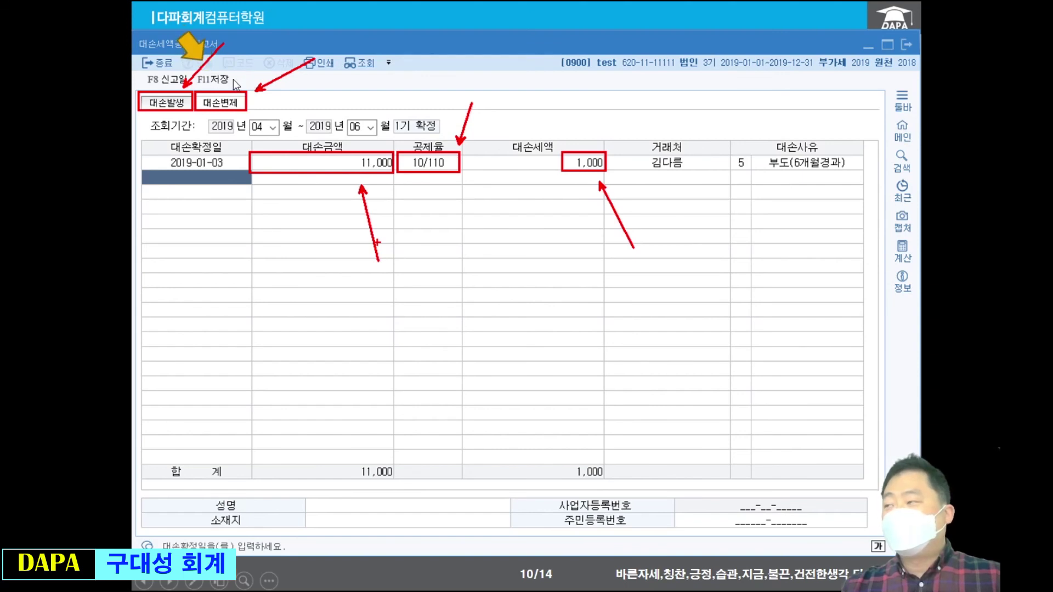
left_click(245, 116)
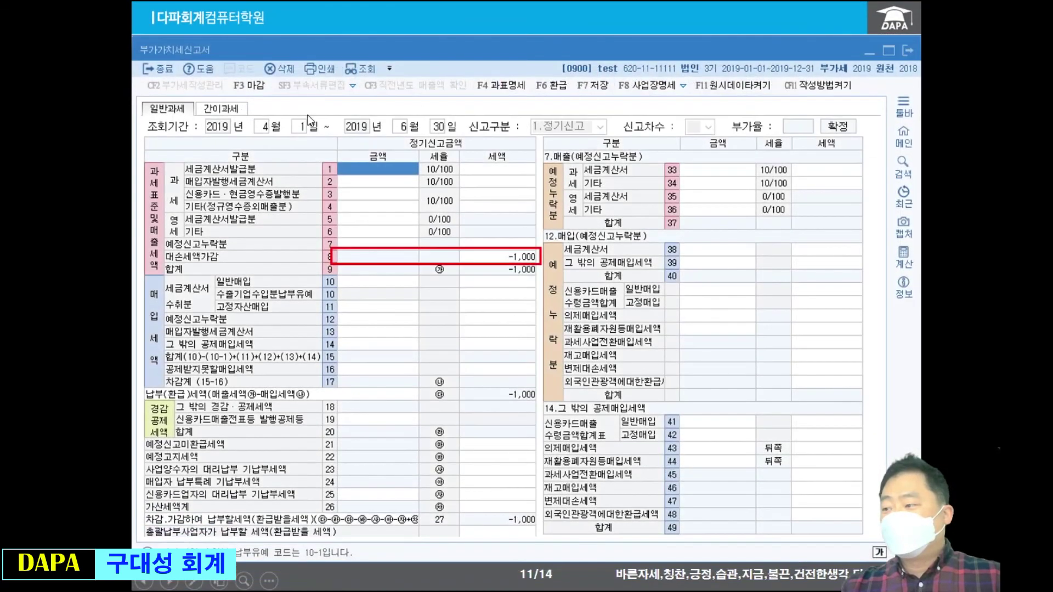
left_click(498, 290)
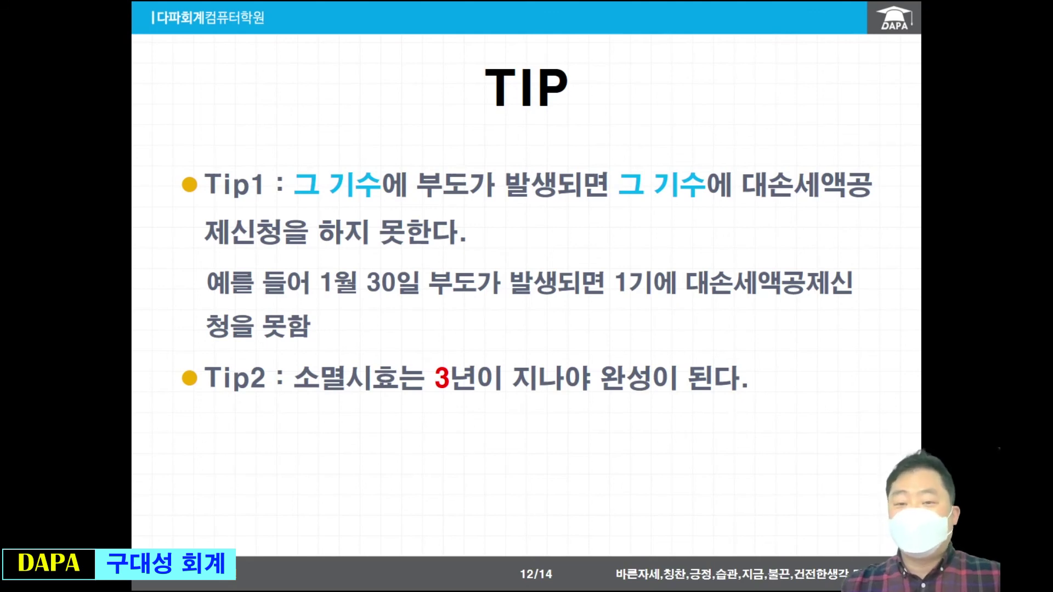
left_click(164, 231)
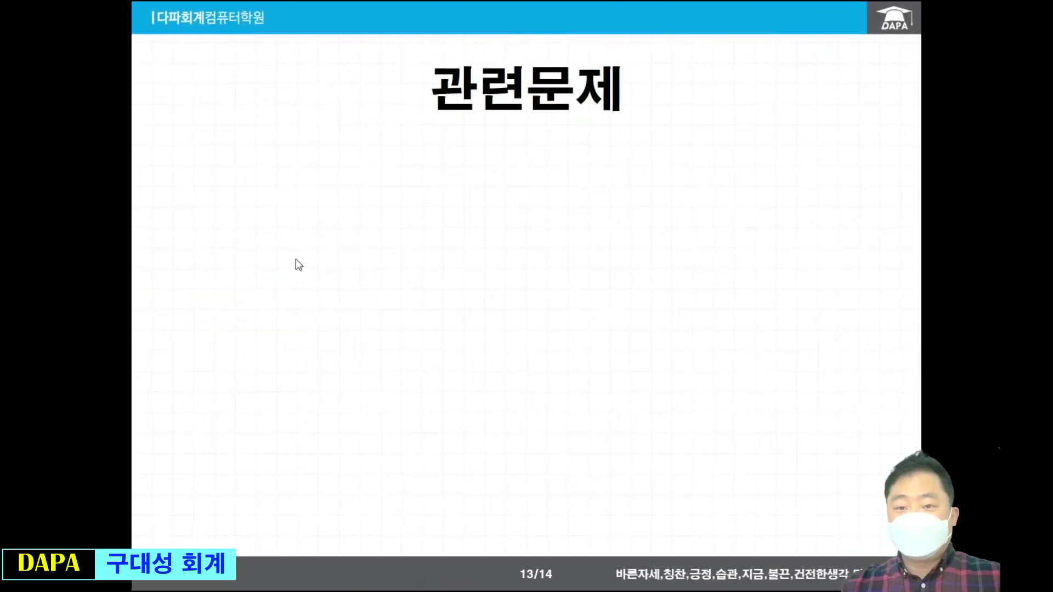